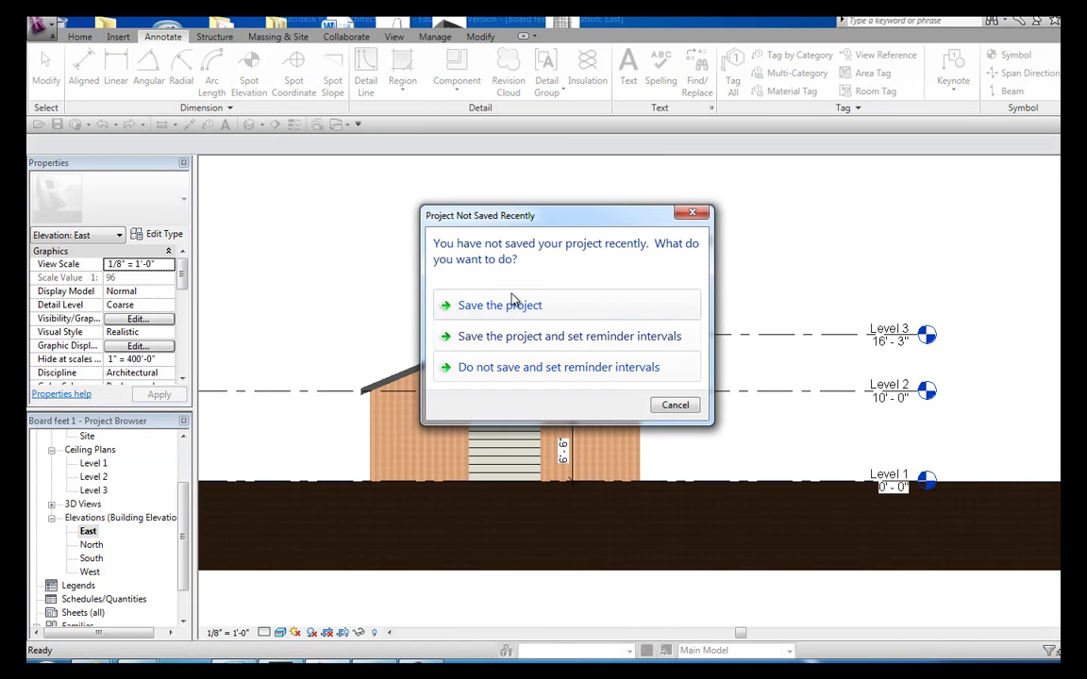
- Save the barn project from the Project Not Saved Recently prompt
{"action": "left_click", "coordinate": [514, 305]}
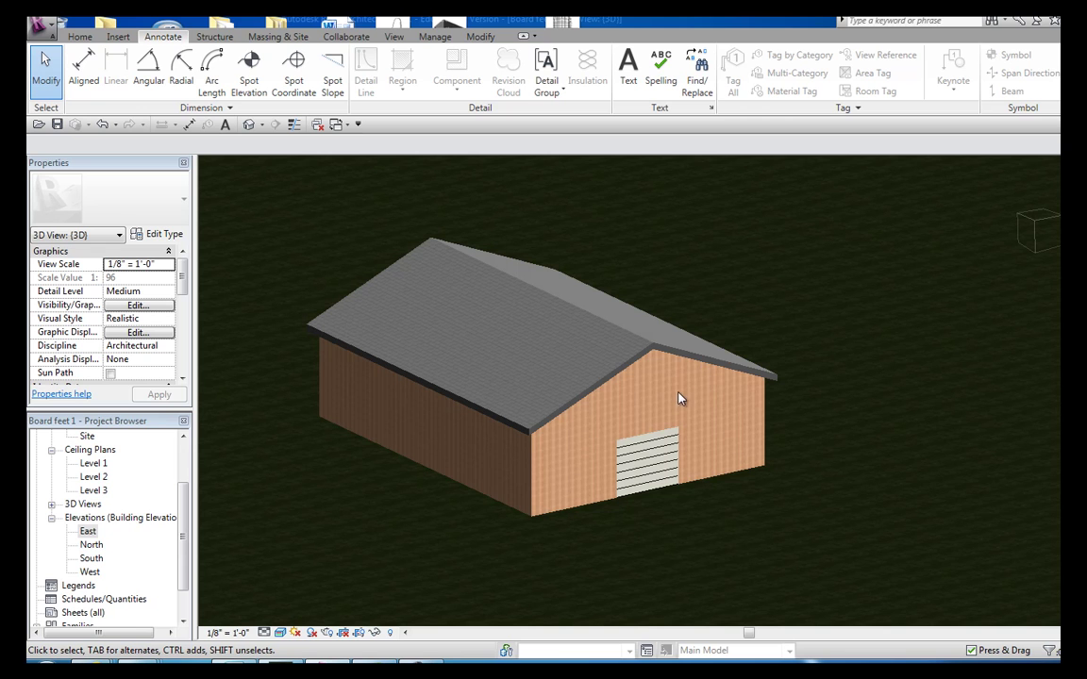
- Open the East elevation and frame the barn with its level markers in view
{"action": "double_click", "coordinate": [107, 536]}
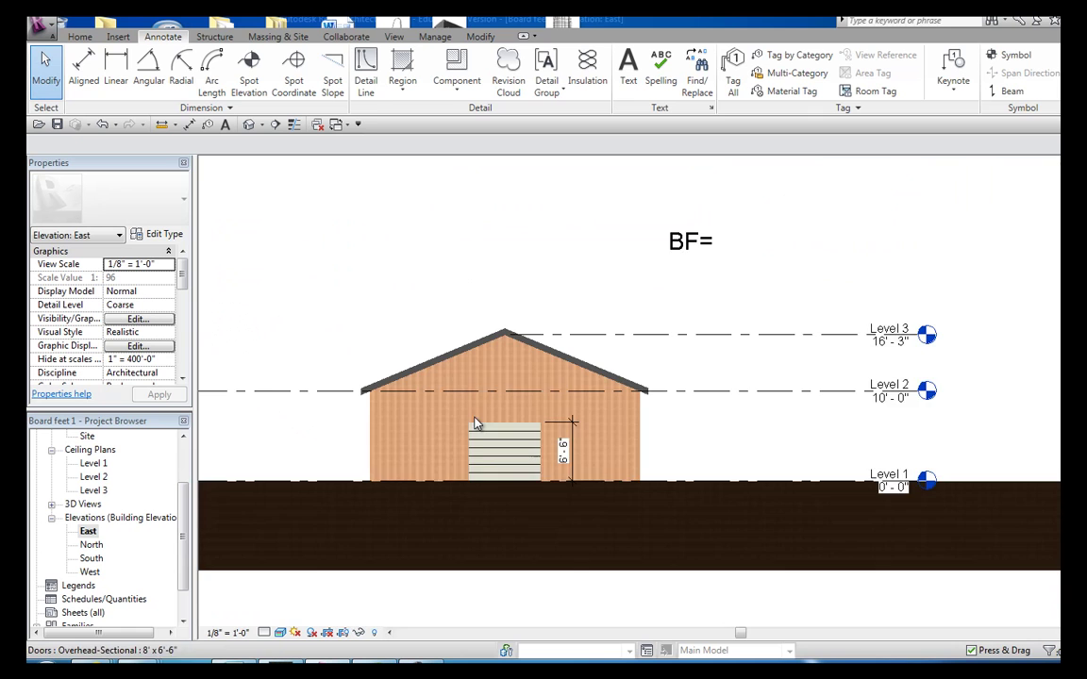
{"action": "scroll", "coordinate": [475, 390], "scroll_direction": "up", "scroll_amount": 2}
{"action": "scroll", "coordinate": [736, 417], "scroll_direction": "down", "scroll_amount": 1}
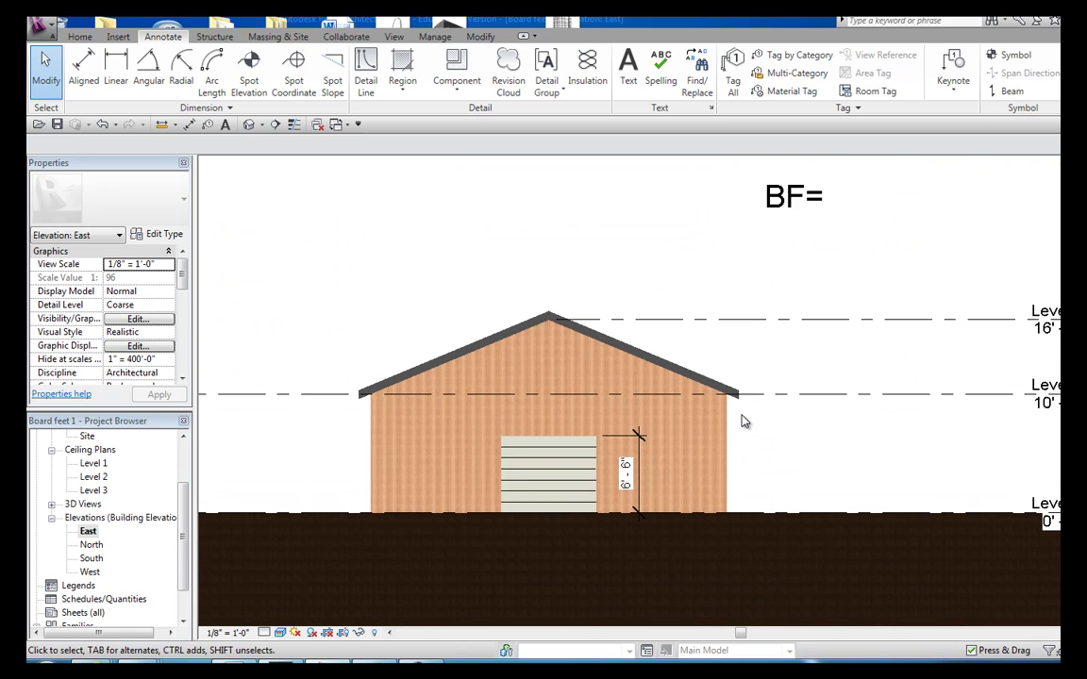
{"action": "left_click_drag", "start_coordinate": [757, 446], "coordinate": [677, 437]}
{"action": "left_click", "coordinate": [556, 497]}
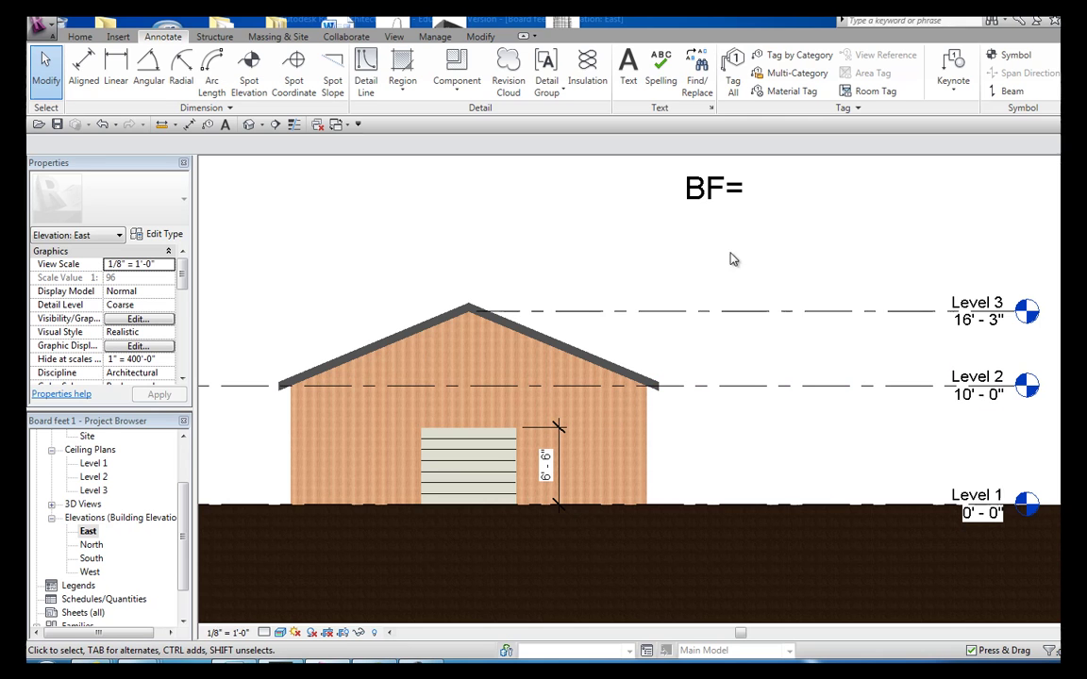
- Launch Calculator over the drawing, review the Level 1 plan, then return to the East elevation
{"action": "left_click", "coordinate": [15, 671]}
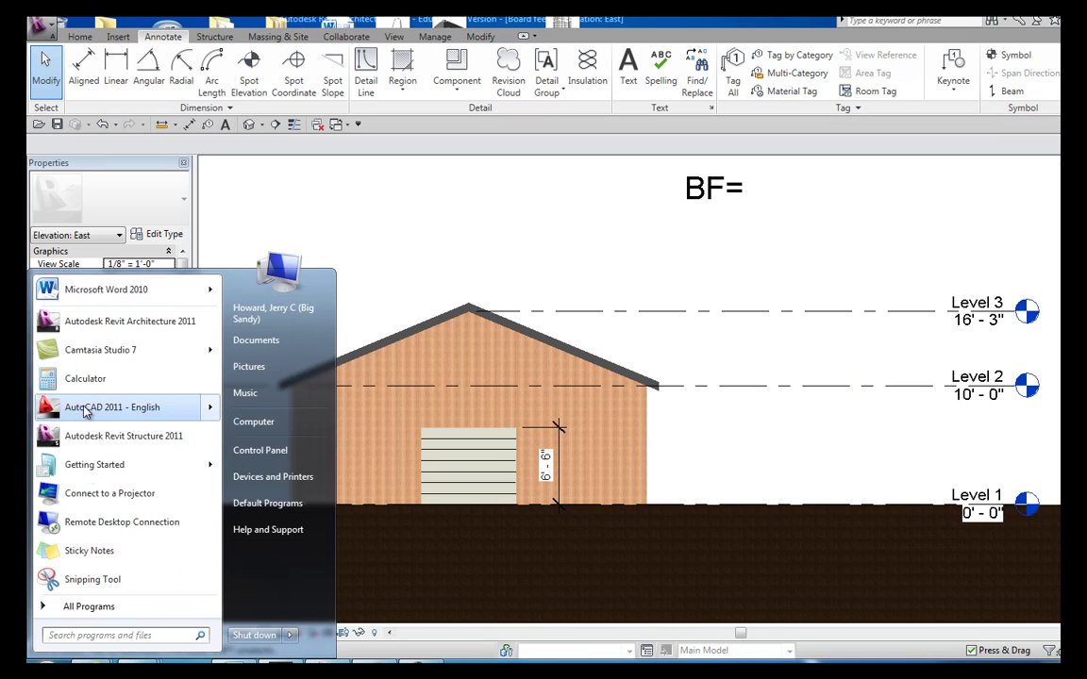
{"action": "left_click", "coordinate": [76, 380]}
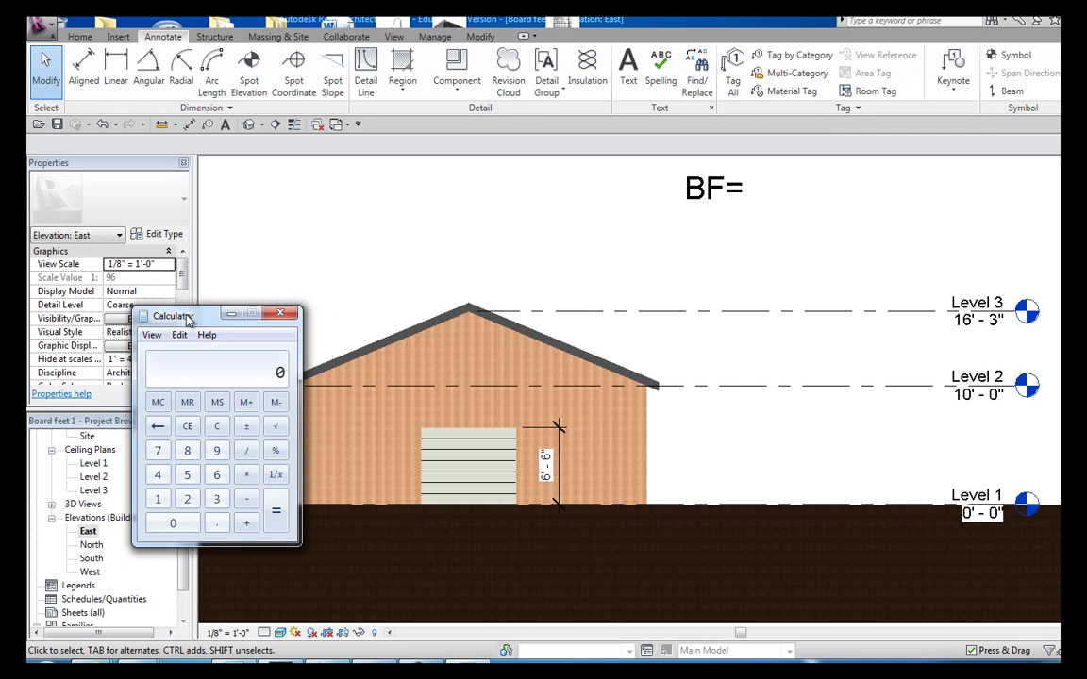
{"action": "left_click_drag", "start_coordinate": [188, 321], "coordinate": [131, 317]}
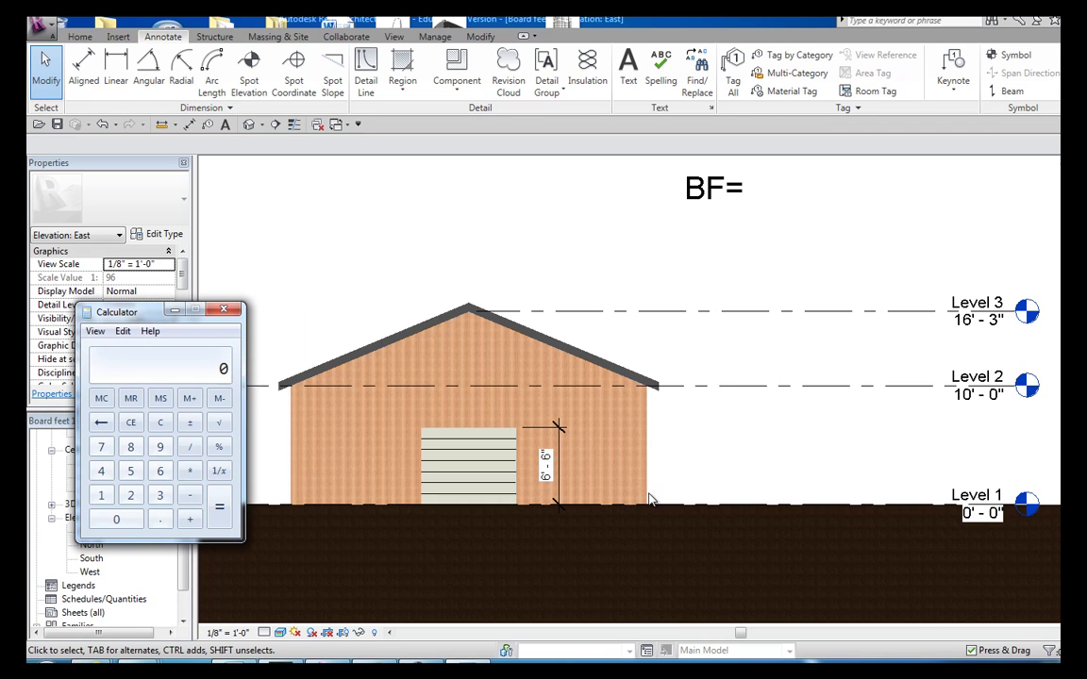
{"action": "left_click_drag", "start_coordinate": [156, 312], "coordinate": [353, 470]}
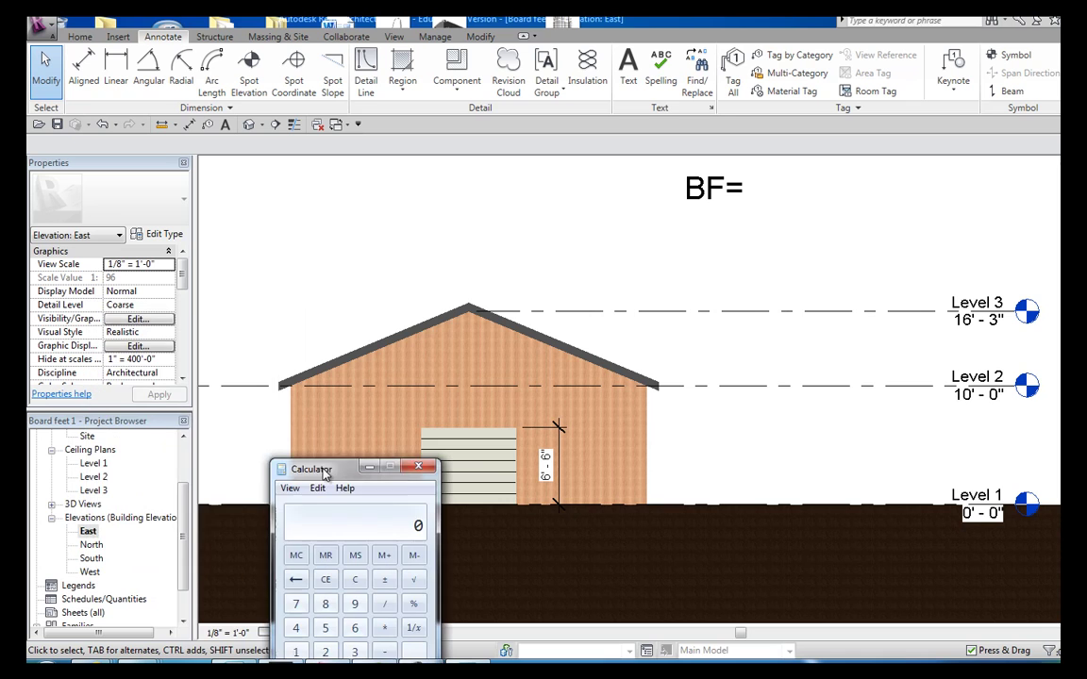
{"action": "left_click_drag", "start_coordinate": [185, 534], "coordinate": [185, 444]}
{"action": "double_click", "coordinate": [94, 463]}
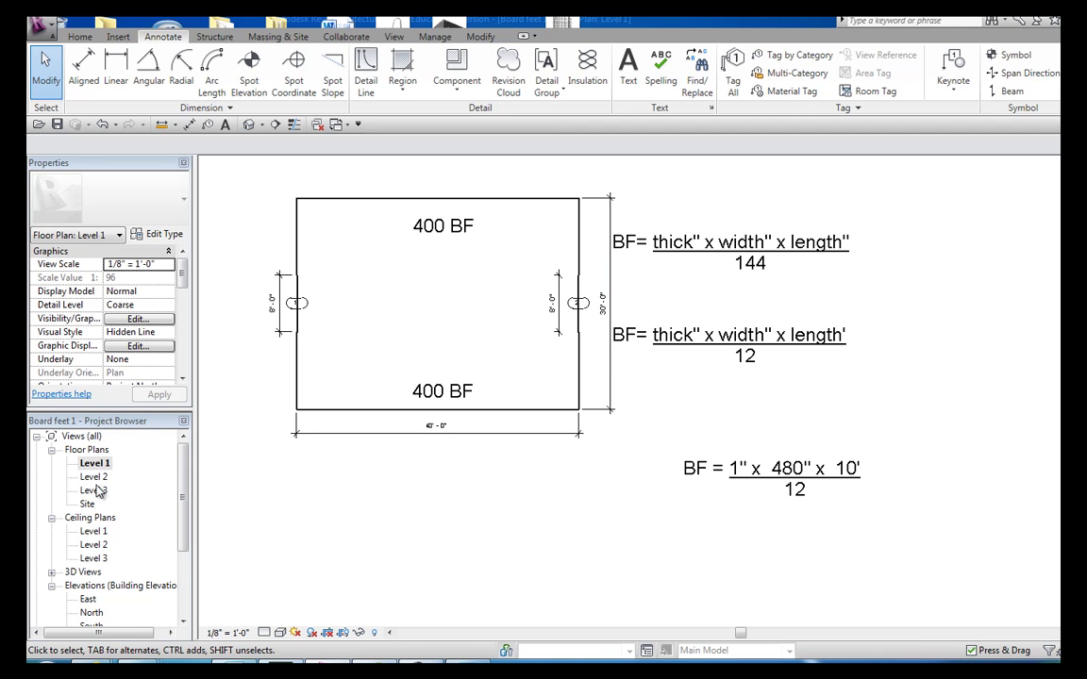
{"action": "double_click", "coordinate": [87, 600]}
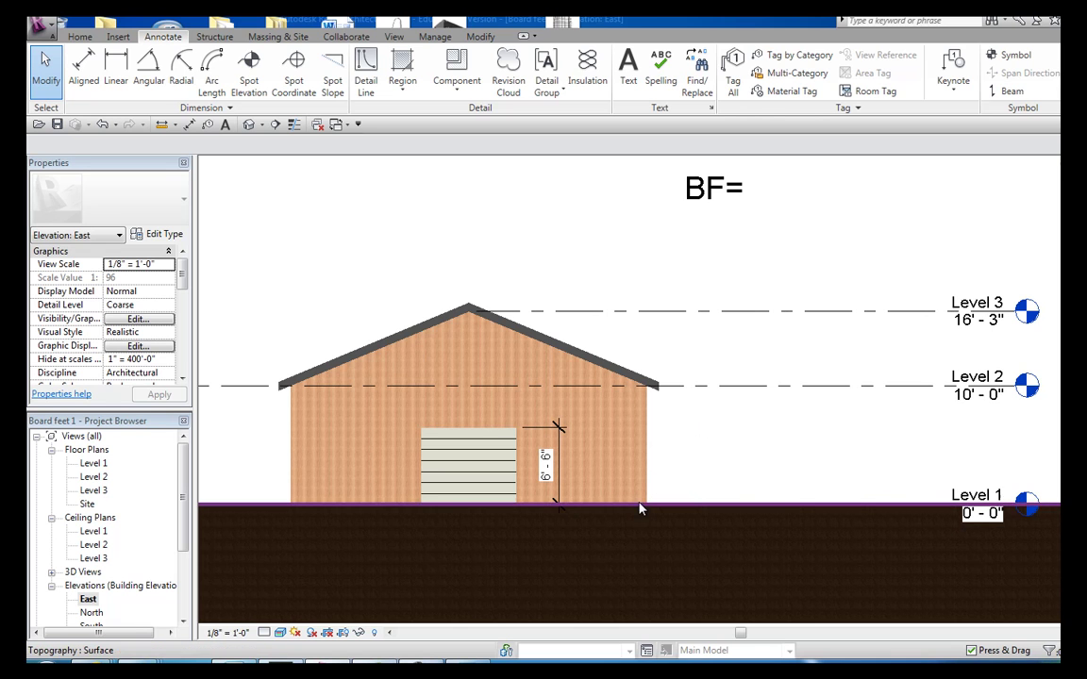
- Widen the BF= text note so it fits on one line
{"action": "left_click", "coordinate": [752, 206]}
{"action": "left_click_drag", "start_coordinate": [751, 191], "coordinate": [745, 195]}
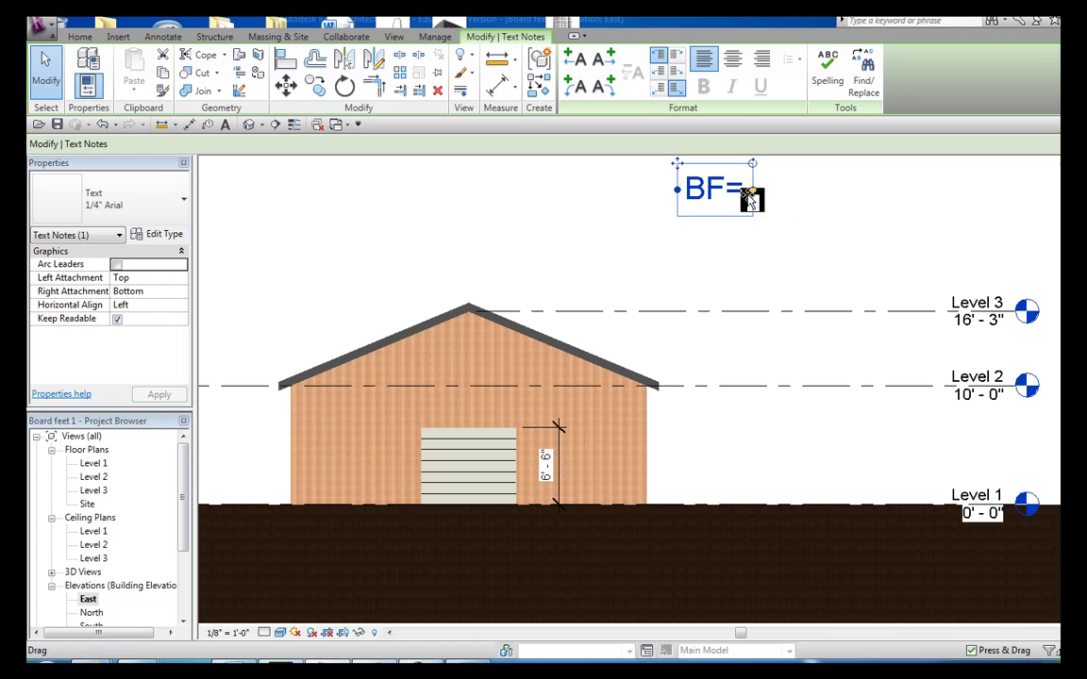
{"action": "key", "text": "Escape"}
{"action": "left_click", "coordinate": [723, 194]}
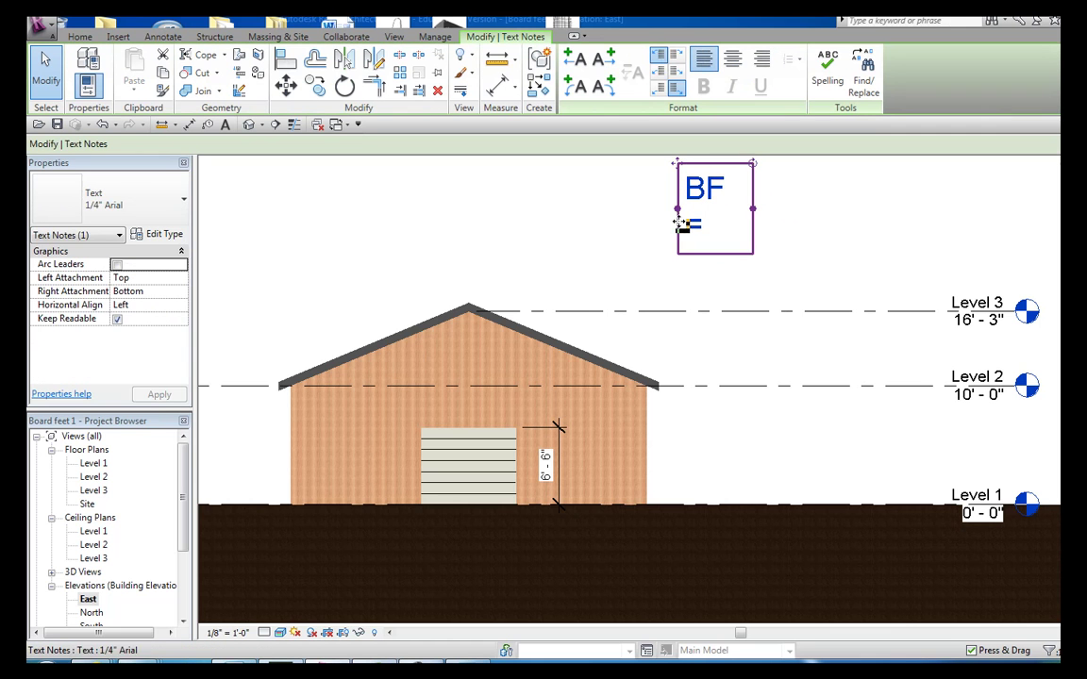
{"action": "left_click_drag", "start_coordinate": [752, 209], "coordinate": [1044, 212]}
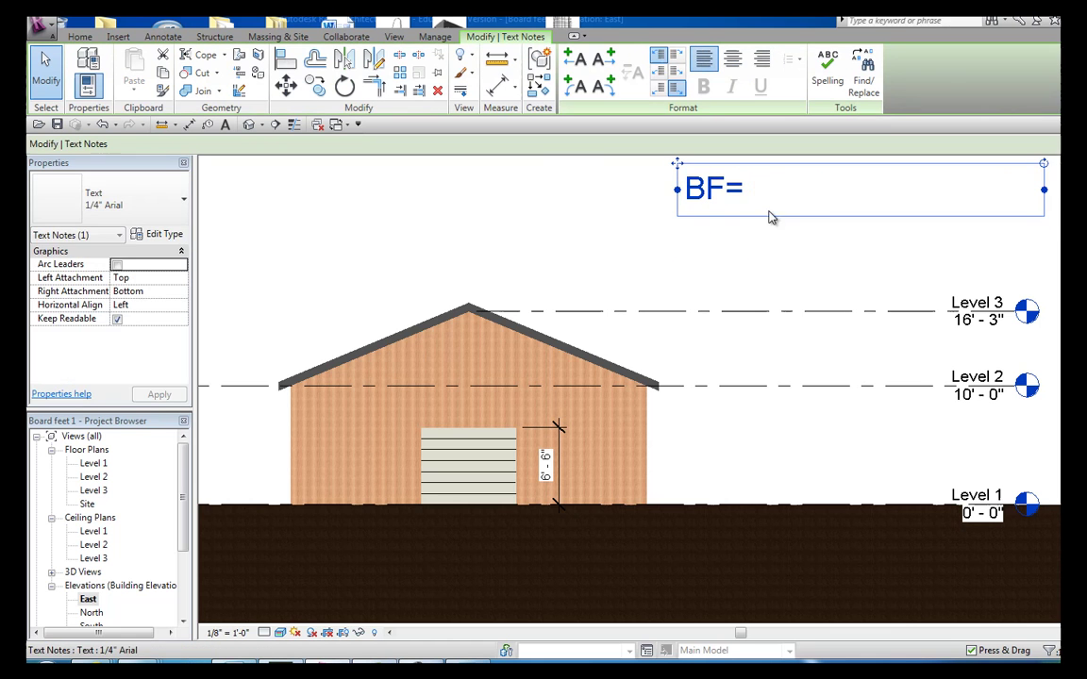
{"action": "key", "text": "Escape"}
- Write the formula 1" x 360" x 10' with the numerator underlined, over 12
{"action": "double_click", "coordinate": [755, 195]}
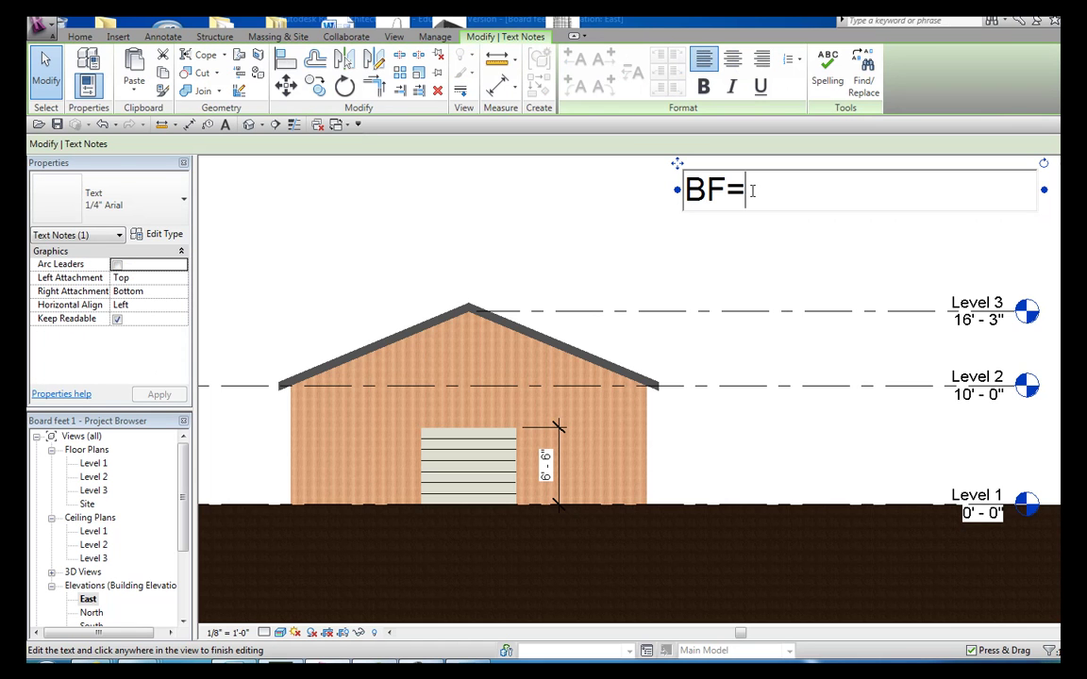
{"action": "type", "text": "1\" x"}
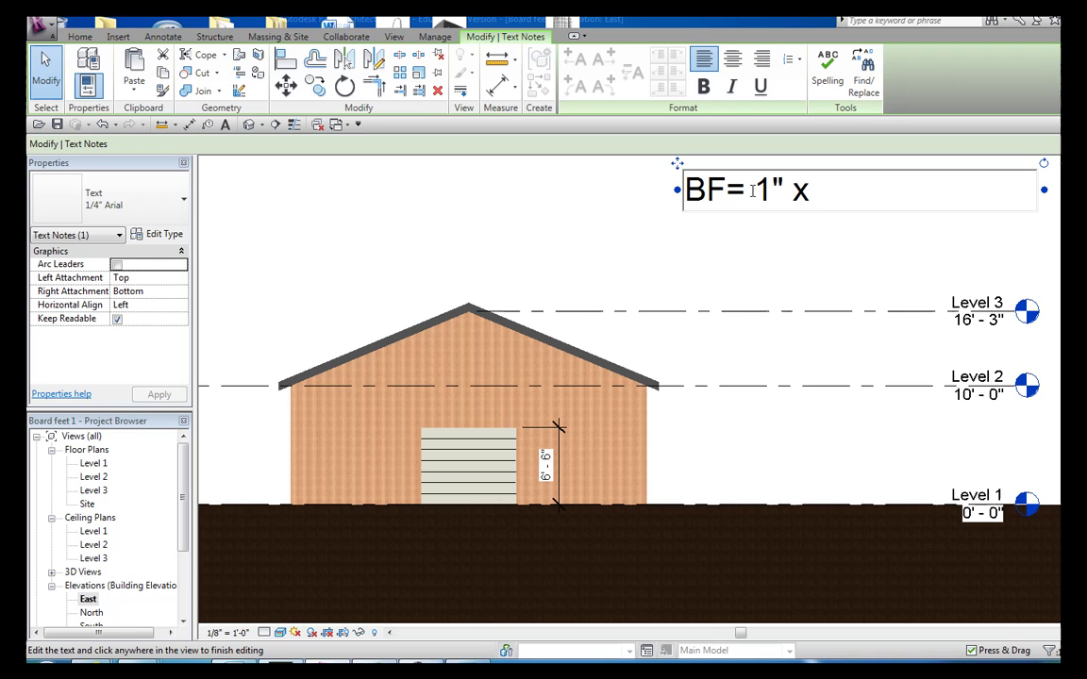
{"action": "type", "text": "360\""}
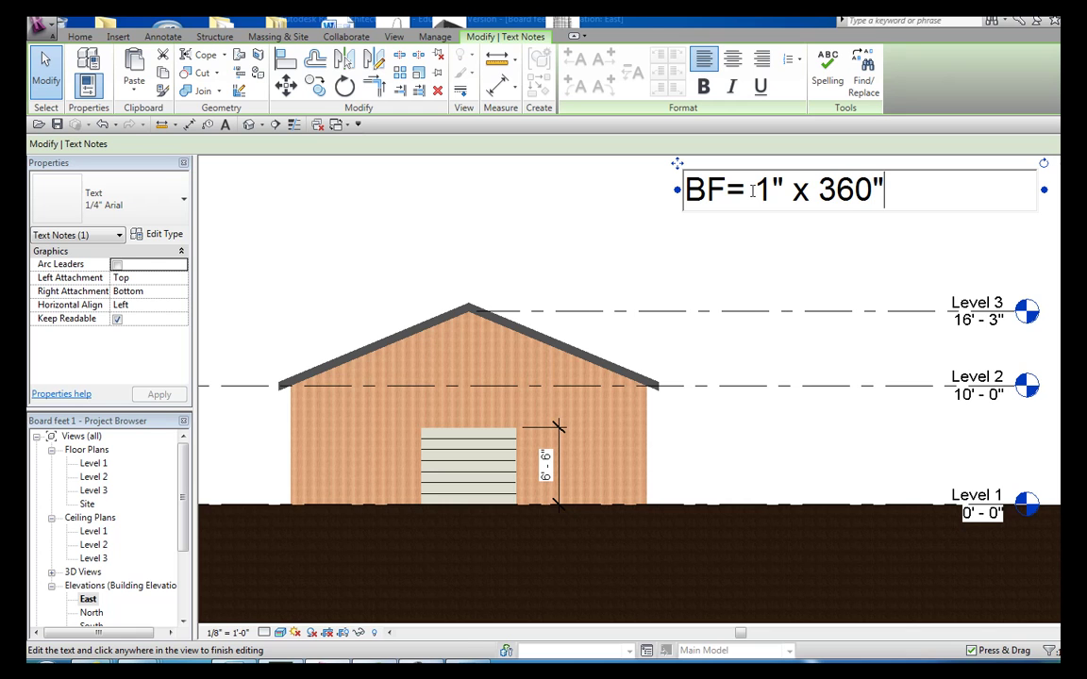
{"action": "type", "text": " x 10"}
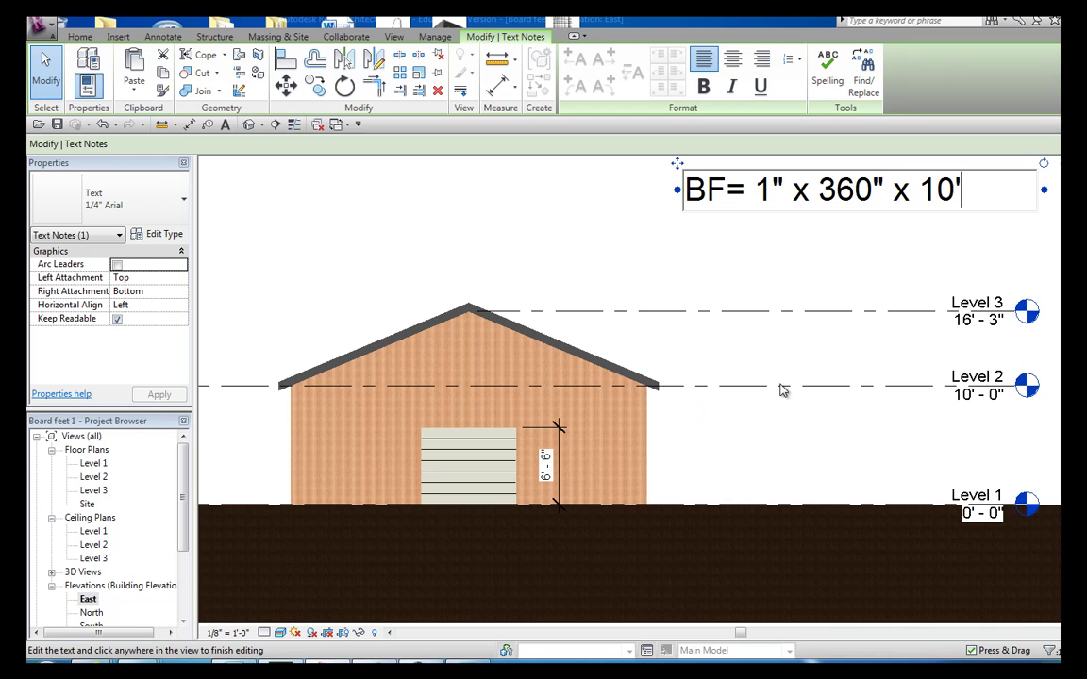
{"action": "left_click_drag", "start_coordinate": [971, 186], "coordinate": [755, 188]}
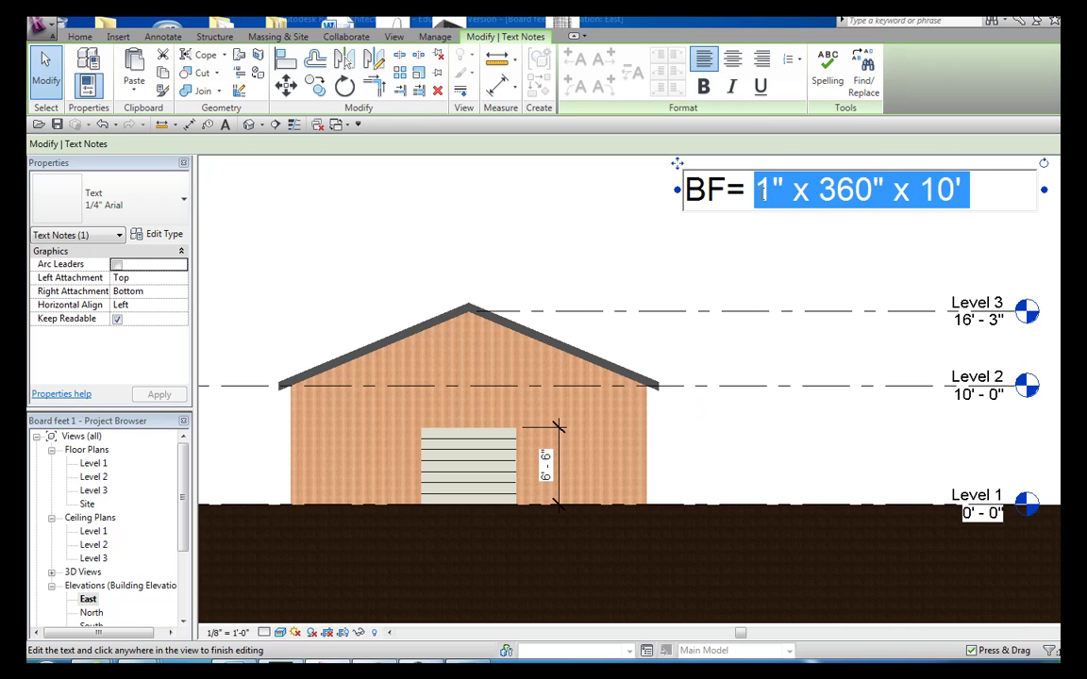
{"action": "key", "text": "ctrl+u"}
{"action": "left_click", "coordinate": [990, 185]}
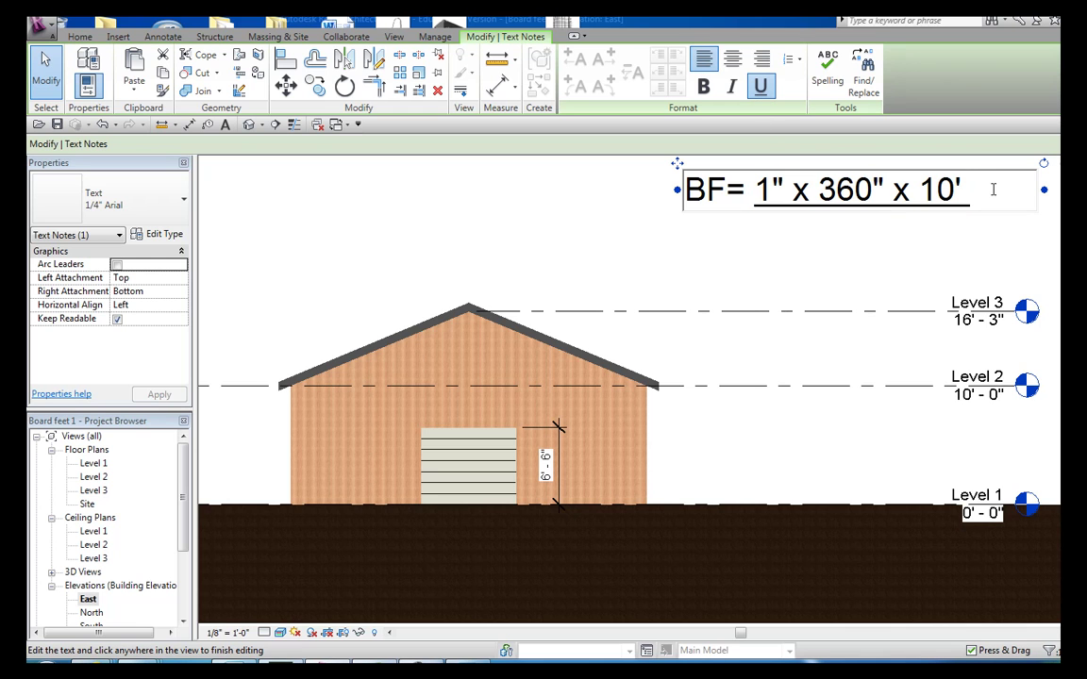
{"action": "key", "text": "Return"}
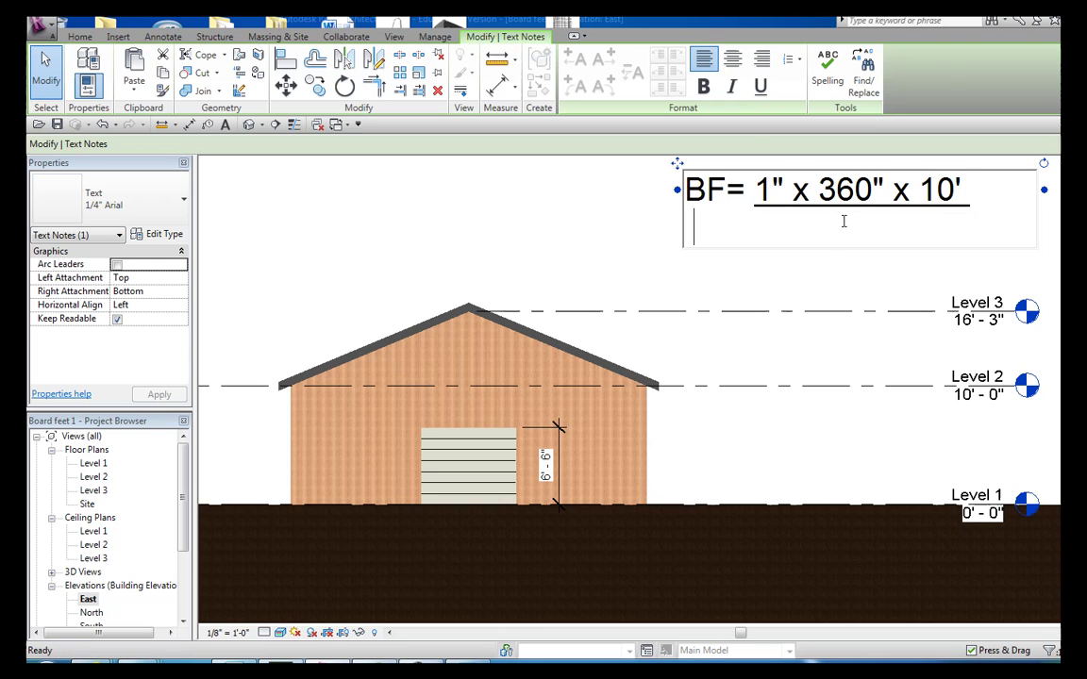
{"action": "type", "text": "12"}
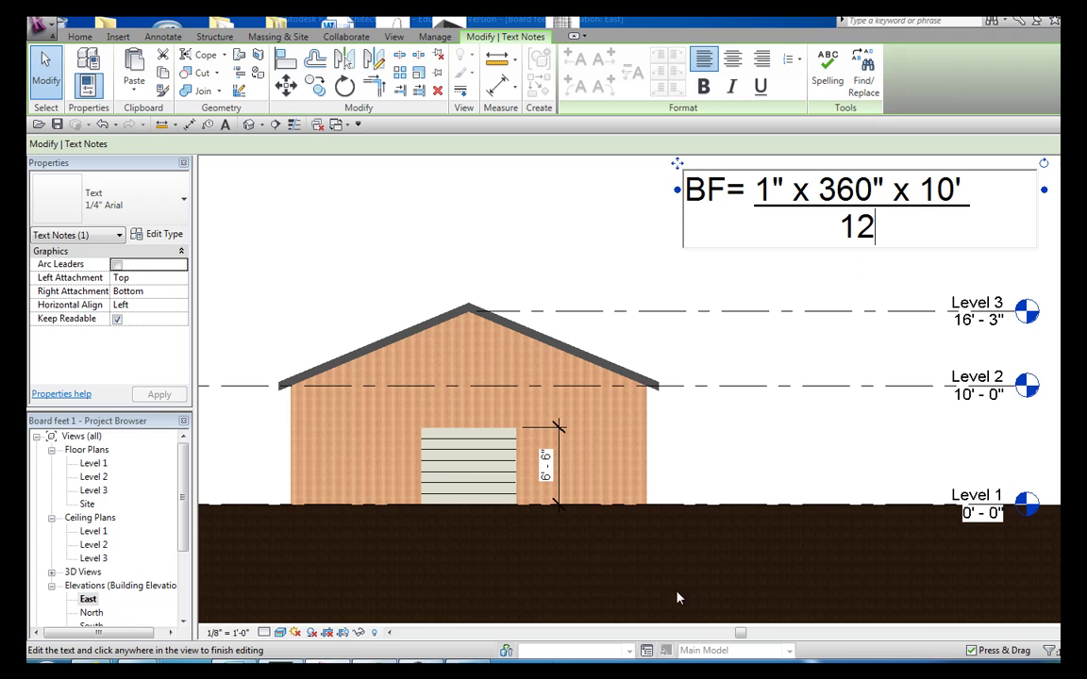
- Bring Calculator over the house and compute 360 × 1 × 10 = 3600
{"action": "key", "text": "XF86Calculator"}
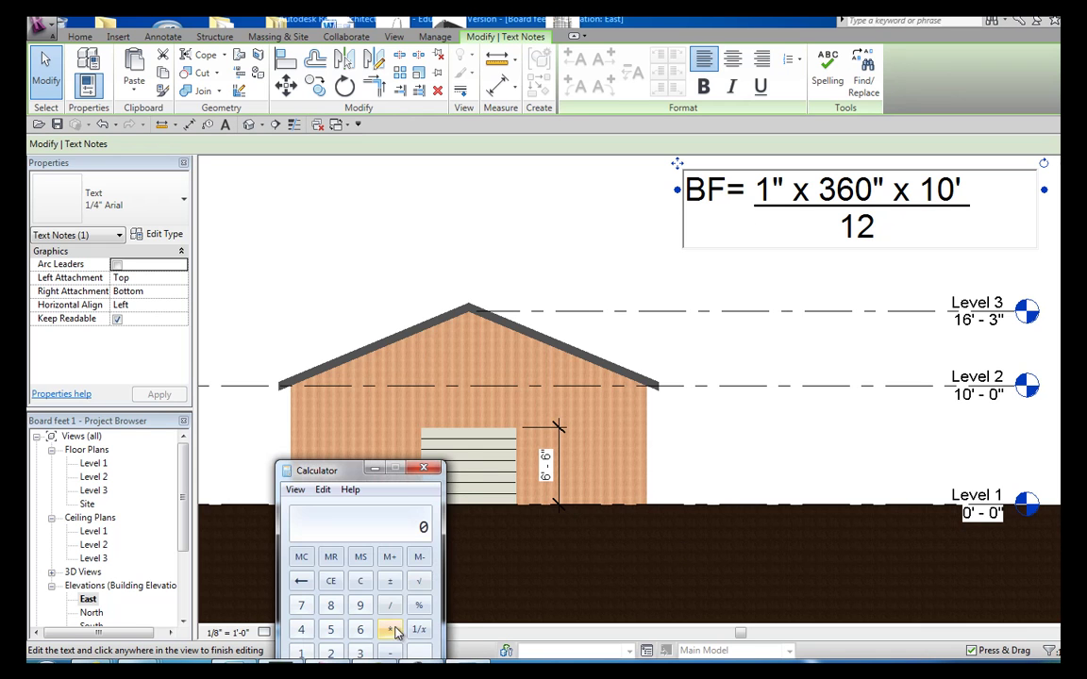
{"action": "left_click_drag", "start_coordinate": [347, 479], "coordinate": [402, 333]}
{"action": "left_click", "coordinate": [415, 507]}
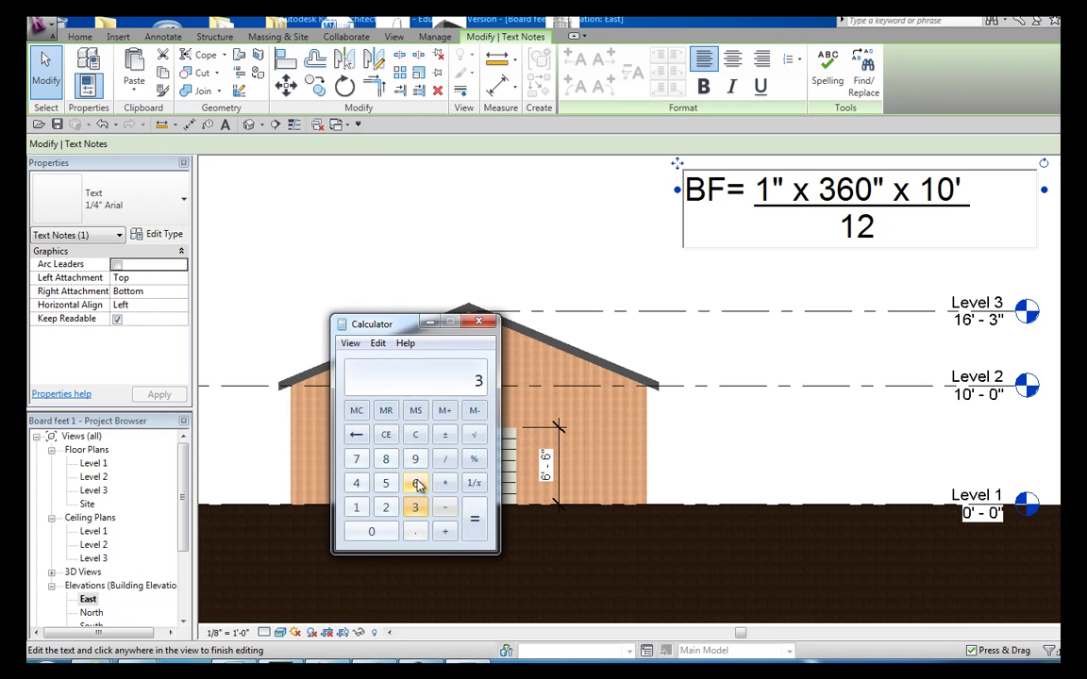
{"action": "left_click", "coordinate": [415, 483]}
{"action": "left_click", "coordinate": [374, 533]}
{"action": "left_click", "coordinate": [446, 483]}
{"action": "left_click", "coordinate": [357, 507]}
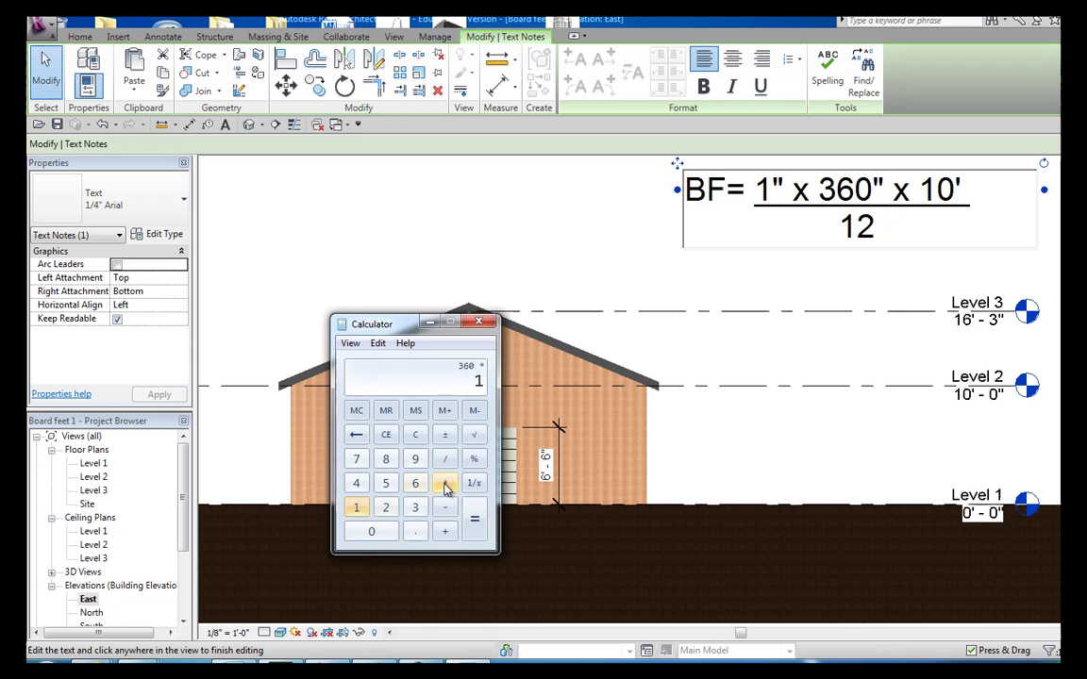
{"action": "left_click", "coordinate": [445, 483]}
{"action": "left_click", "coordinate": [357, 507]}
{"action": "left_click", "coordinate": [368, 530]}
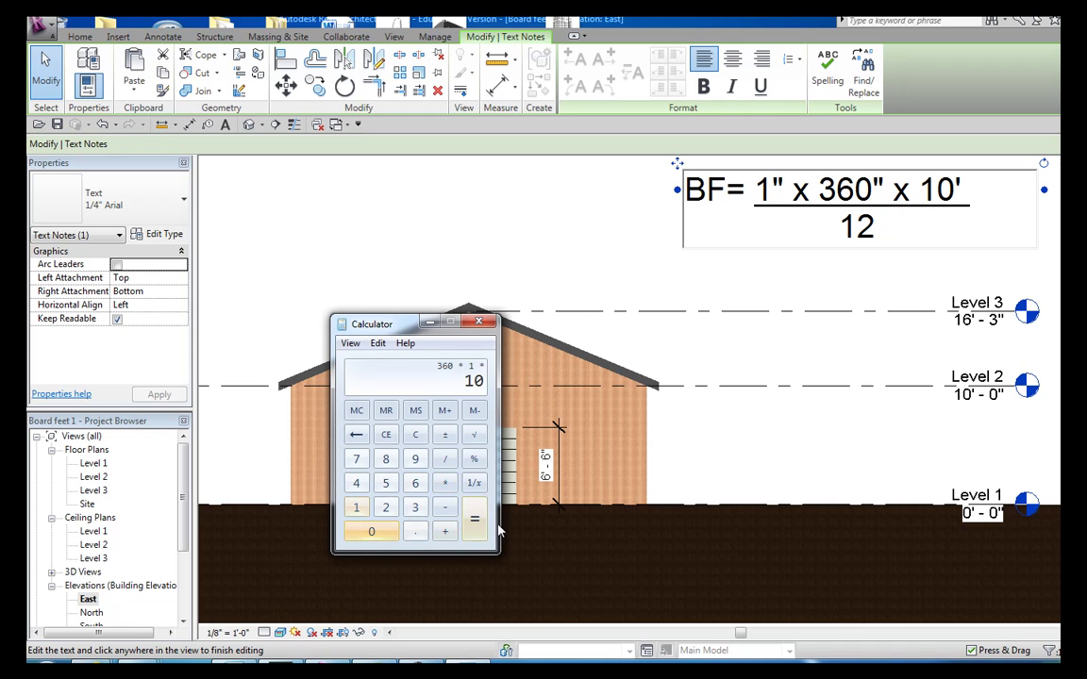
{"action": "left_click", "coordinate": [480, 531]}
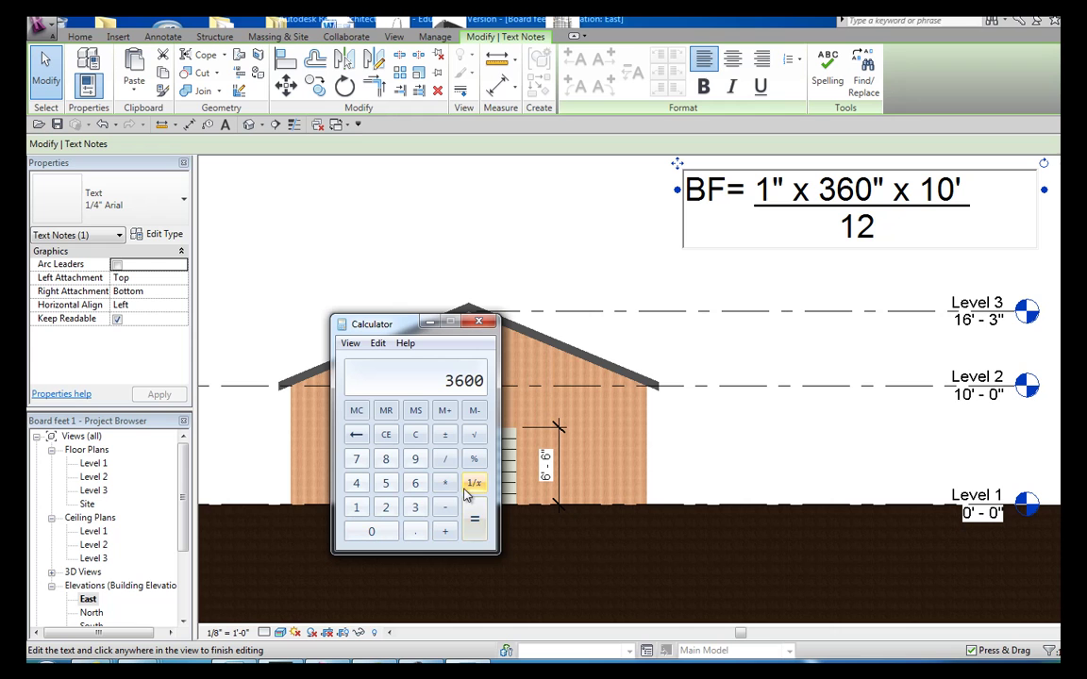
- Divide 3600 by 12 to get 300 board feet
{"action": "left_click", "coordinate": [445, 460]}
{"action": "left_click", "coordinate": [357, 508]}
{"action": "left_click", "coordinate": [386, 507]}
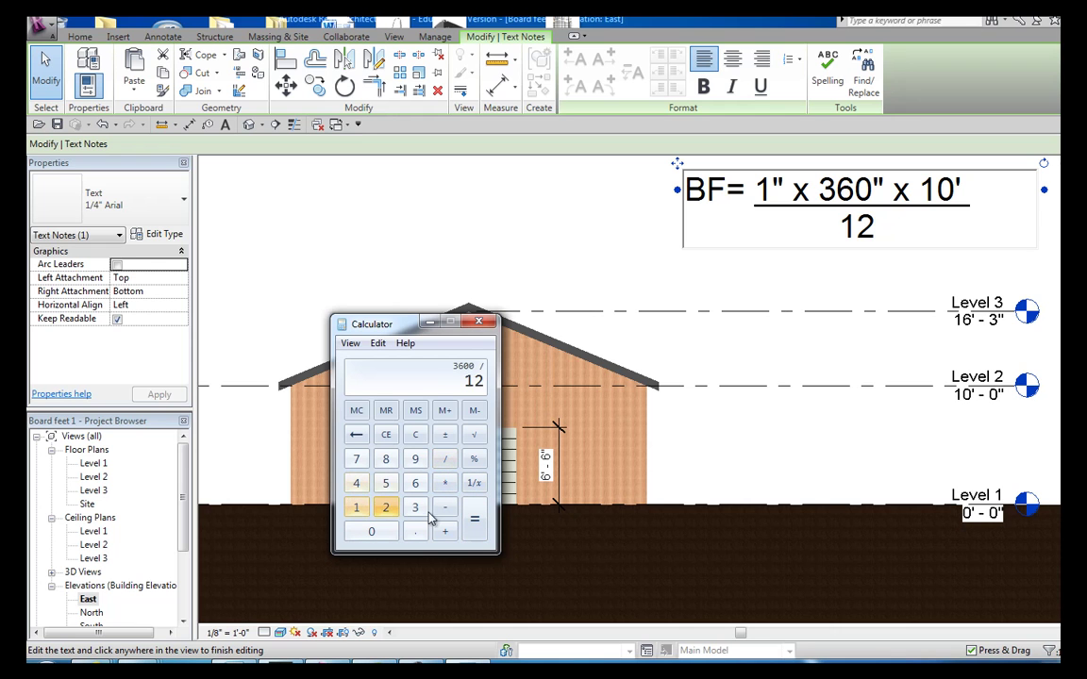
{"action": "left_click", "coordinate": [475, 521]}
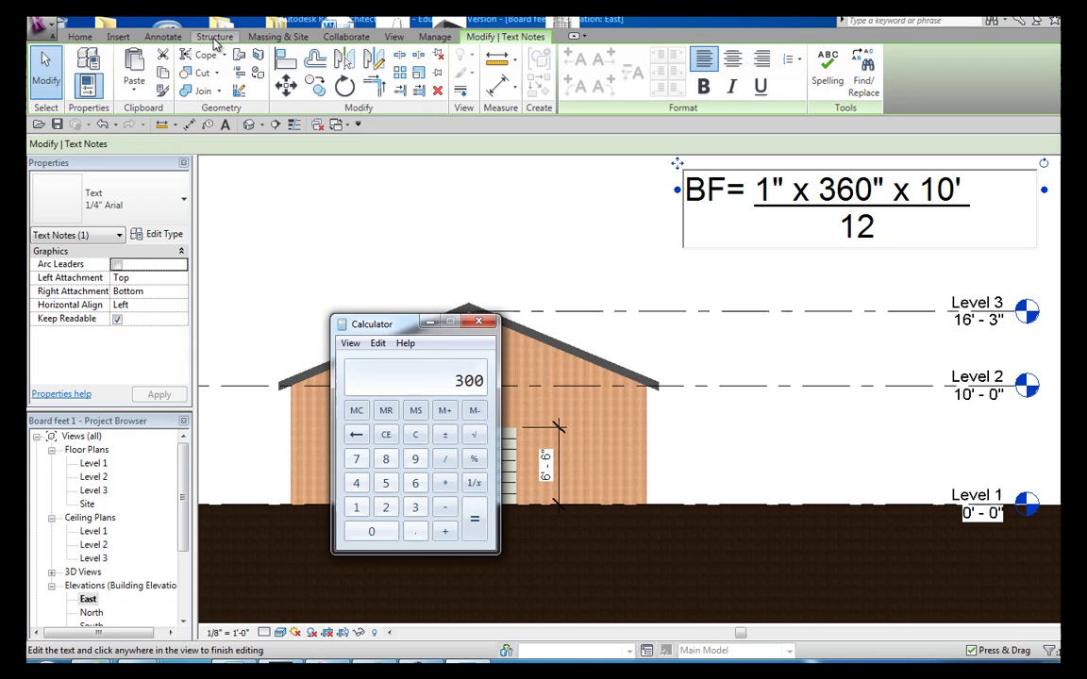
{"action": "left_click", "coordinate": [185, 38]}
- Add a '300 bf' text note above the barn's left side, left of the formula
{"action": "left_click", "coordinate": [400, 186]}
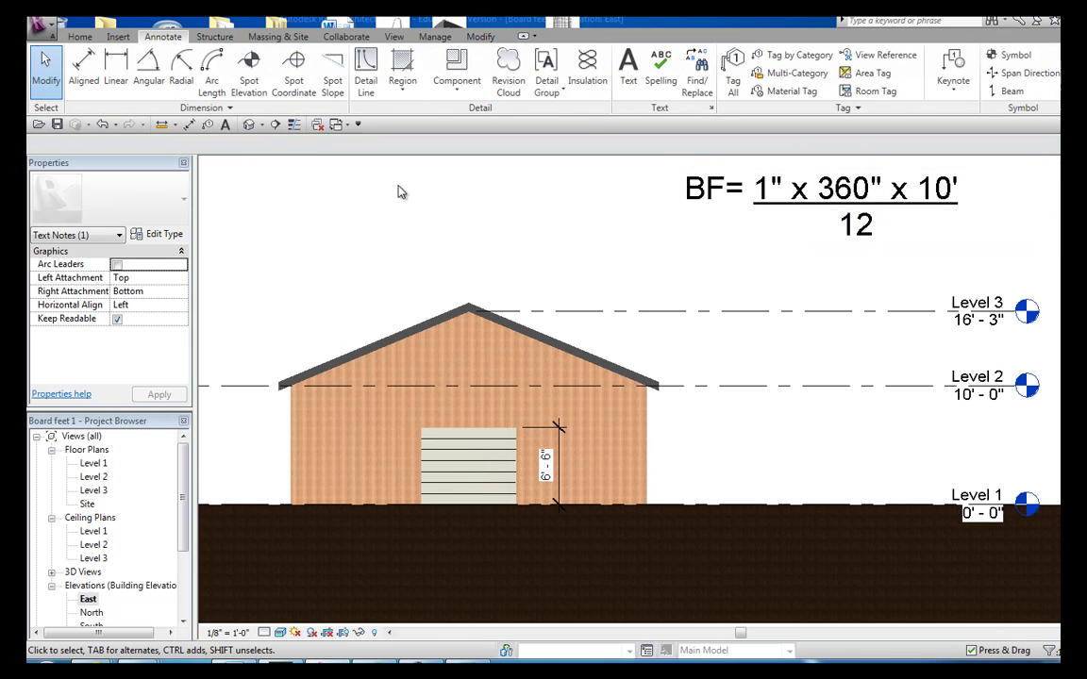
{"action": "left_click", "coordinate": [627, 71]}
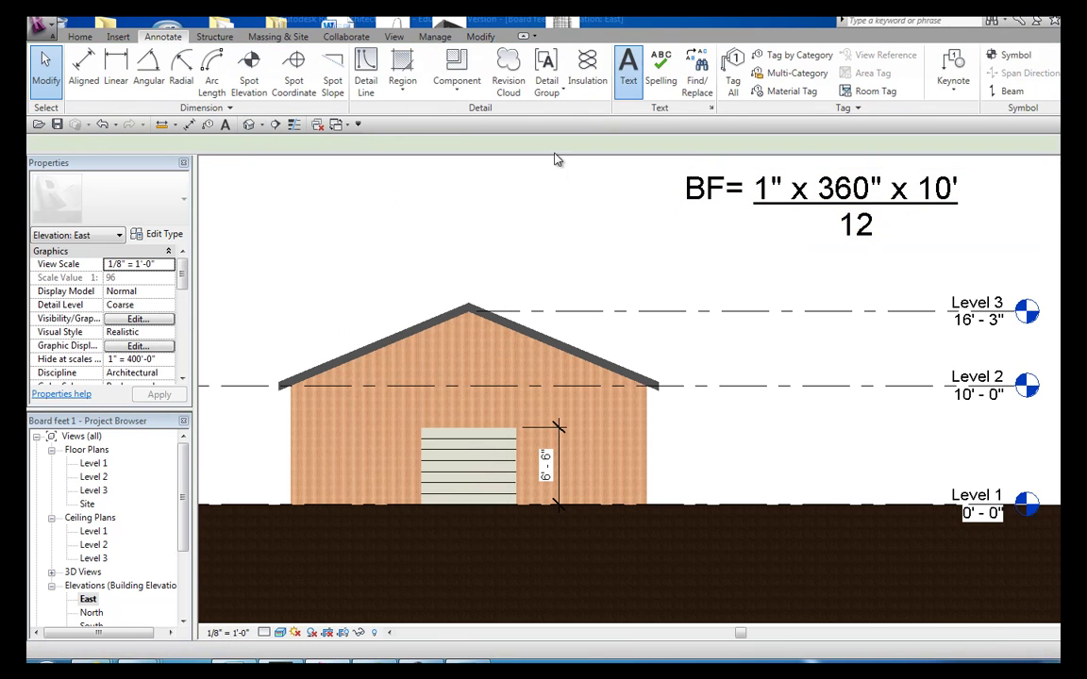
{"action": "left_click", "coordinate": [428, 193]}
{"action": "type", "text": "3"}
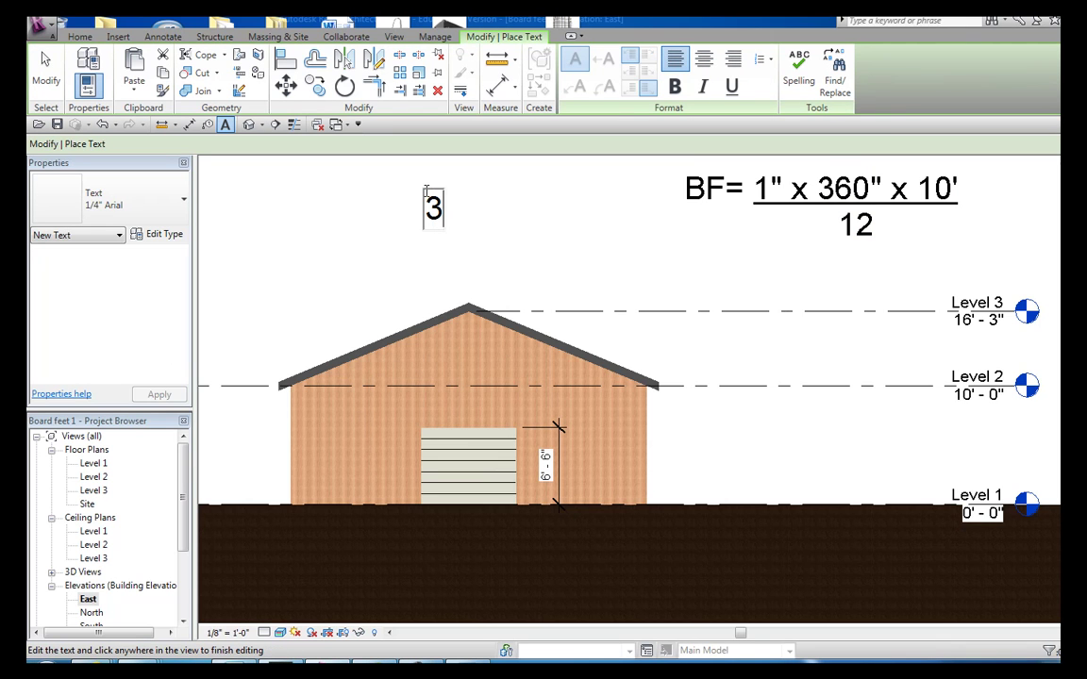
{"action": "type", "text": "00 bf"}
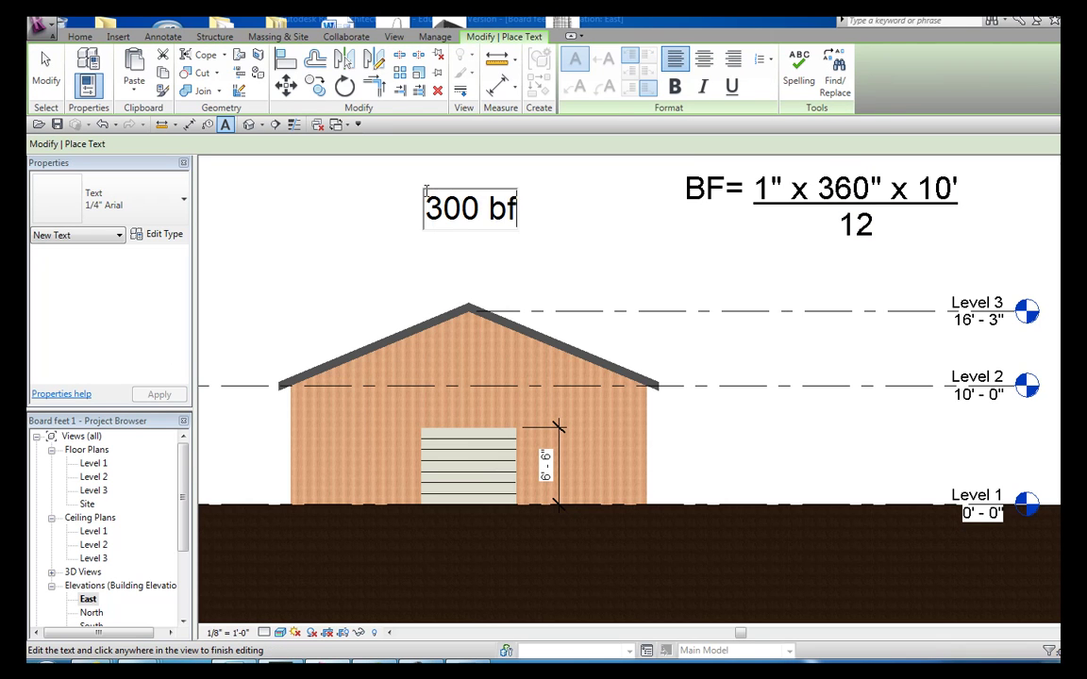
{"action": "left_click", "coordinate": [602, 224]}
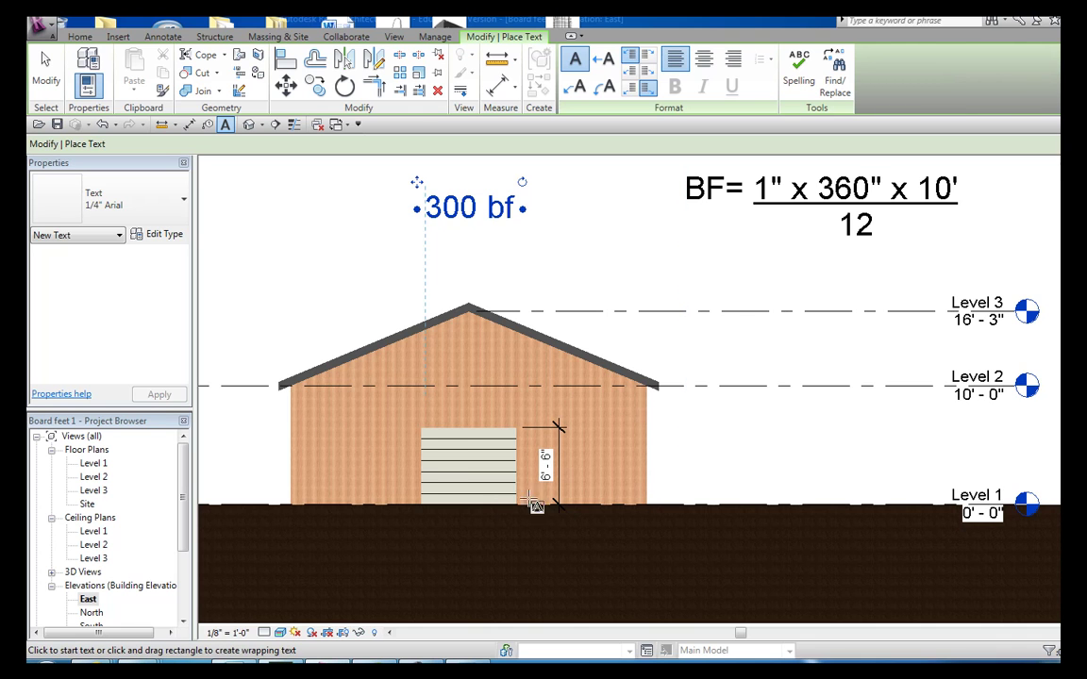
{"action": "key", "text": "Escape"}
{"action": "key", "text": "Escape"}
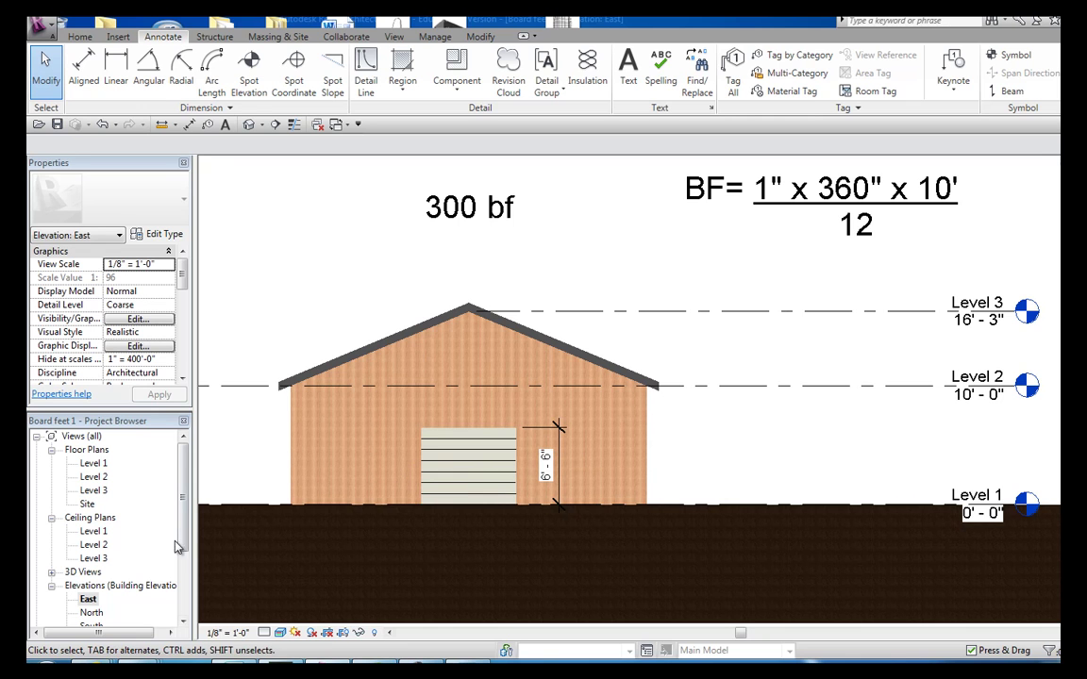
- Delete the 360 and 10 values from the BF formula note
{"action": "double_click", "coordinate": [873, 191]}
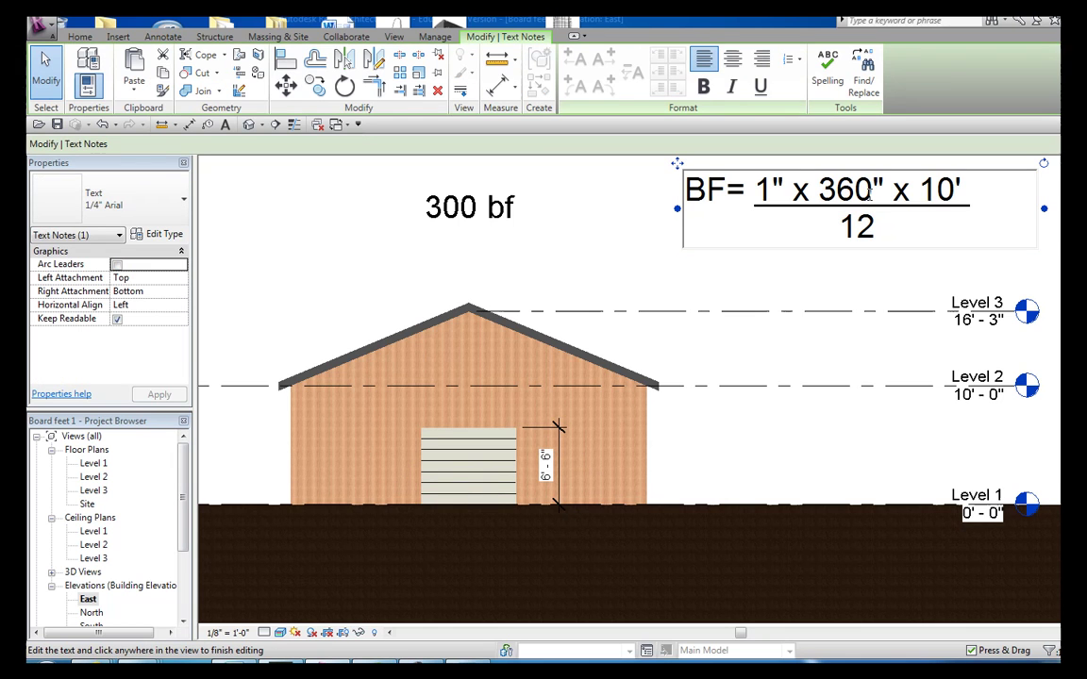
{"action": "key", "text": "BackSpace"}
{"action": "key", "text": "BackSpace"}
{"action": "key", "text": "BackSpace"}
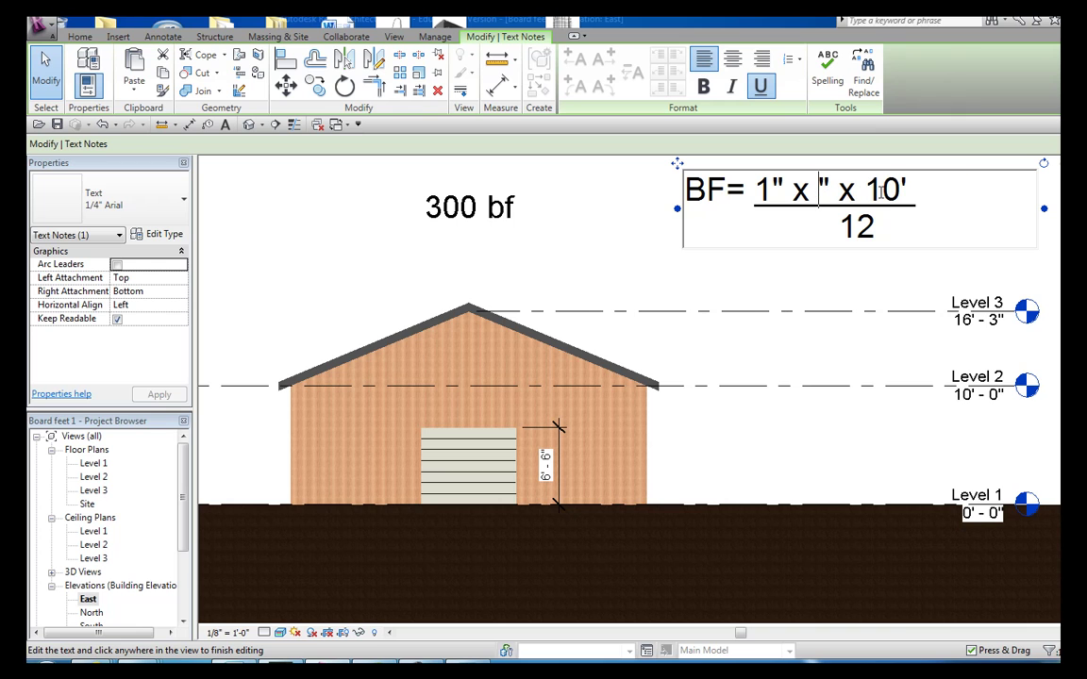
{"action": "key", "text": "BackSpace"}
{"action": "key", "text": "BackSpace"}
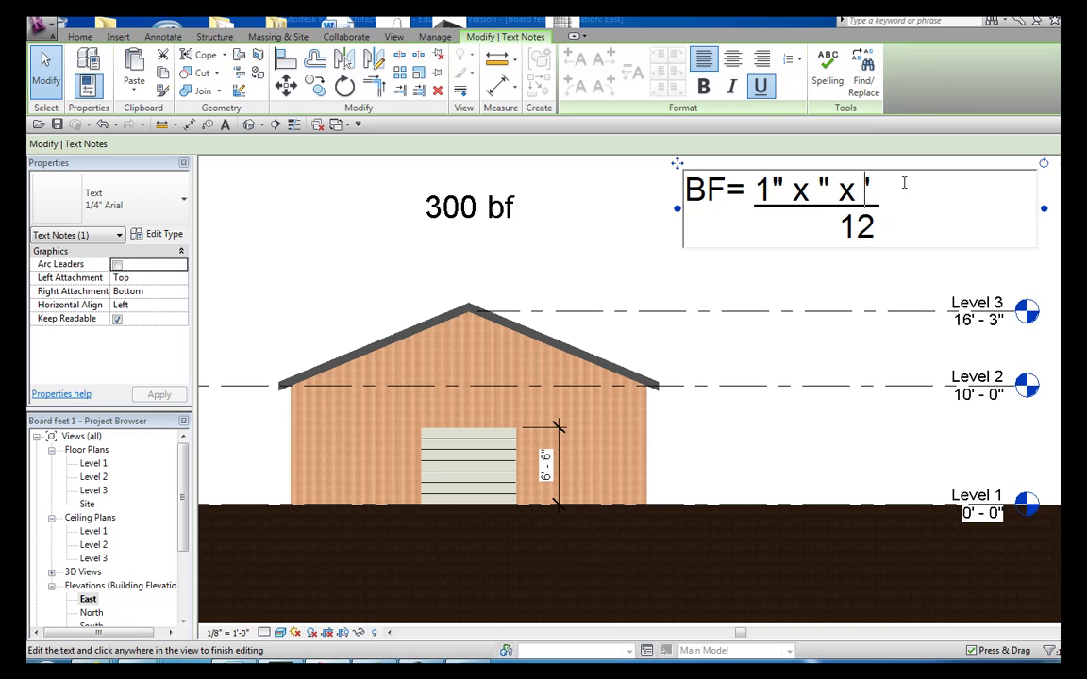
{"action": "left_click", "coordinate": [798, 205]}
- Convert the 8-foot door width to inches in Calculator: 8 × 12 = 96
{"action": "key", "text": "alt+Tab"}
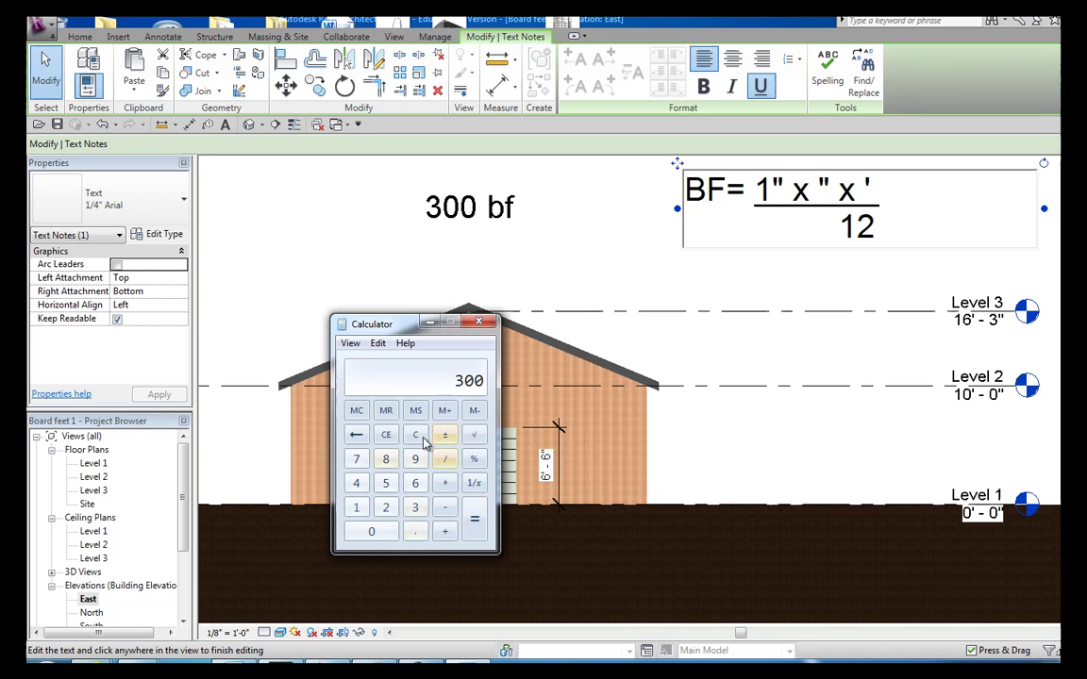
{"action": "left_click", "coordinate": [419, 437]}
{"action": "left_click", "coordinate": [386, 459]}
{"action": "left_click", "coordinate": [444, 483]}
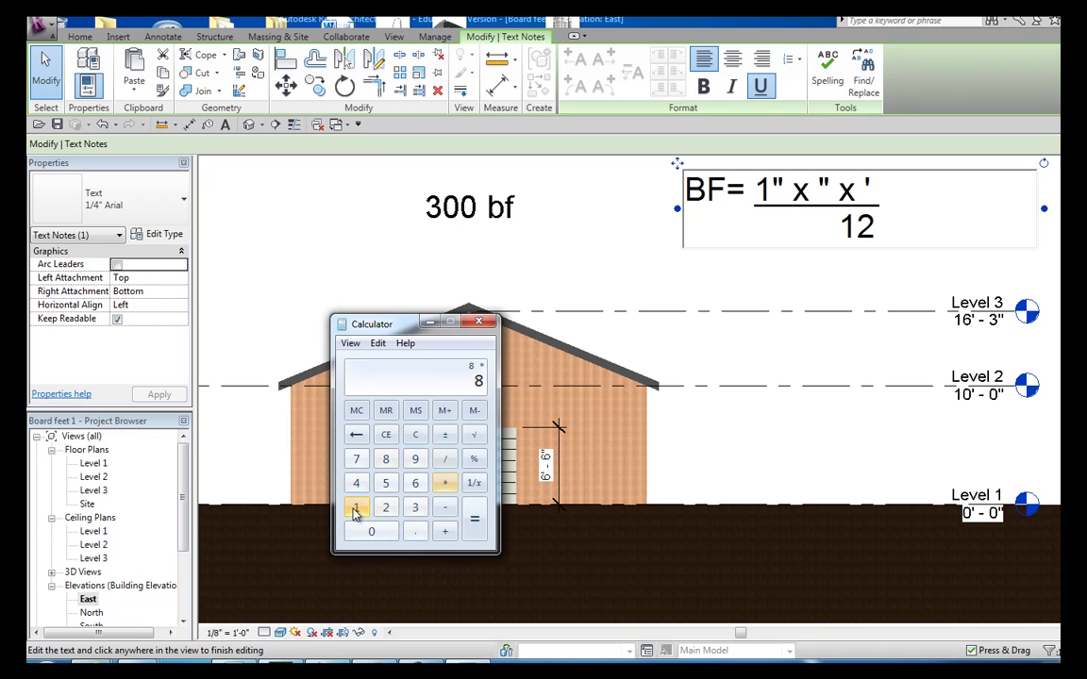
{"action": "left_click", "coordinate": [356, 511]}
{"action": "left_click", "coordinate": [386, 508]}
{"action": "left_click", "coordinate": [468, 523]}
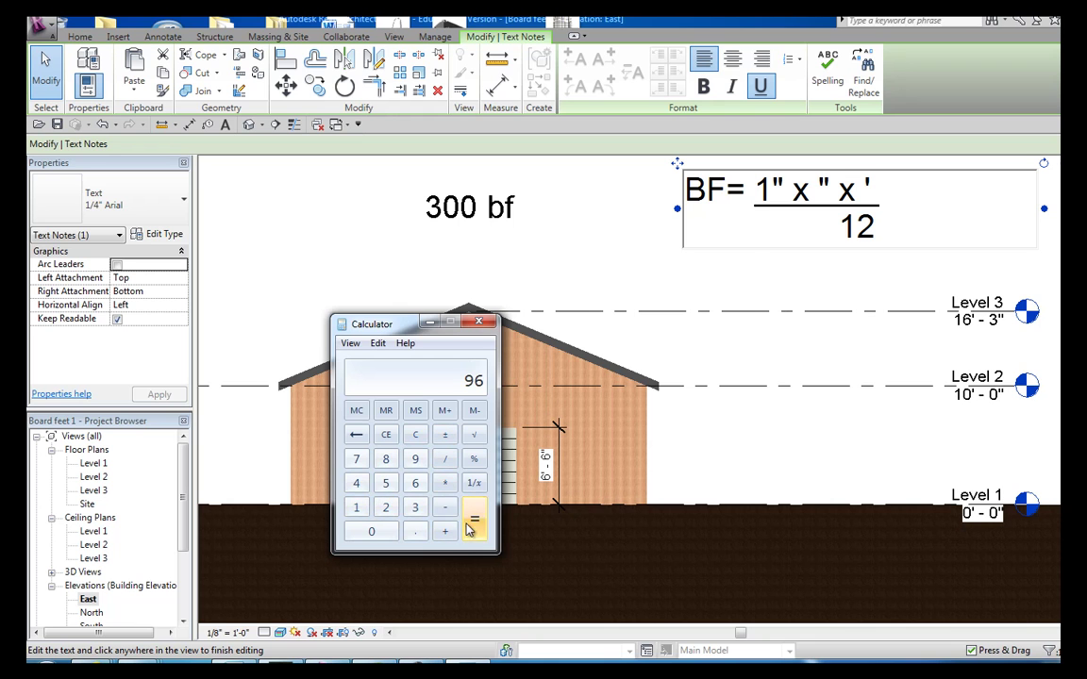
- Enter 96" and 6.5' into the BF formula
{"action": "left_click", "coordinate": [813, 189]}
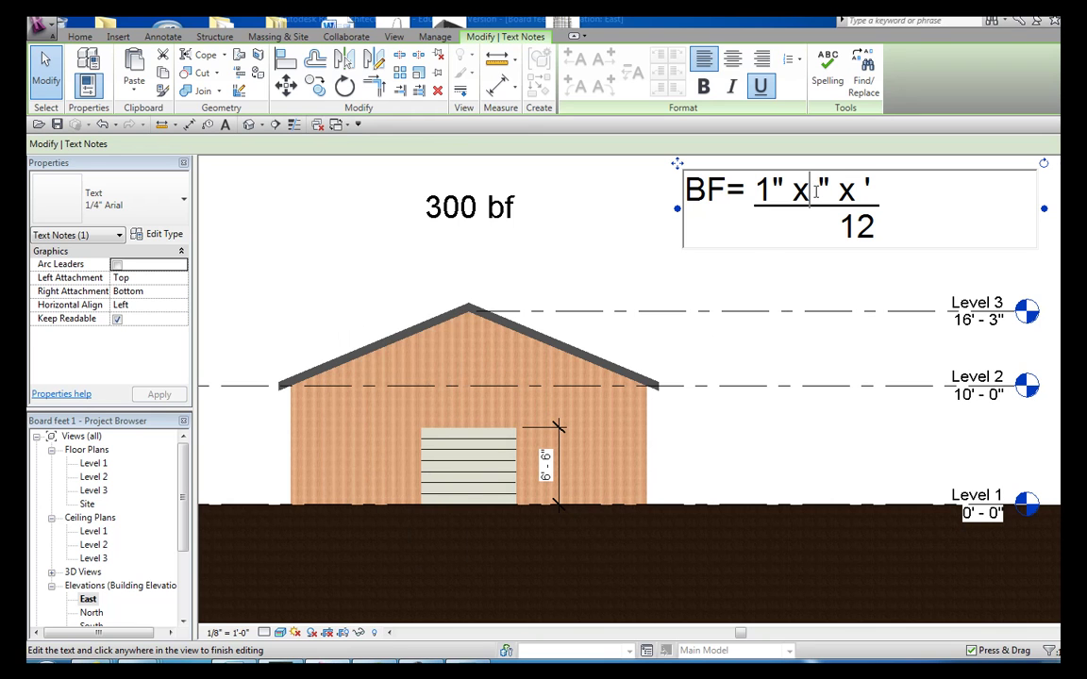
{"action": "type", "text": "96"}
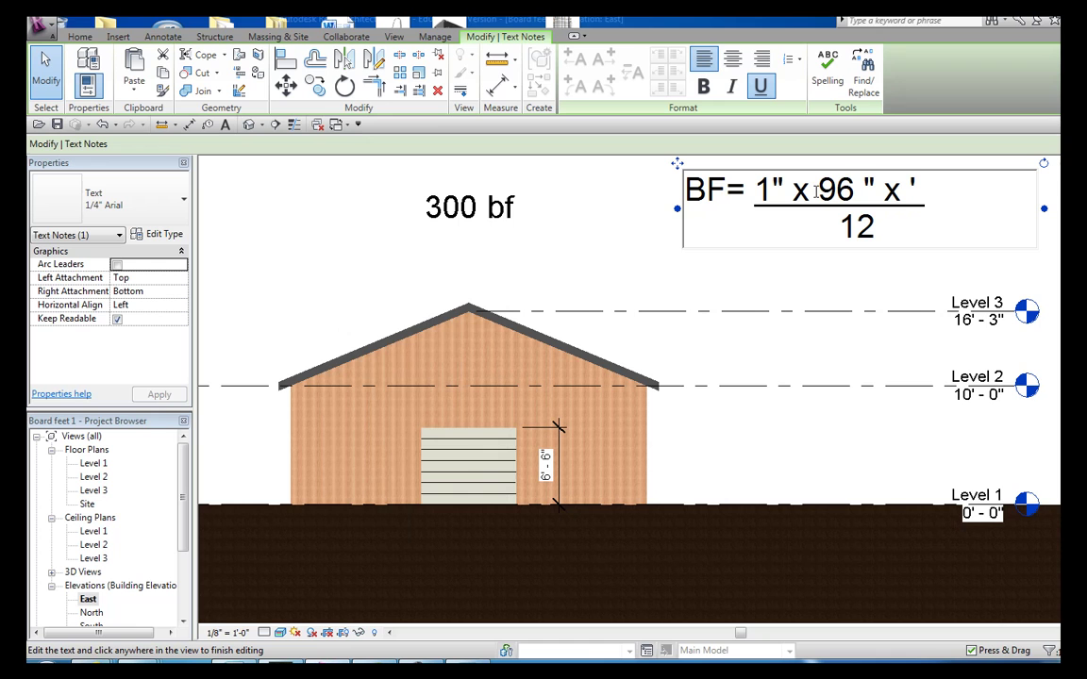
{"action": "key", "text": "Delete"}
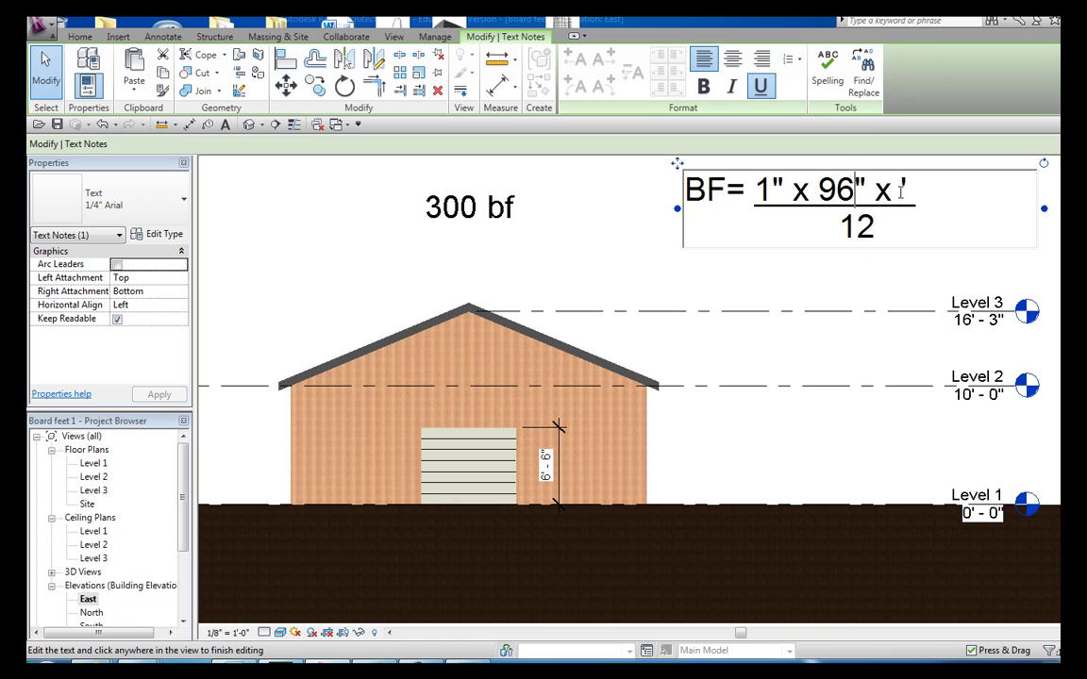
{"action": "type", "text": "6.5"}
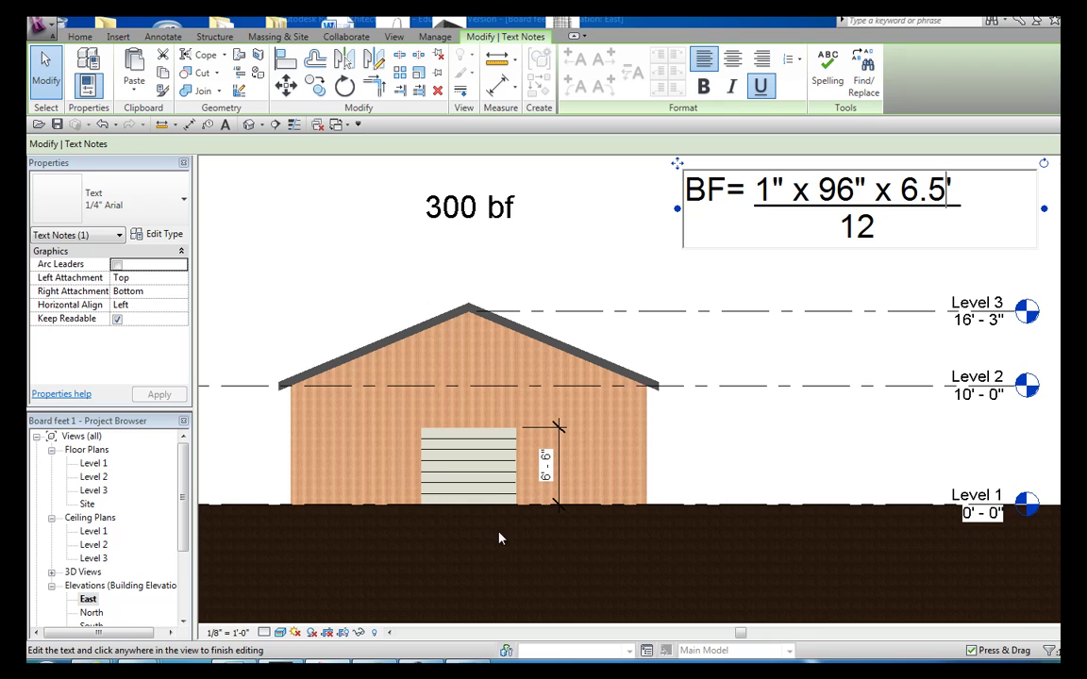
- Compute 1 × 96 × 6.5 = 624 in Calculator
{"action": "key", "text": "alt+Tab"}
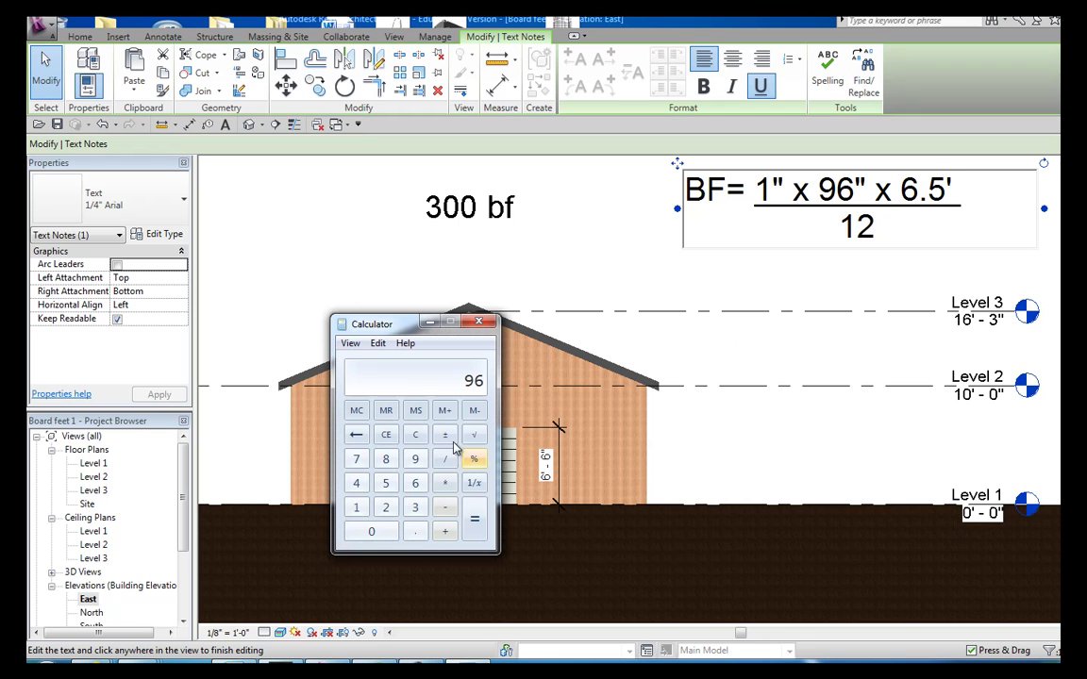
{"action": "left_click", "coordinate": [415, 434]}
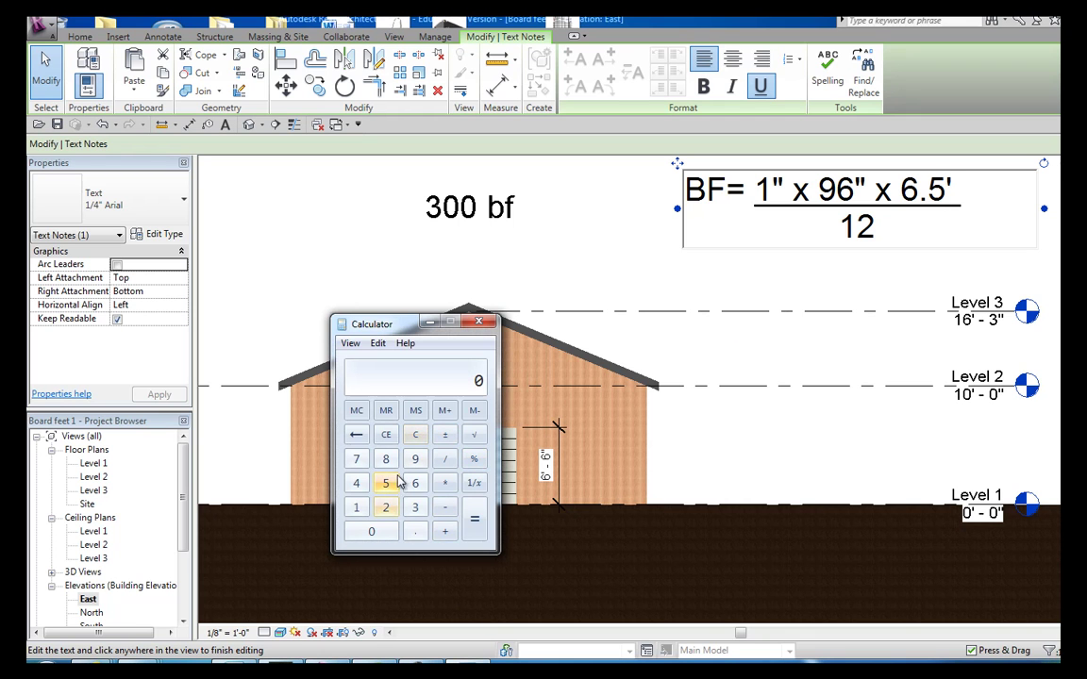
{"action": "left_click", "coordinate": [357, 506]}
{"action": "left_click", "coordinate": [444, 483]}
{"action": "left_click", "coordinate": [415, 458]}
{"action": "left_click", "coordinate": [415, 483]}
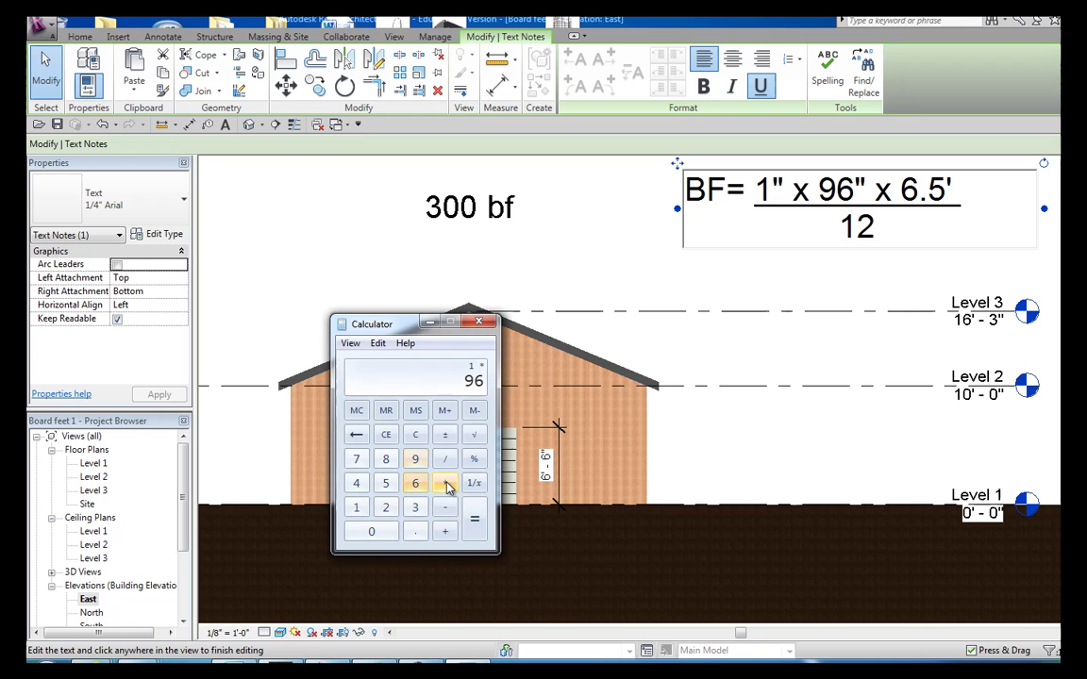
{"action": "left_click", "coordinate": [444, 483]}
{"action": "left_click", "coordinate": [415, 483]}
{"action": "left_click", "coordinate": [415, 532]}
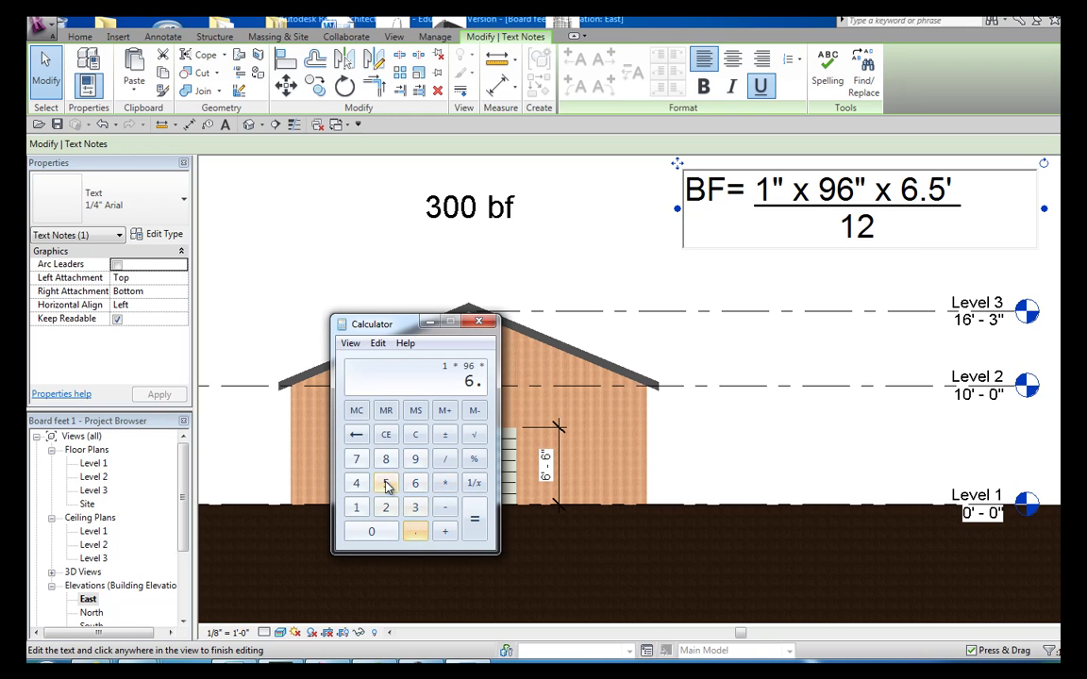
{"action": "left_click", "coordinate": [385, 483]}
{"action": "left_click", "coordinate": [474, 519]}
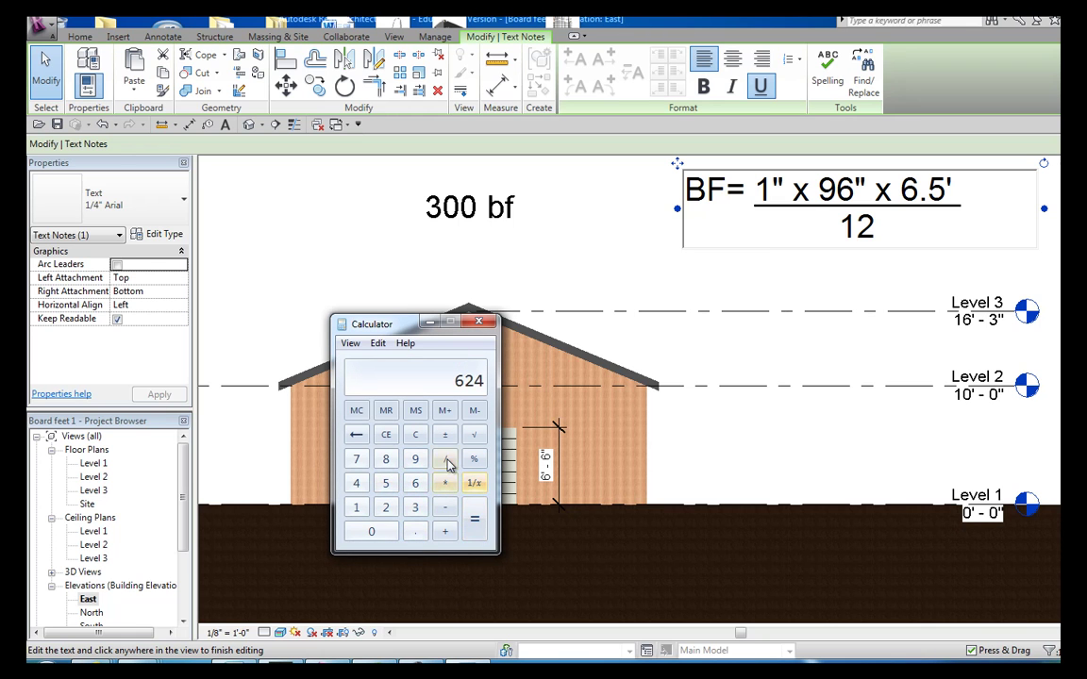
- Divide 624 by 12 to get 52 board feet for the door
{"action": "left_click", "coordinate": [446, 460]}
{"action": "left_click", "coordinate": [357, 507]}
{"action": "left_click", "coordinate": [385, 507]}
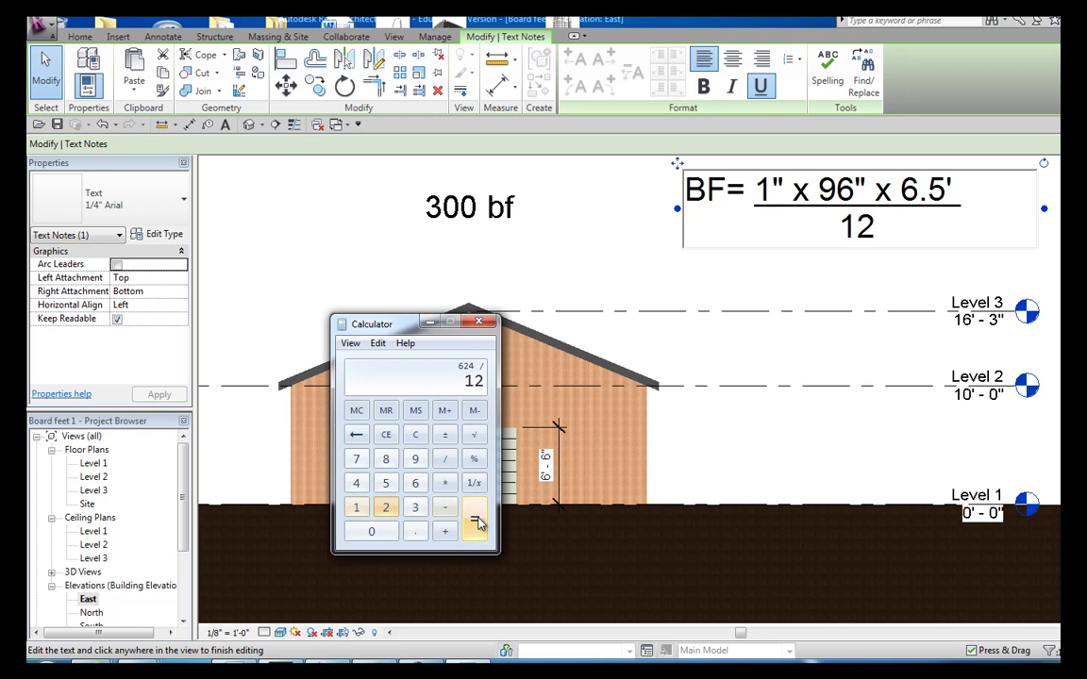
{"action": "left_click", "coordinate": [476, 521]}
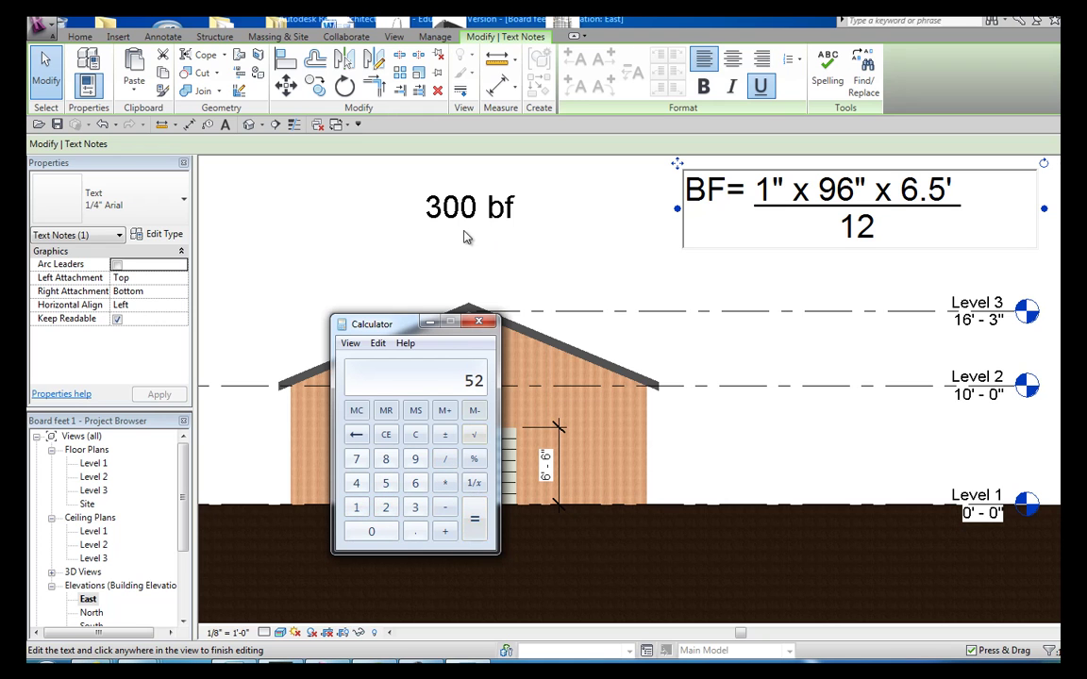
{"action": "left_click", "coordinate": [464, 237]}
- Add an underlined '-52' line below 300 bf in the note
{"action": "double_click", "coordinate": [497, 209]}
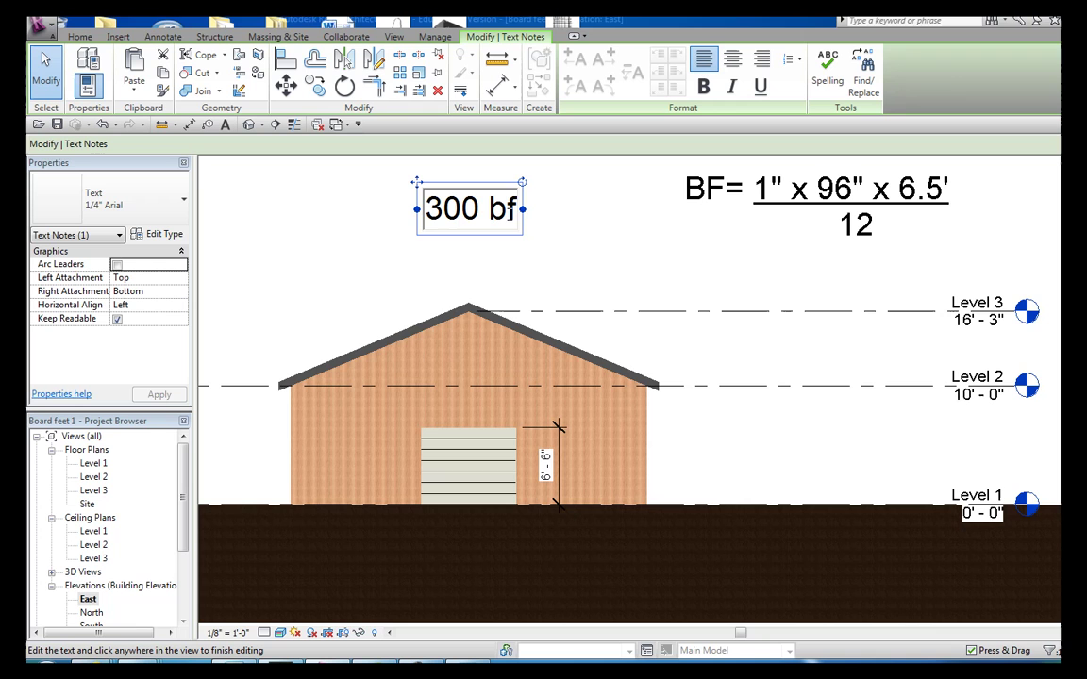
{"action": "key", "text": "Return"}
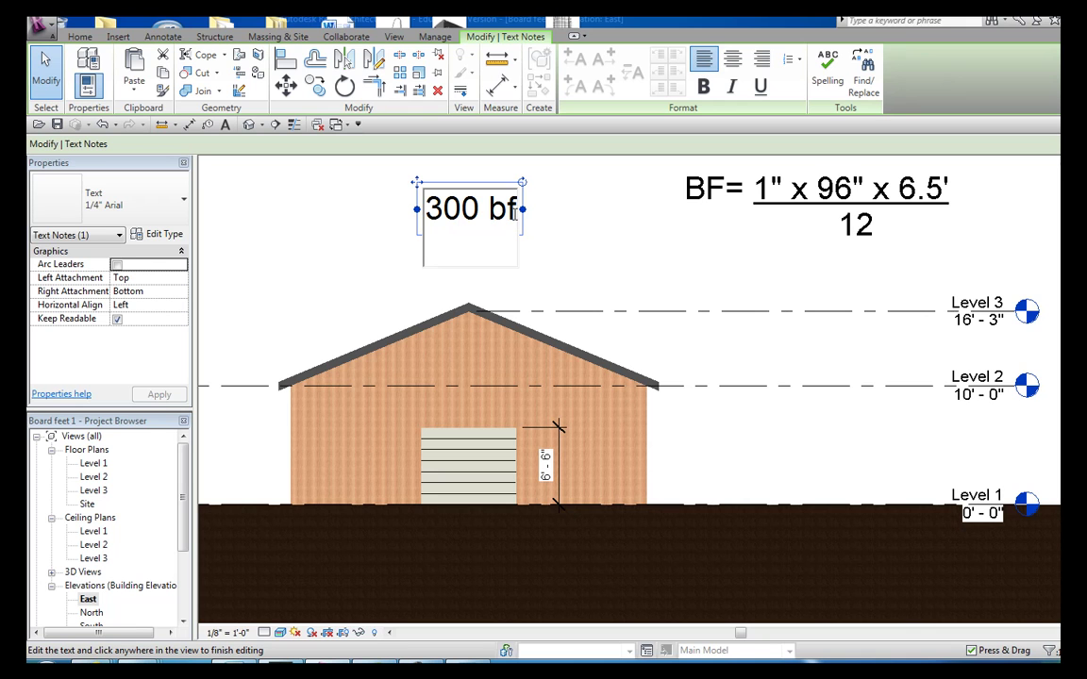
{"action": "type", "text": "-52"}
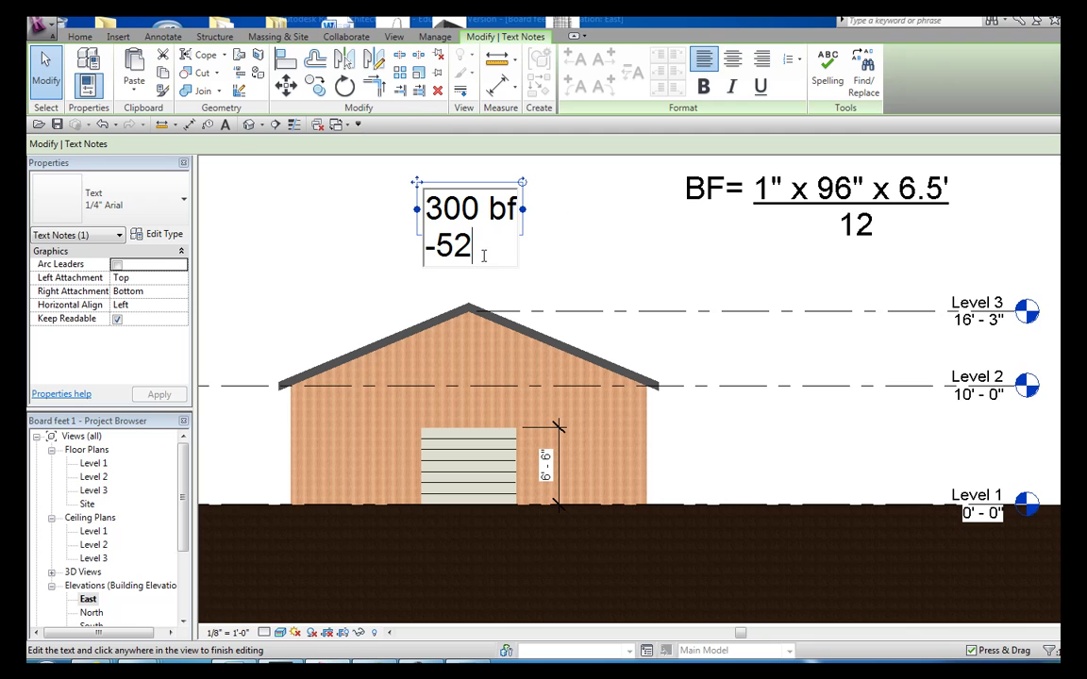
{"action": "left_click_drag", "start_coordinate": [484, 255], "coordinate": [389, 231]}
{"action": "left_click", "coordinate": [760, 86]}
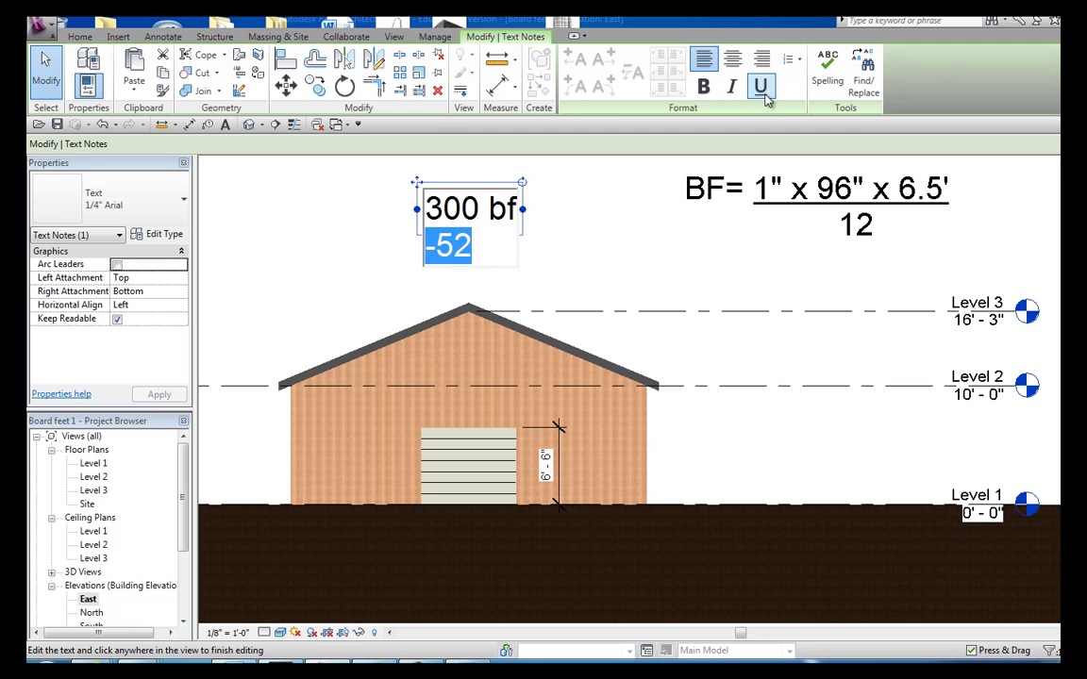
{"action": "left_click", "coordinate": [496, 257]}
{"action": "key", "text": "Return"}
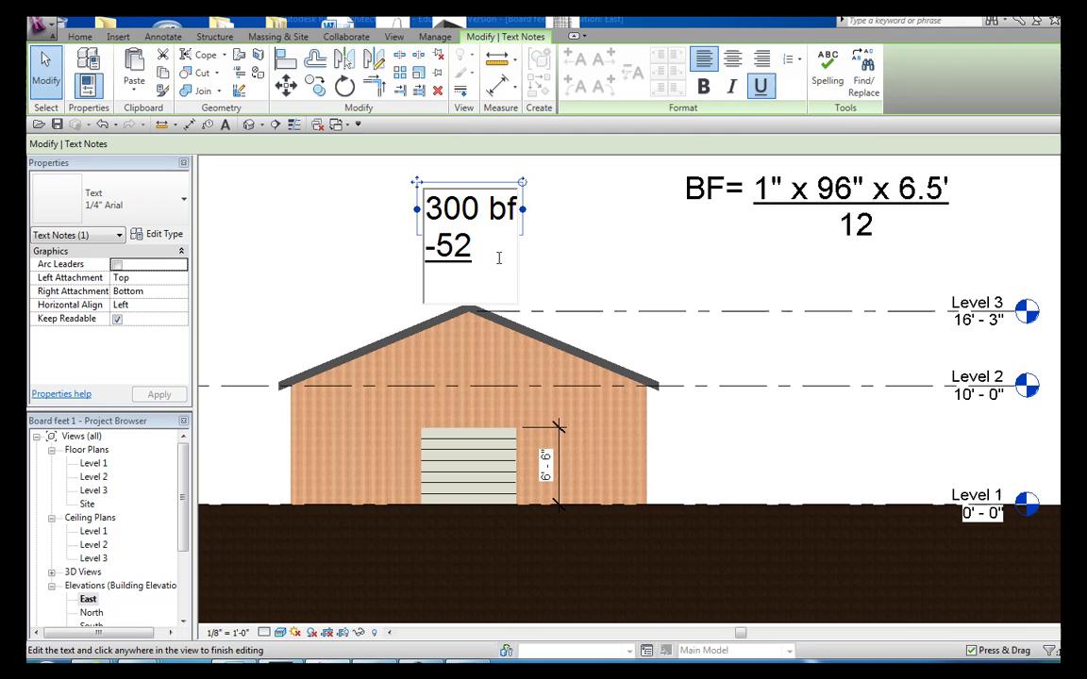
- Compute 300 − 52 = 248 in Calculator, then close it
{"action": "key", "text": "alt+Tab"}
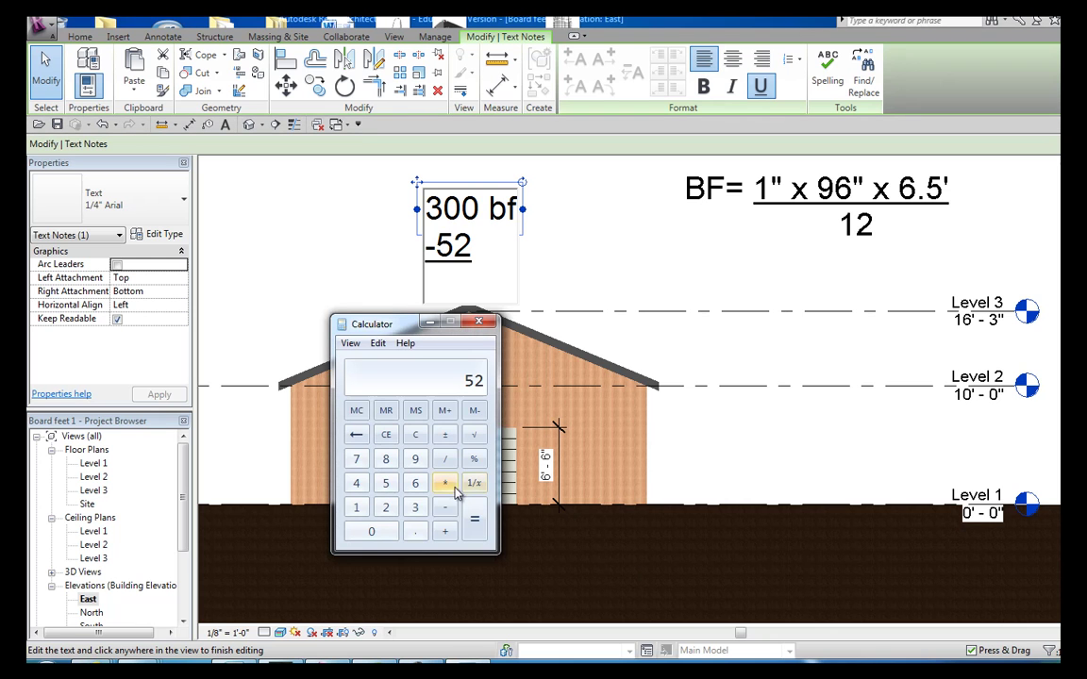
{"action": "left_click", "coordinate": [415, 434]}
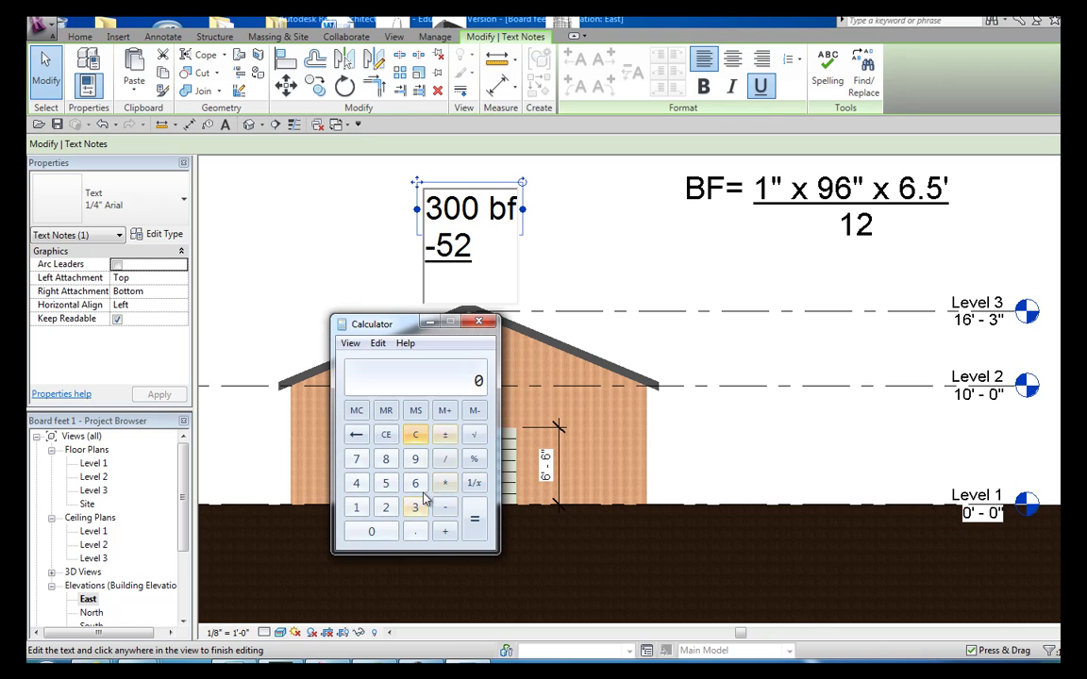
{"action": "left_click", "coordinate": [415, 507]}
{"action": "left_click", "coordinate": [372, 532]}
{"action": "left_click", "coordinate": [385, 534]}
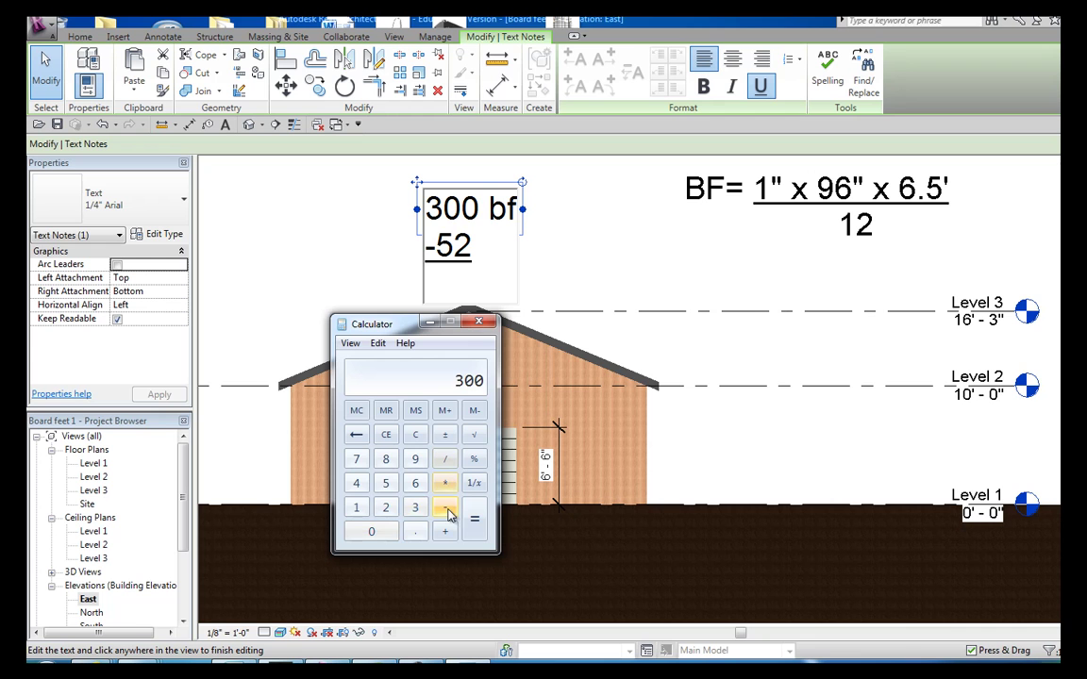
{"action": "left_click", "coordinate": [444, 508]}
{"action": "left_click", "coordinate": [385, 483]}
{"action": "left_click", "coordinate": [385, 508]}
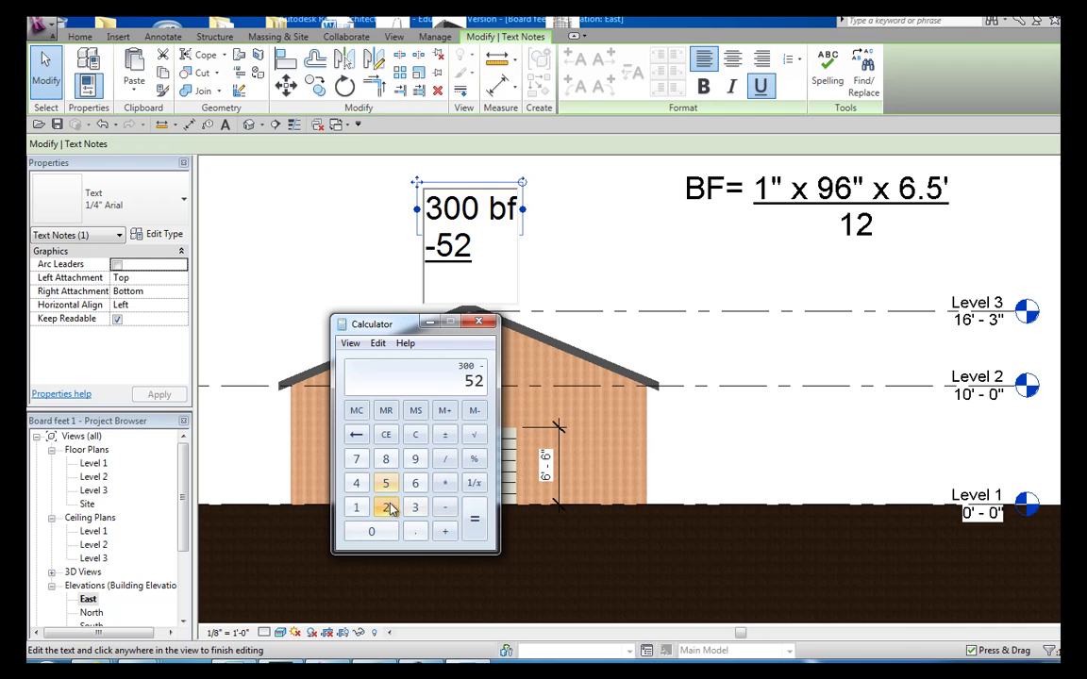
{"action": "left_click", "coordinate": [474, 519]}
{"action": "left_click", "coordinate": [479, 324]}
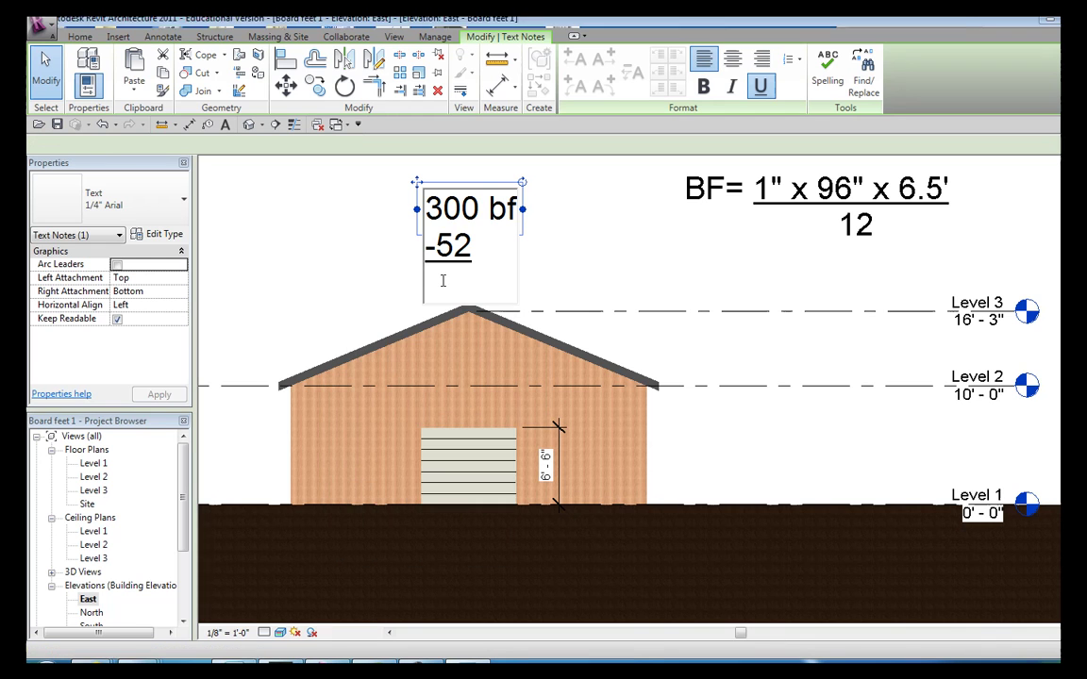
- Enter the '248 bf' total, make it bold, and drag the note toward the upper left
{"action": "type", "text": "2"}
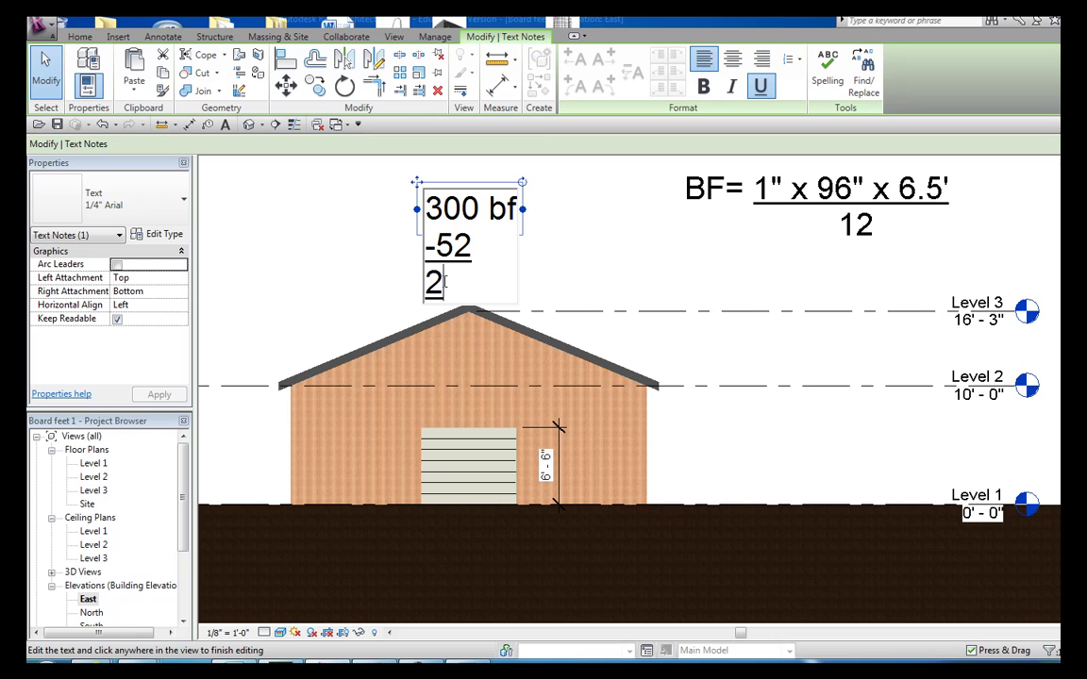
{"action": "type", "text": "48 bf"}
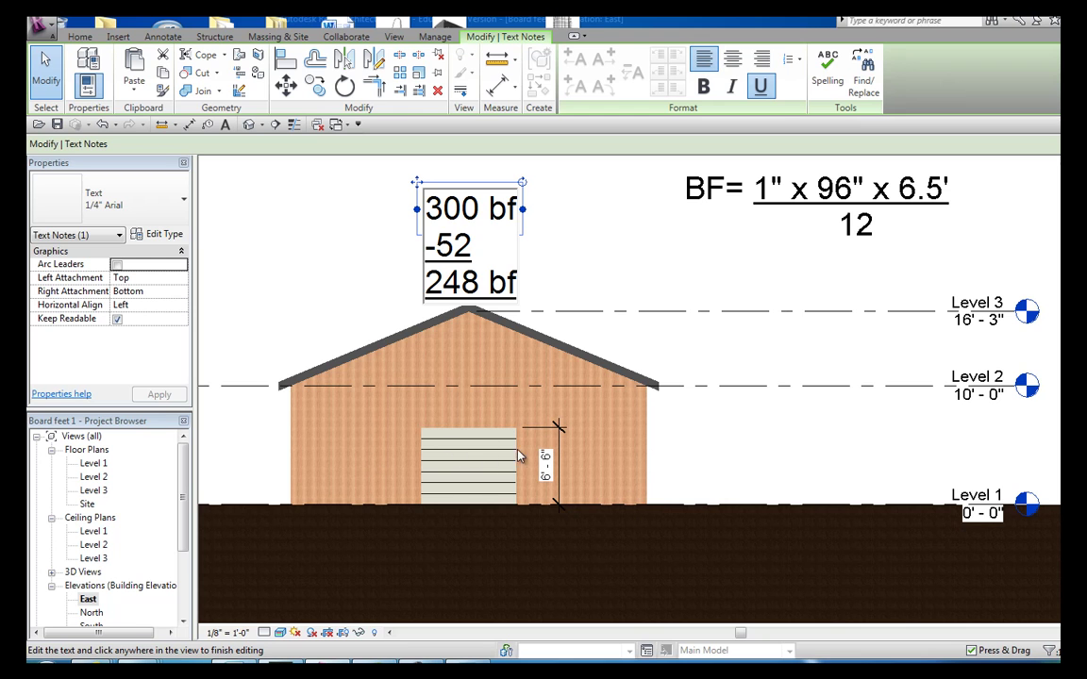
{"action": "left_click", "coordinate": [576, 306]}
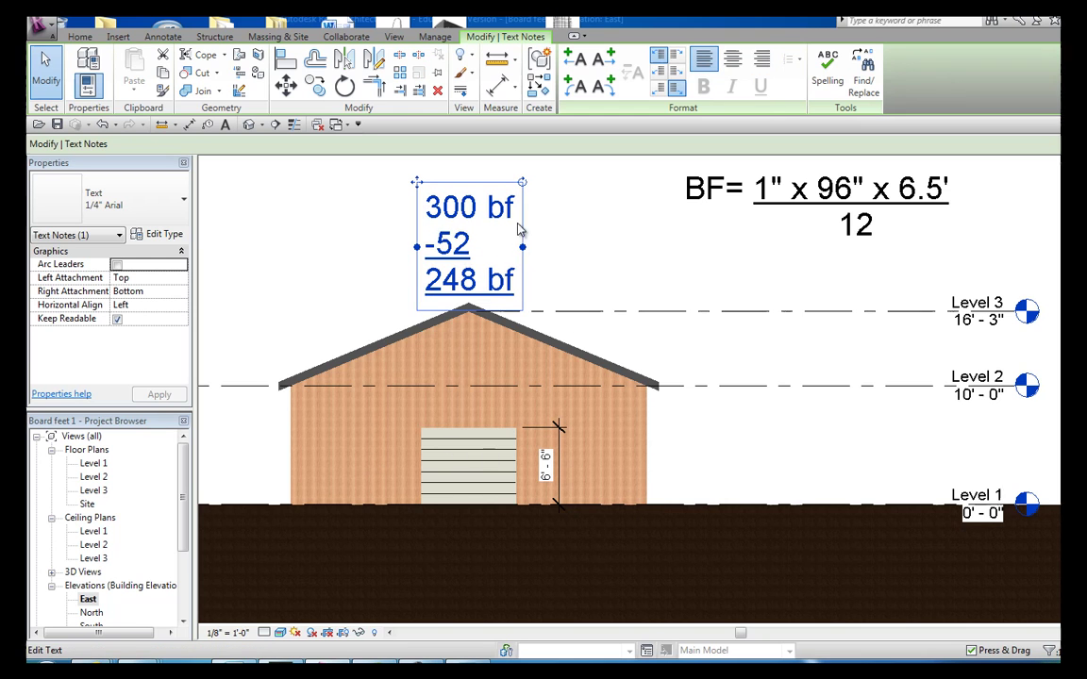
{"action": "left_click", "coordinate": [516, 278]}
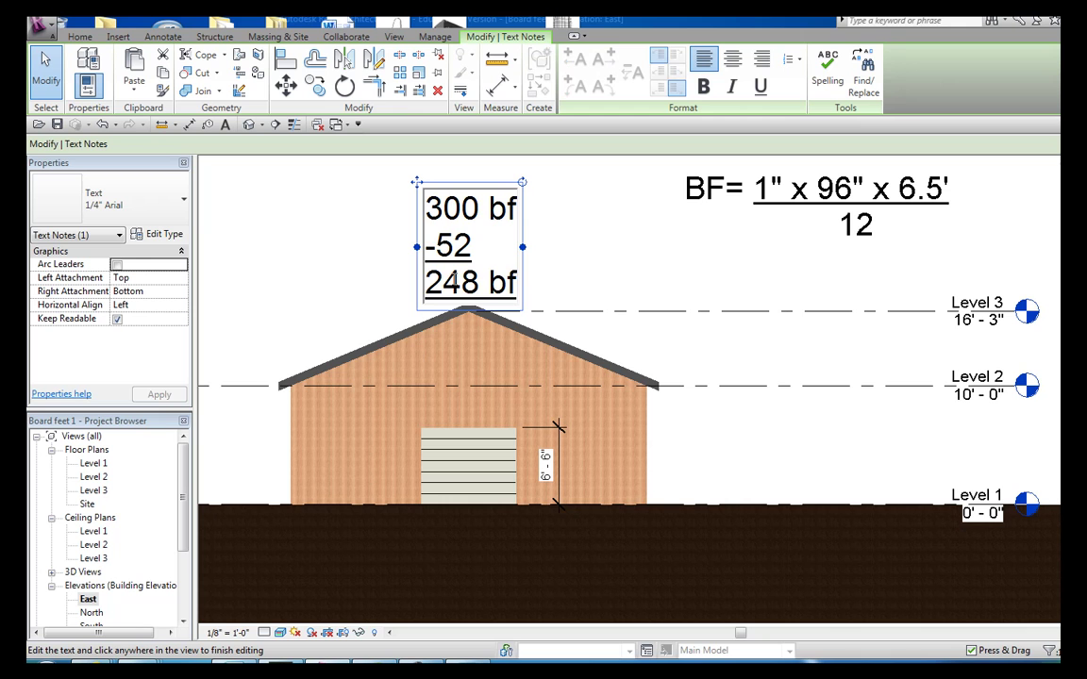
{"action": "left_click_drag", "start_coordinate": [513, 283], "coordinate": [424, 283]}
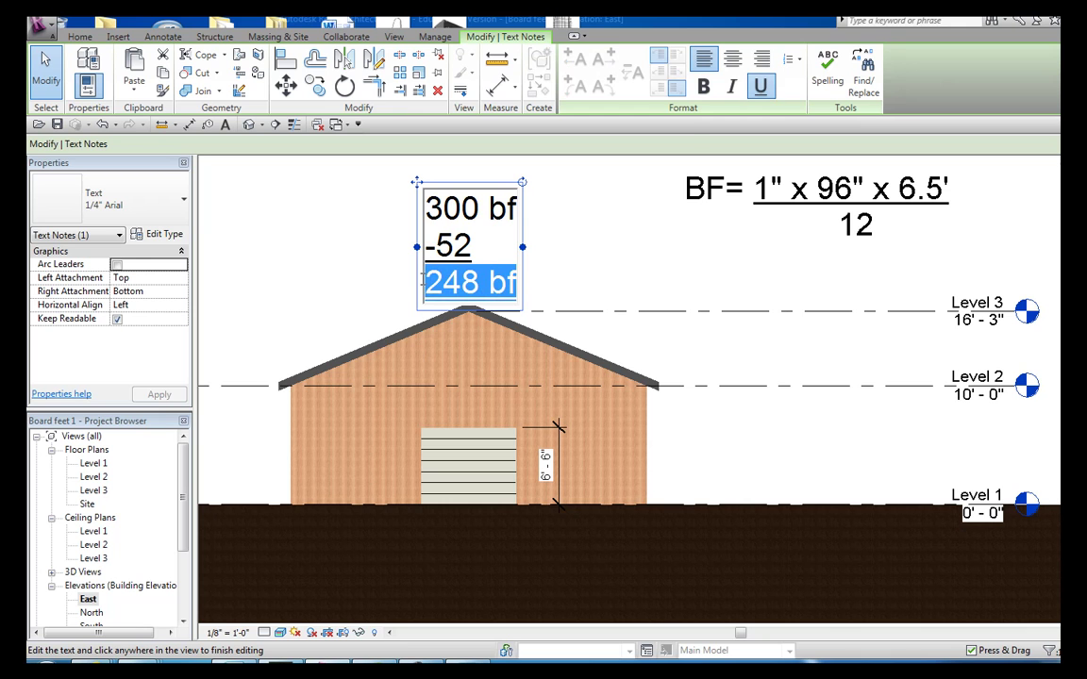
{"action": "left_click", "coordinate": [703, 86]}
{"action": "left_click", "coordinate": [685, 290]}
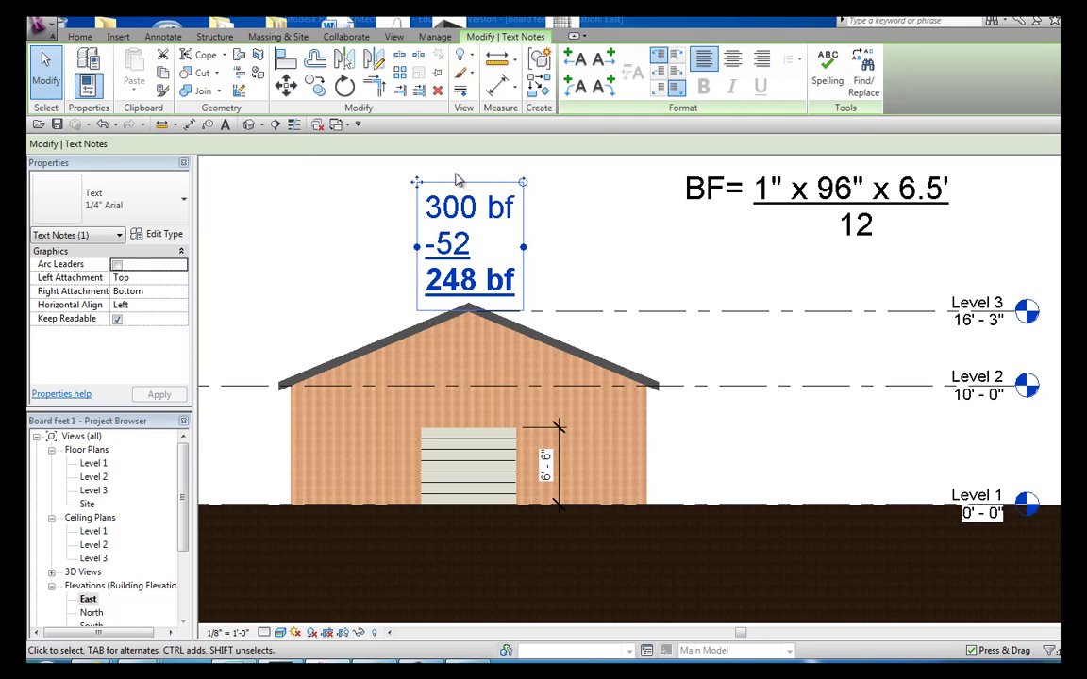
{"action": "mouse_move", "coordinate": [418, 190]}
{"action": "left_mouse_down"}
{"action": "mouse_move", "coordinate": [392, 175]}
{"action": "mouse_move", "coordinate": [259, 174]}
{"action": "left_mouse_up"}
- Place the 248 bf note at upper left and change the BF length to 360", clearing the height
{"action": "left_click", "coordinate": [650, 252]}
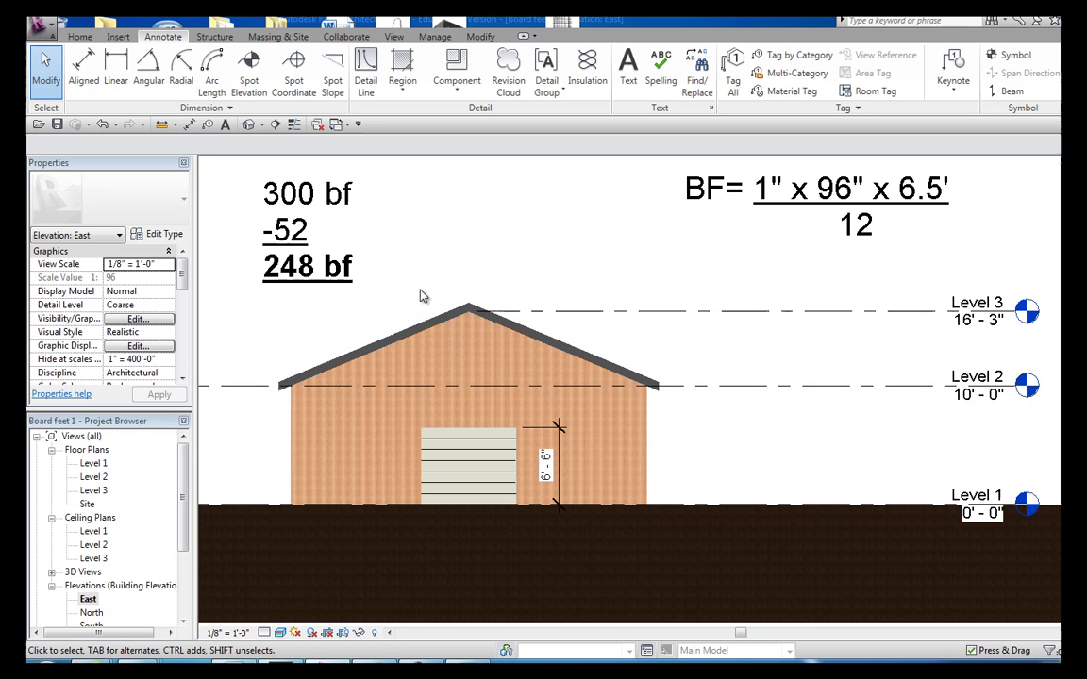
{"action": "double_click", "coordinate": [842, 192]}
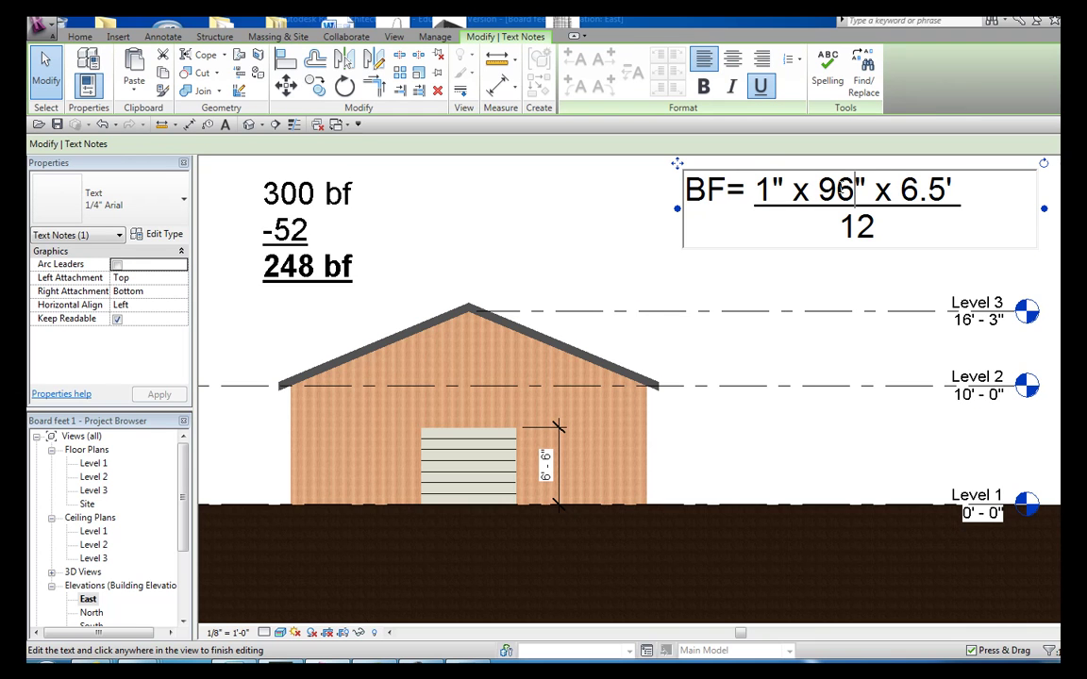
{"action": "key", "text": "BackSpace"}
{"action": "key", "text": "BackSpace"}
{"action": "type", "text": "3"}
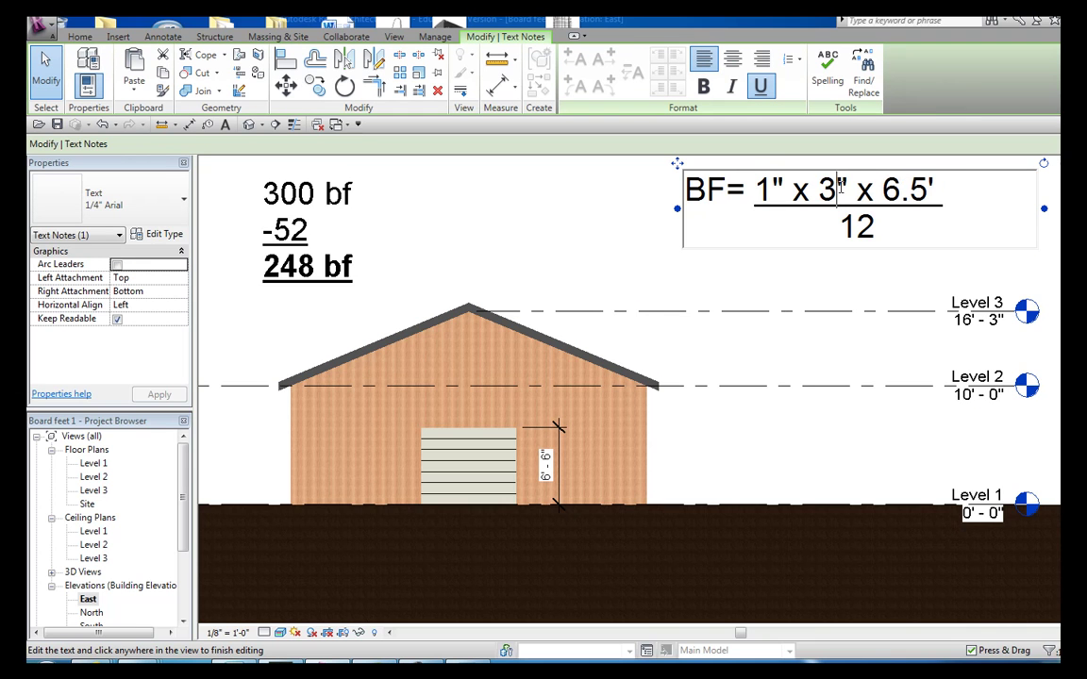
{"action": "type", "text": "60"}
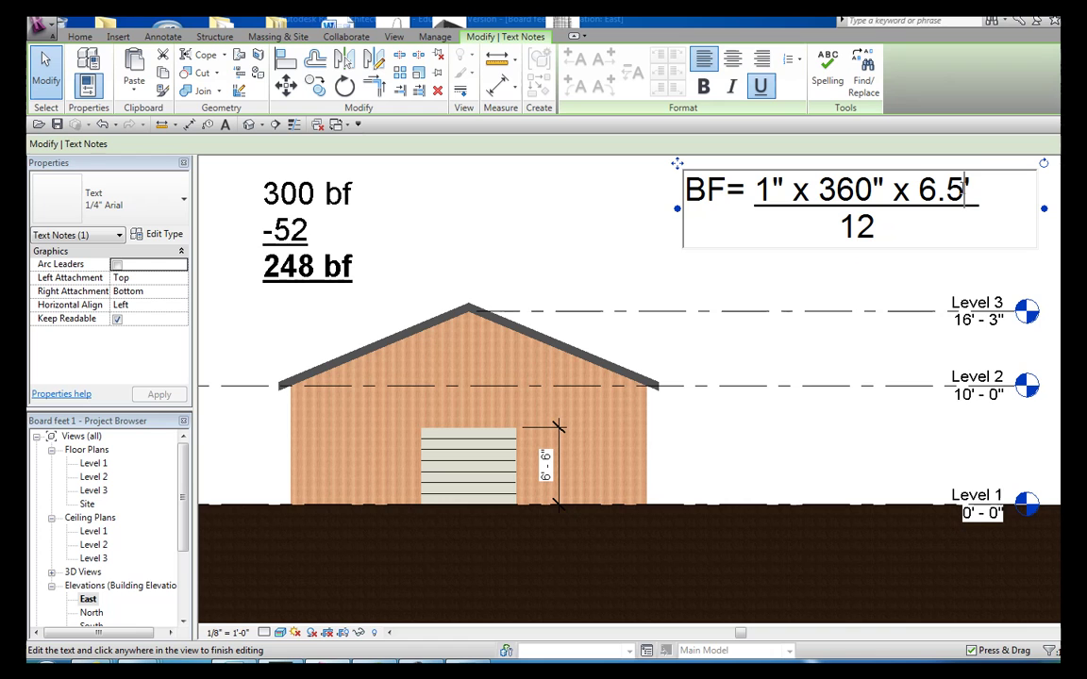
{"action": "key", "text": "BackSpace"}
{"action": "key", "text": "BackSpace"}
{"action": "key", "text": "BackSpace"}
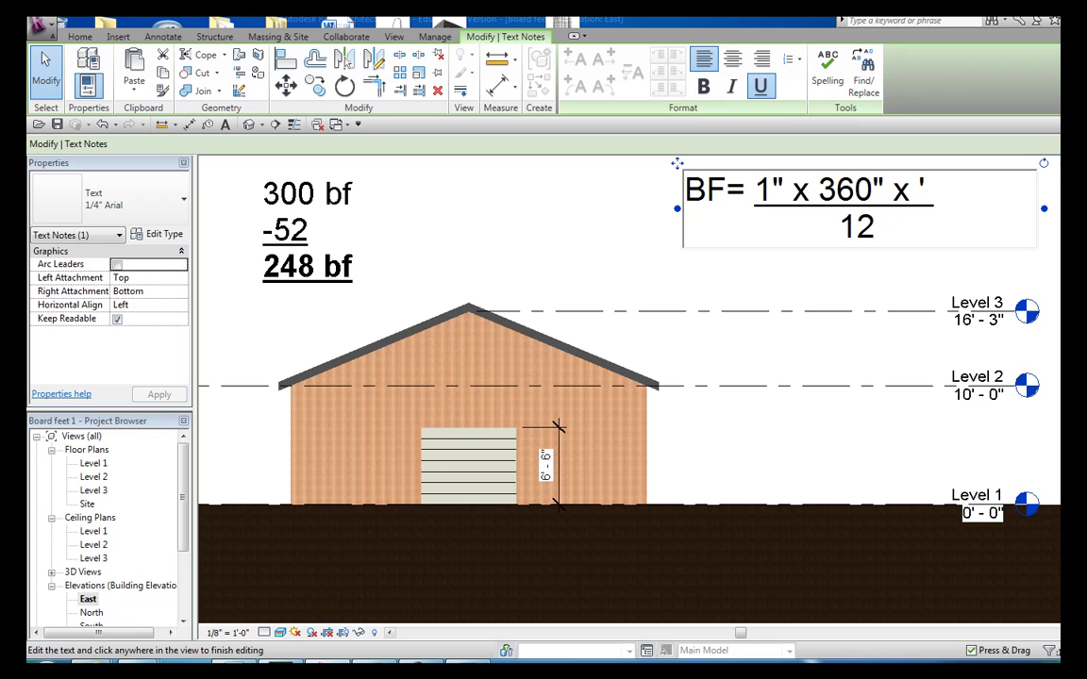
- Compute 3 ÷ 12 = 0.25 in Calculator
{"action": "left_click", "coordinate": [444, 670]}
{"action": "left_click", "coordinate": [421, 439]}
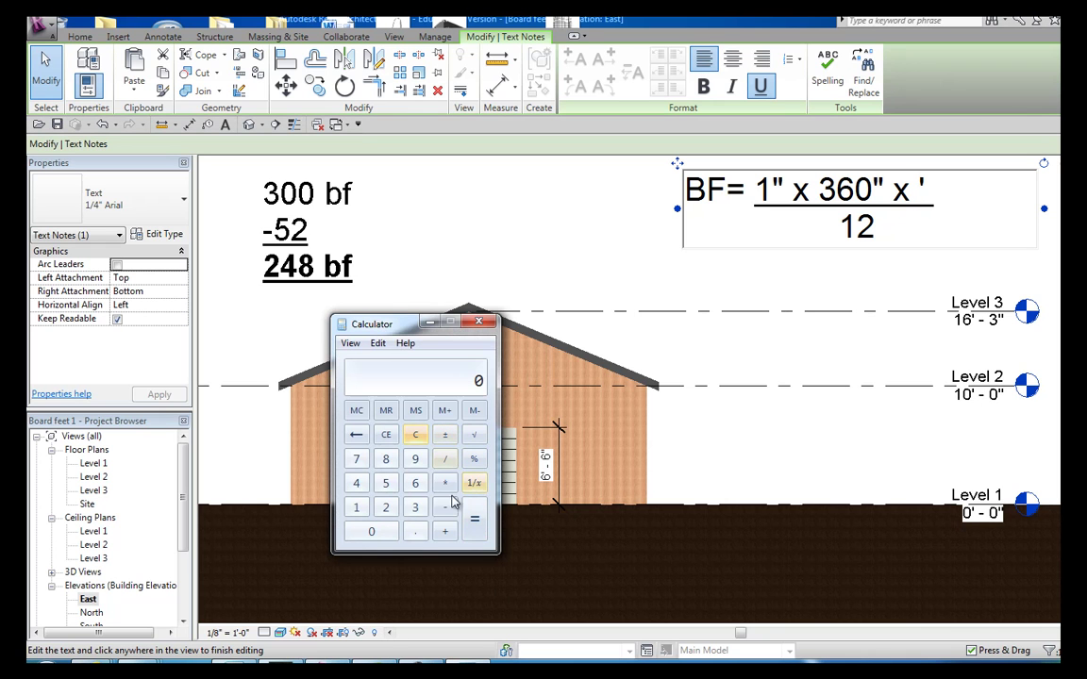
{"action": "left_click", "coordinate": [415, 507]}
{"action": "left_click", "coordinate": [444, 458]}
{"action": "left_click", "coordinate": [358, 507]}
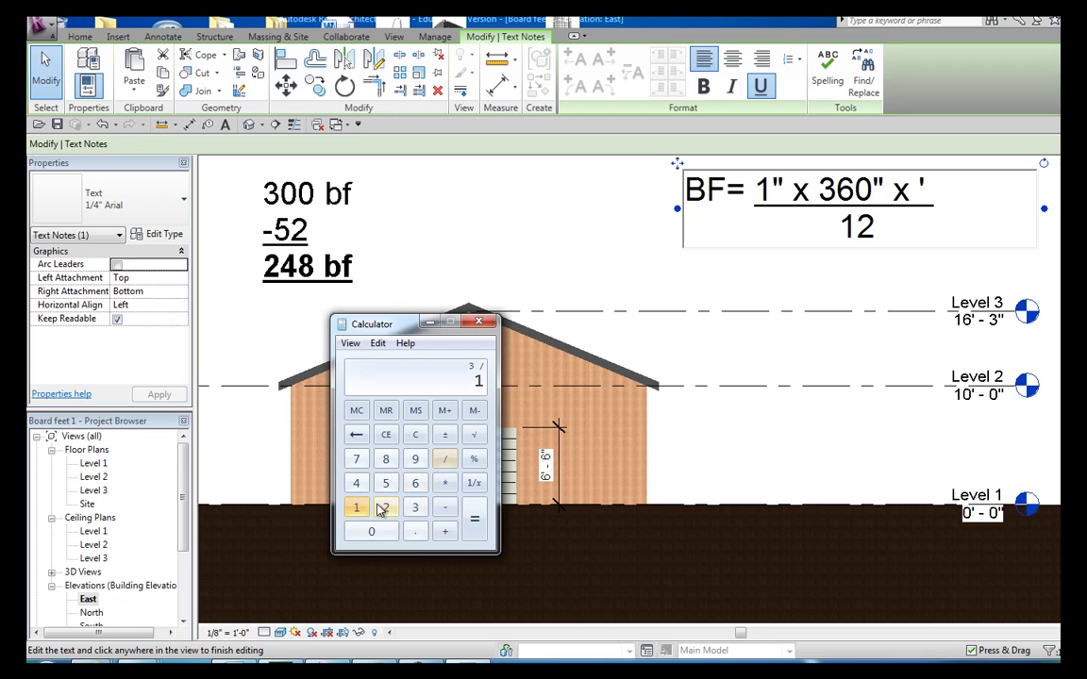
{"action": "left_click", "coordinate": [386, 508]}
{"action": "left_click", "coordinate": [474, 518]}
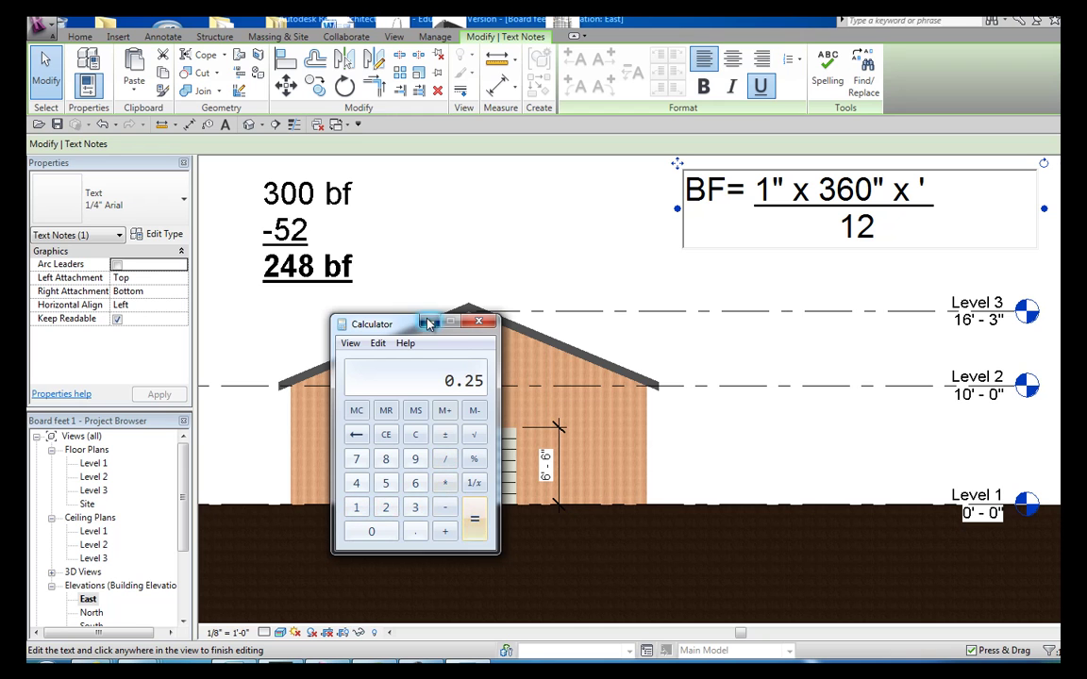
- Enter 6.25 as the BF formula's height and finish editing the note
{"action": "left_click", "coordinate": [387, 288]}
{"action": "left_click", "coordinate": [915, 190]}
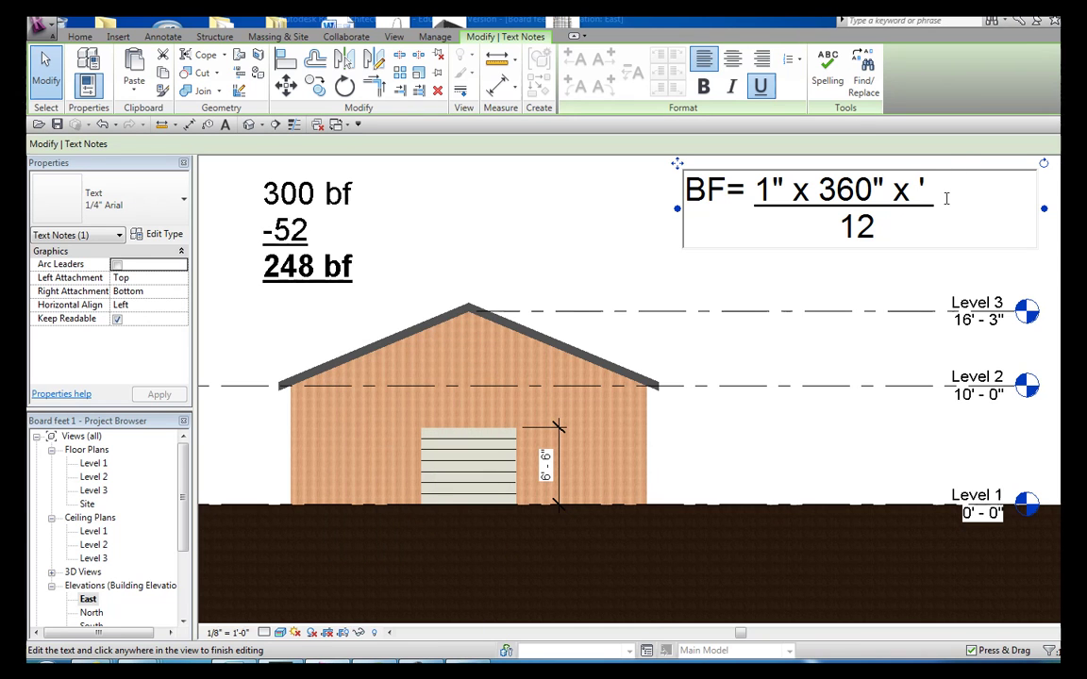
{"action": "type", "text": "1"}
{"action": "key", "text": "BackSpace"}
{"action": "type", "text": "6"}
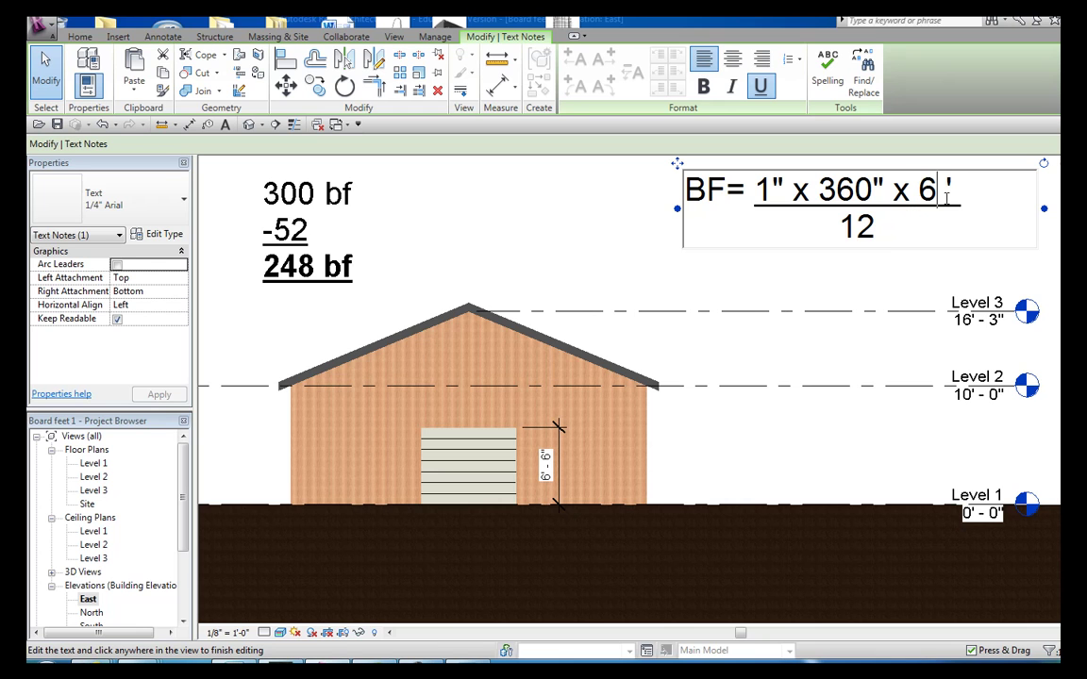
{"action": "type", "text": ".25"}
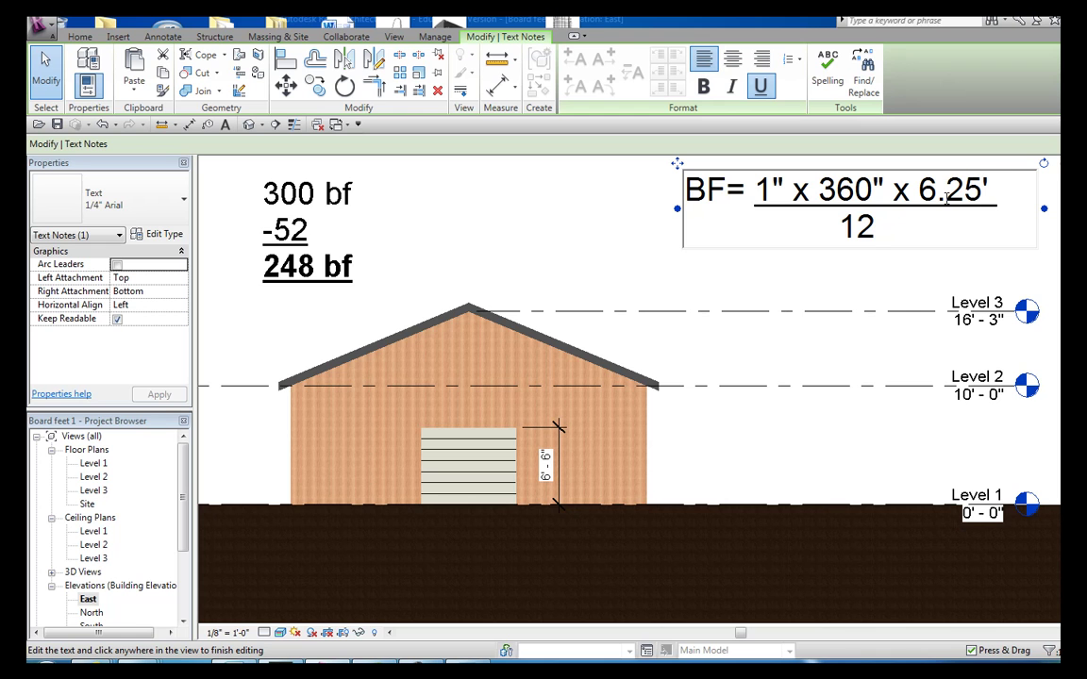
{"action": "left_click", "coordinate": [893, 297]}
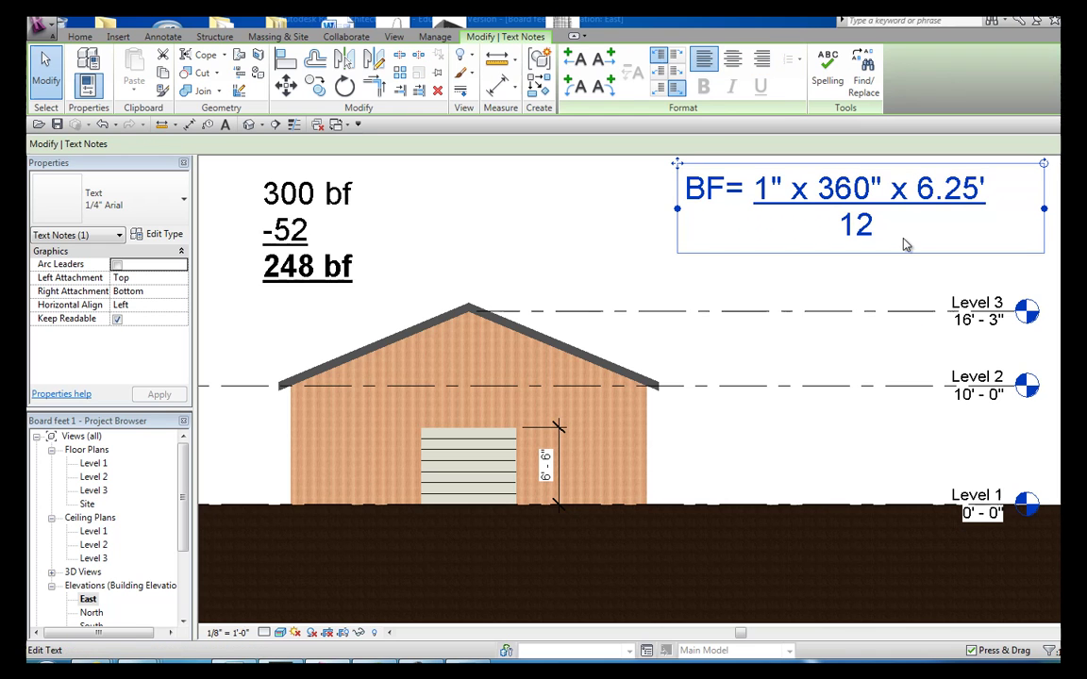
- Restore Calculator and compute 1 × 360 × 6.25 = 2250
{"action": "left_click", "coordinate": [493, 662]}
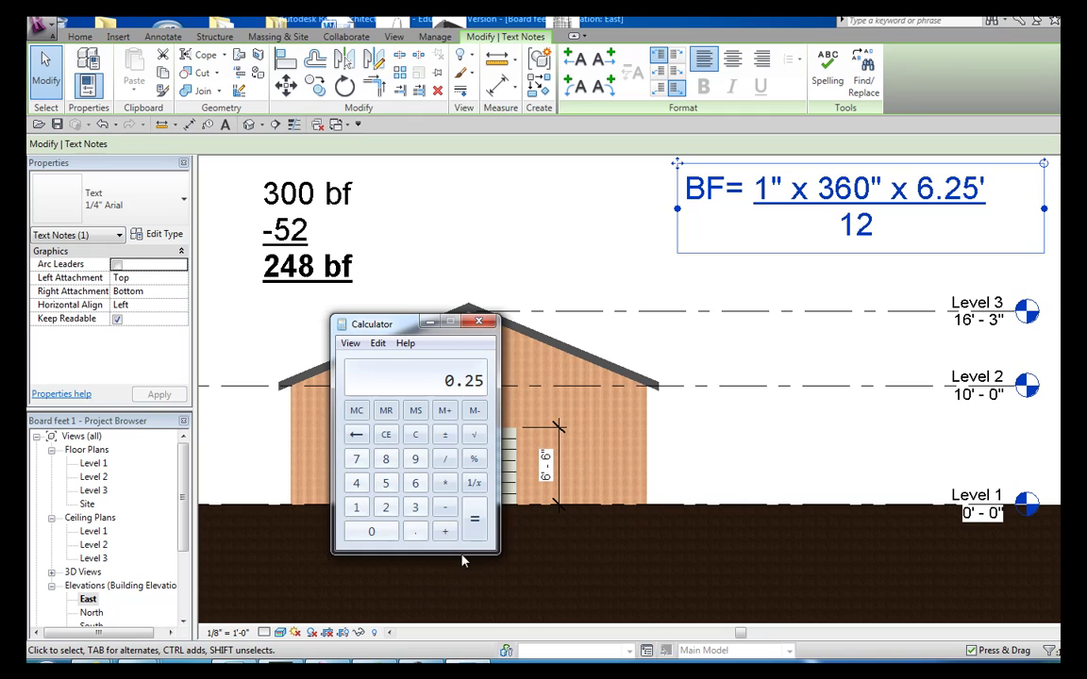
{"action": "left_click", "coordinate": [422, 441]}
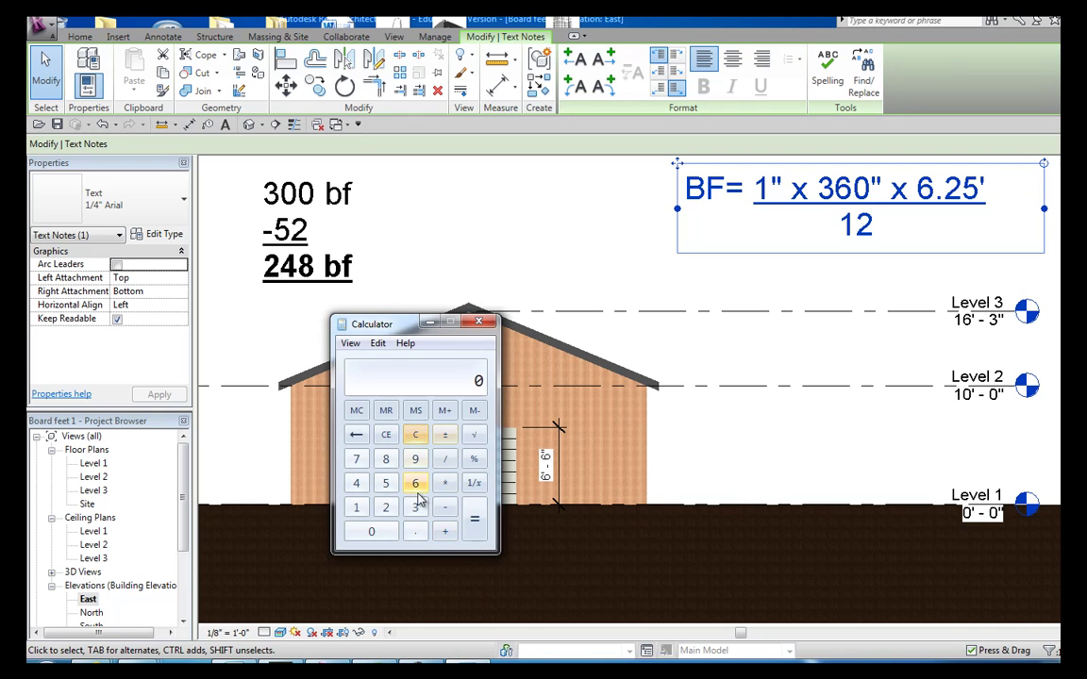
{"action": "left_click", "coordinate": [357, 507]}
{"action": "left_click", "coordinate": [437, 489]}
{"action": "left_click", "coordinate": [415, 507]}
{"action": "left_click", "coordinate": [415, 483]}
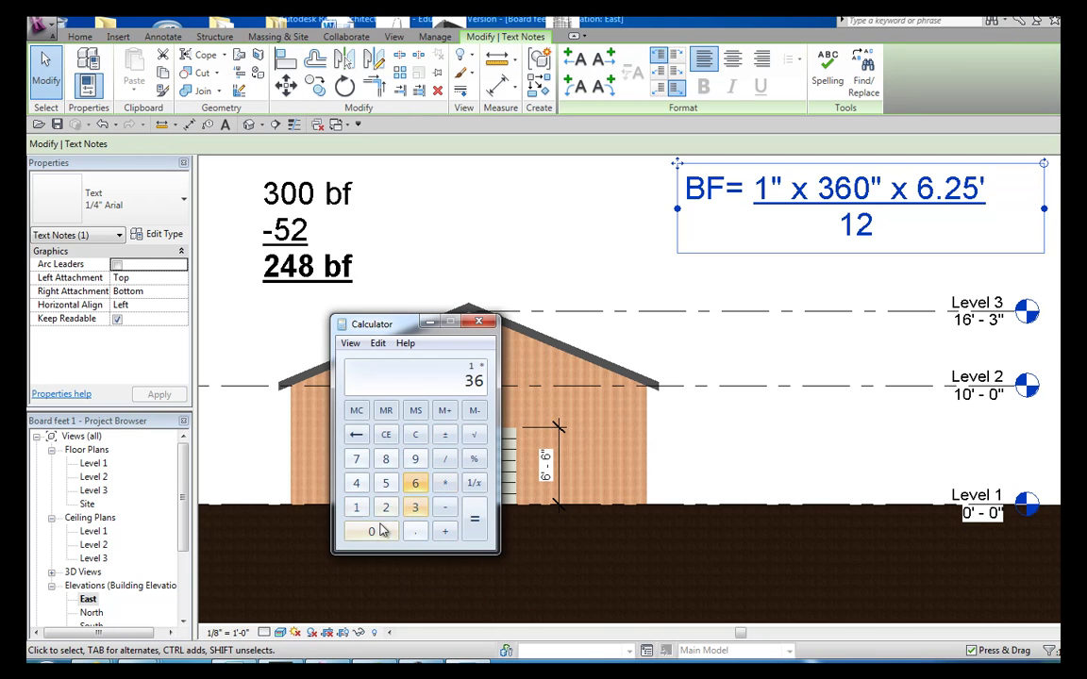
{"action": "left_click", "coordinate": [371, 531]}
{"action": "left_click", "coordinate": [445, 483]}
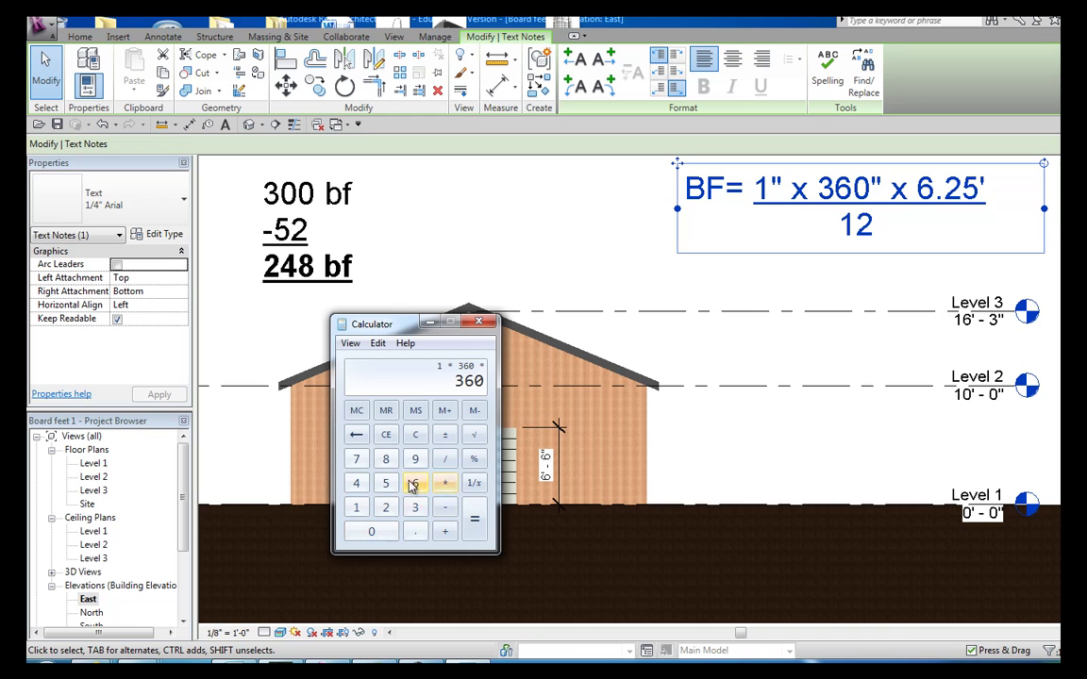
{"action": "left_click", "coordinate": [415, 483]}
{"action": "left_click", "coordinate": [415, 532]}
{"action": "left_click", "coordinate": [386, 508]}
{"action": "left_click", "coordinate": [386, 484]}
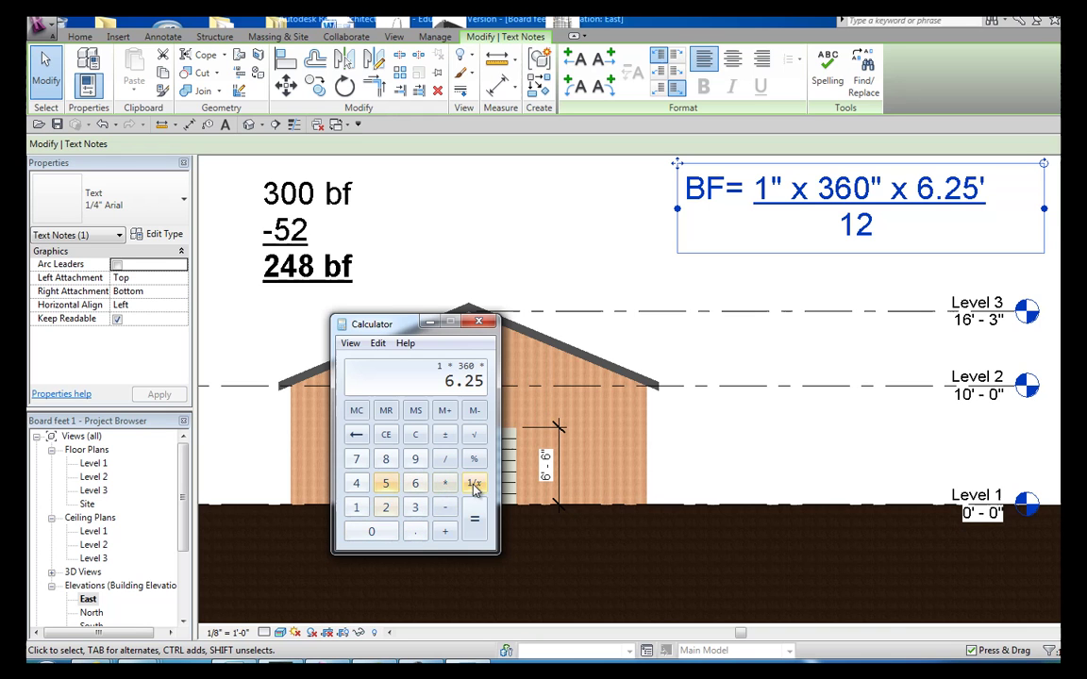
{"action": "left_click", "coordinate": [474, 518]}
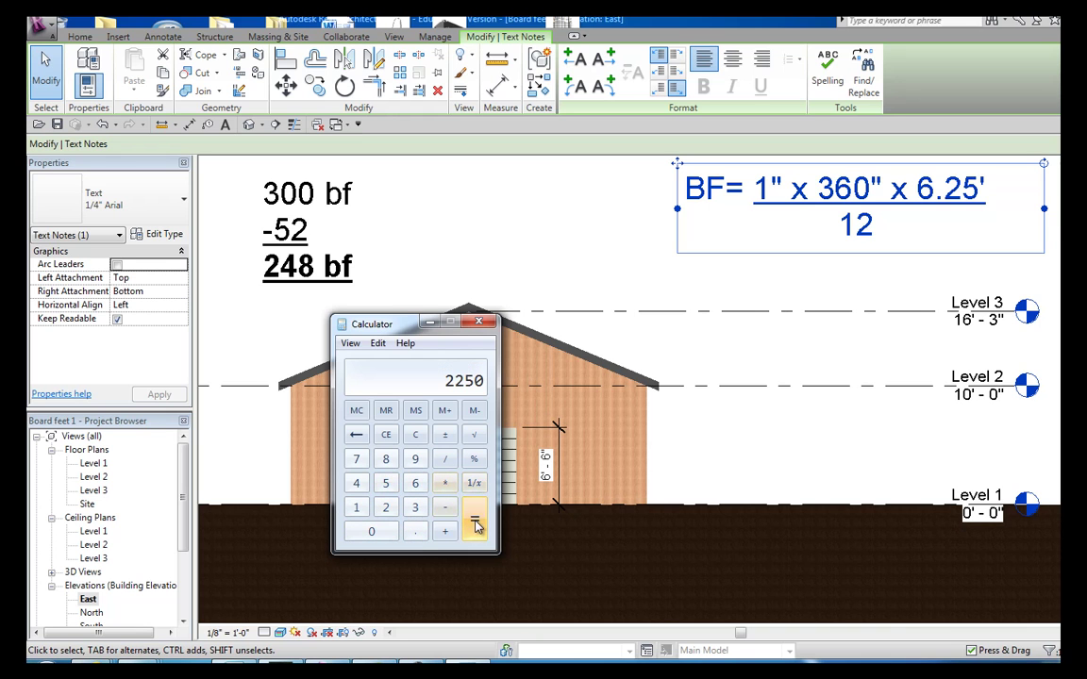
- Divide 2250 by 12 to get 187.5 board feet, then move Calculator off the barn
{"action": "left_click", "coordinate": [445, 458]}
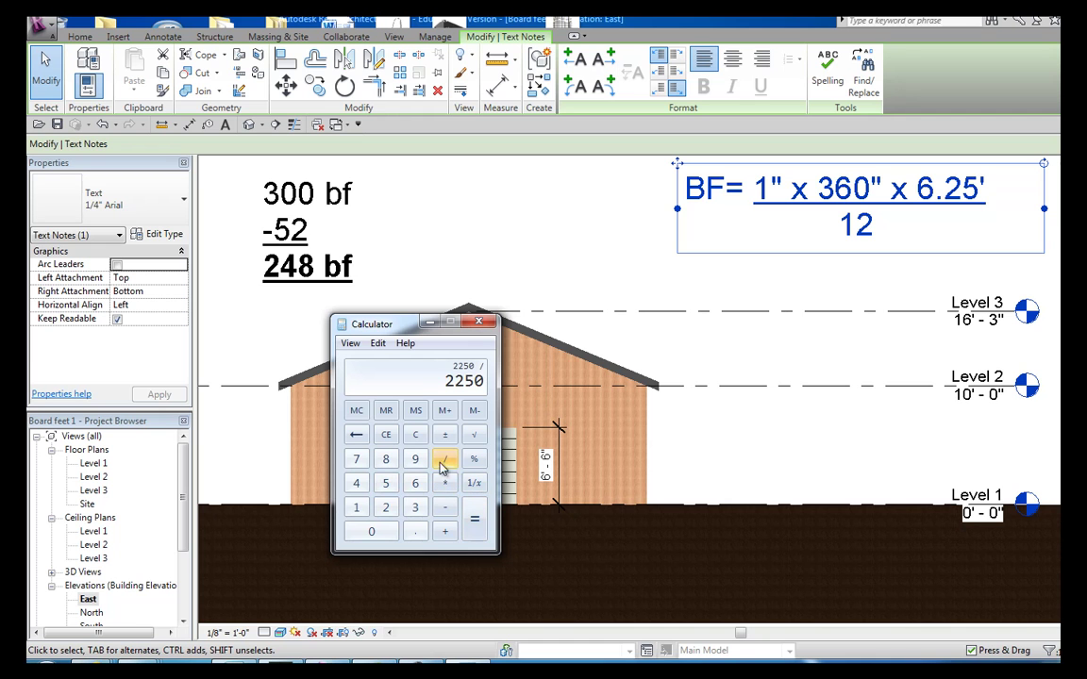
{"action": "left_click", "coordinate": [358, 507]}
{"action": "left_click", "coordinate": [389, 508]}
{"action": "left_click", "coordinate": [473, 519]}
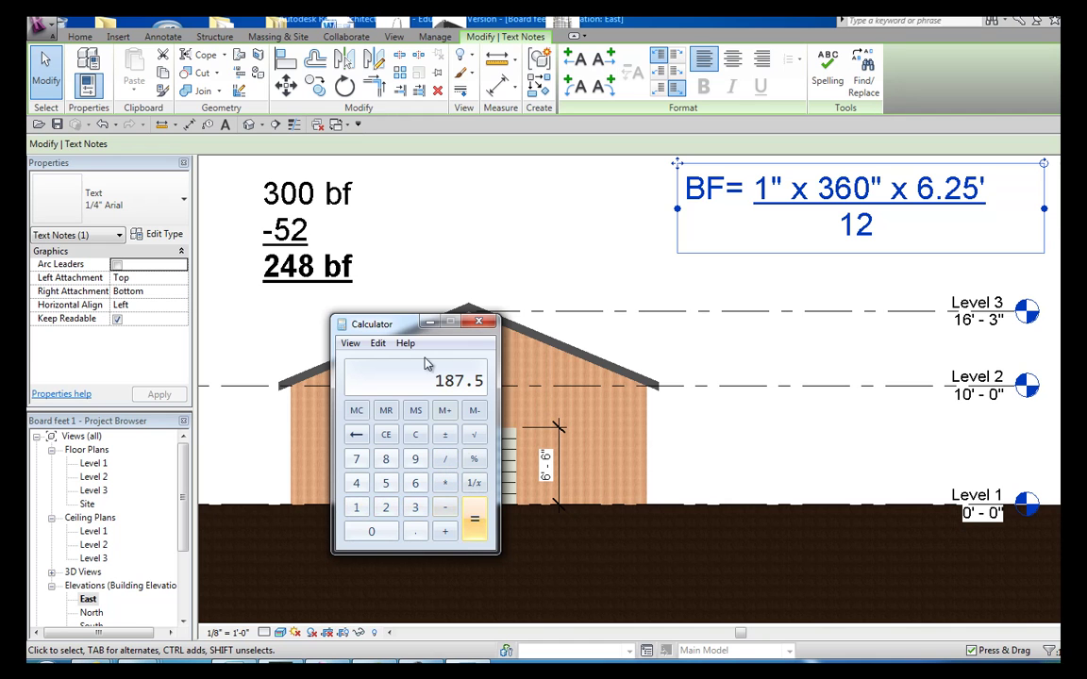
{"action": "left_click_drag", "start_coordinate": [400, 326], "coordinate": [456, 410]}
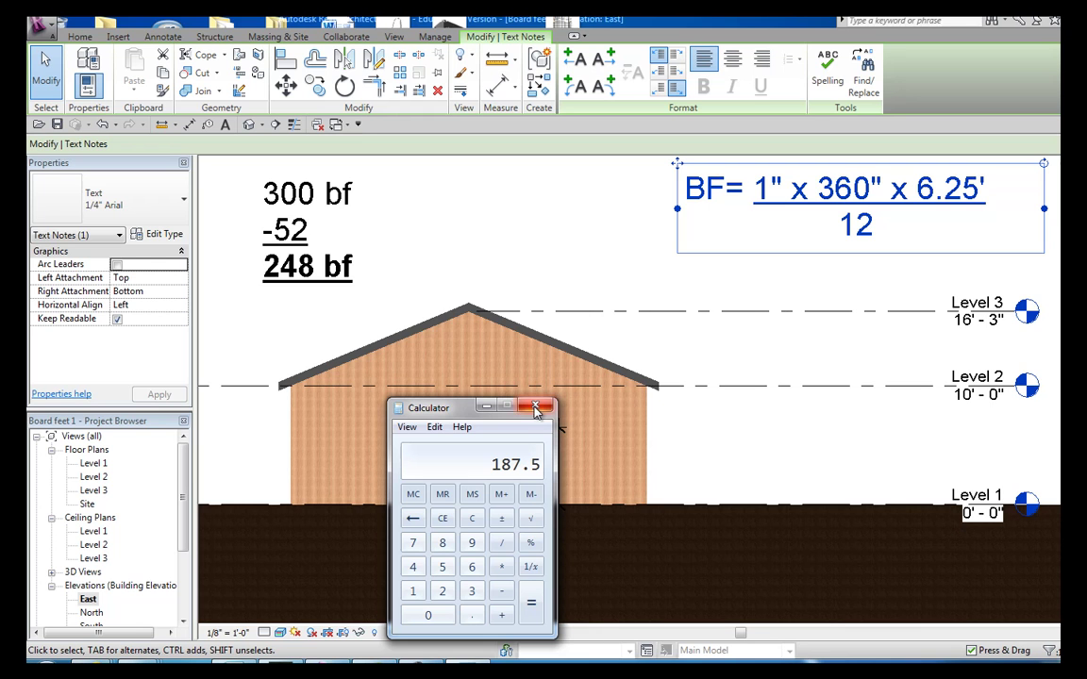
{"action": "left_click_drag", "start_coordinate": [453, 418], "coordinate": [491, 411]}
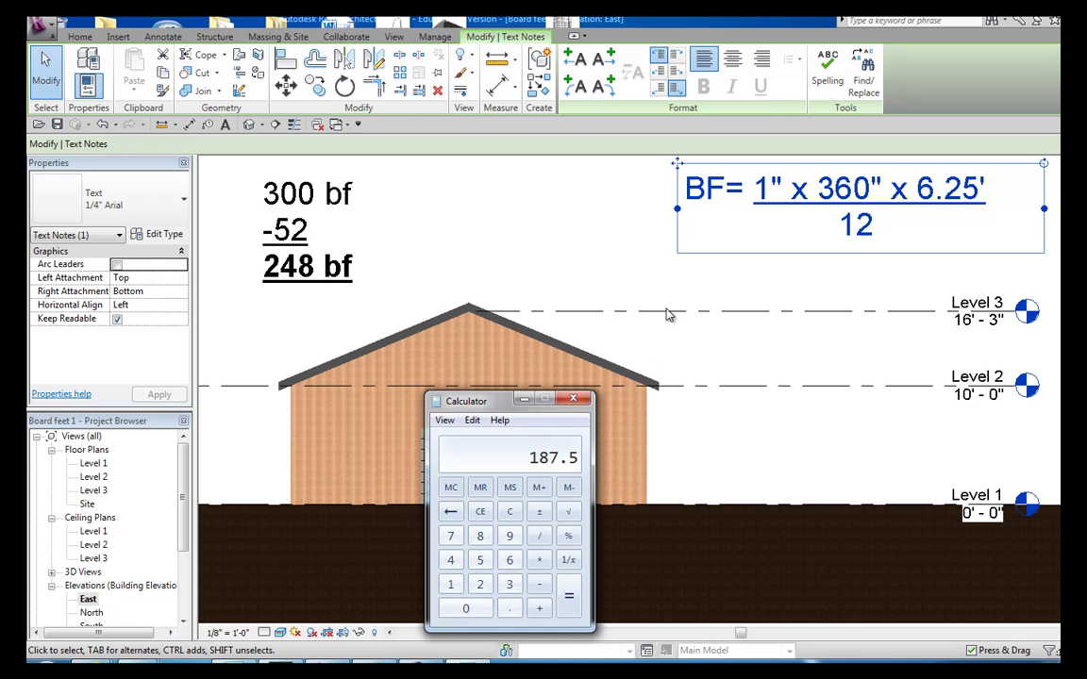
- Minimize Calculator, then pan and zoom out to show the 'Area triangle =1/2 b x h' note above the barn
{"action": "left_click", "coordinate": [524, 398]}
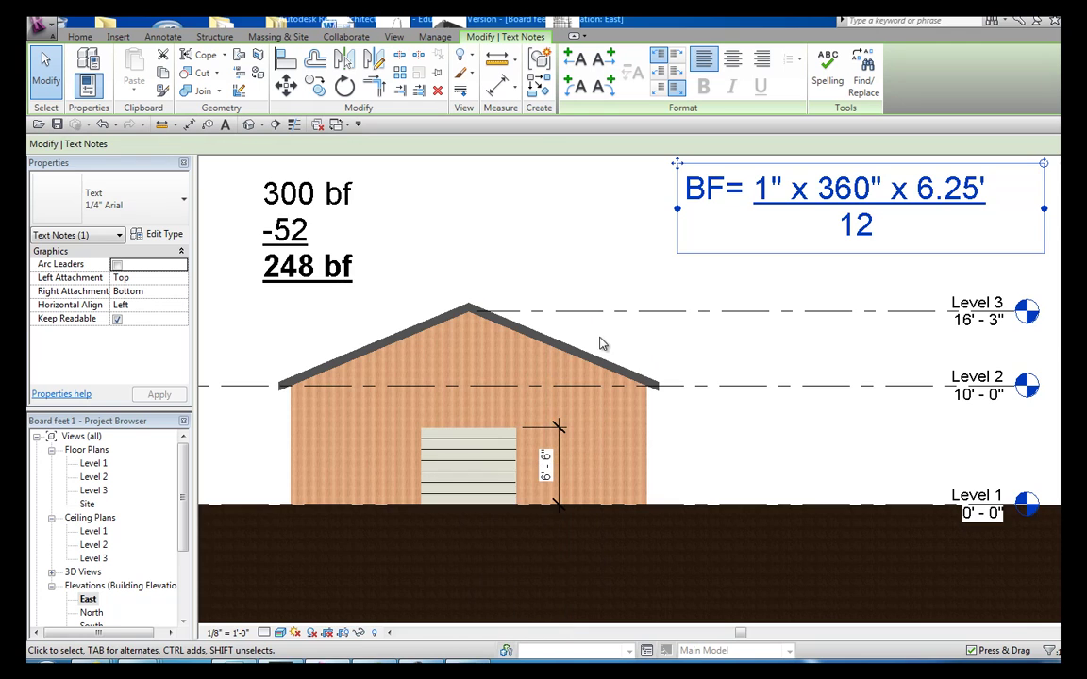
{"action": "left_click_drag", "start_coordinate": [602, 342], "coordinate": [676, 501]}
{"action": "left_click_drag", "start_coordinate": [588, 378], "coordinate": [625, 595]}
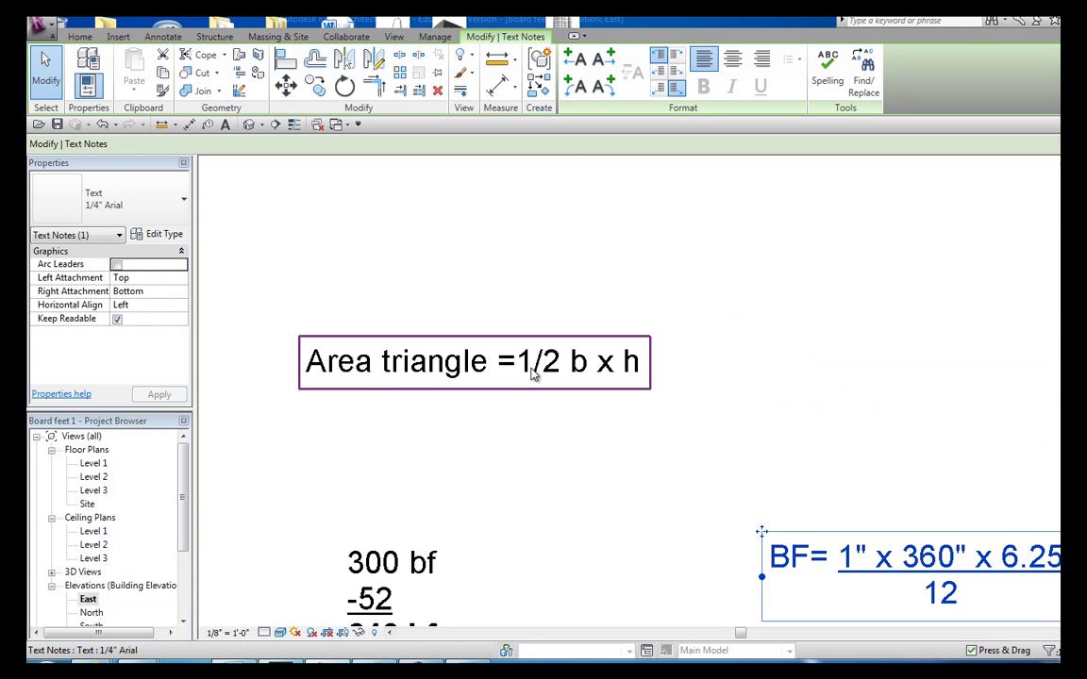
{"action": "scroll", "coordinate": [643, 439], "scroll_direction": "down", "scroll_amount": 1}
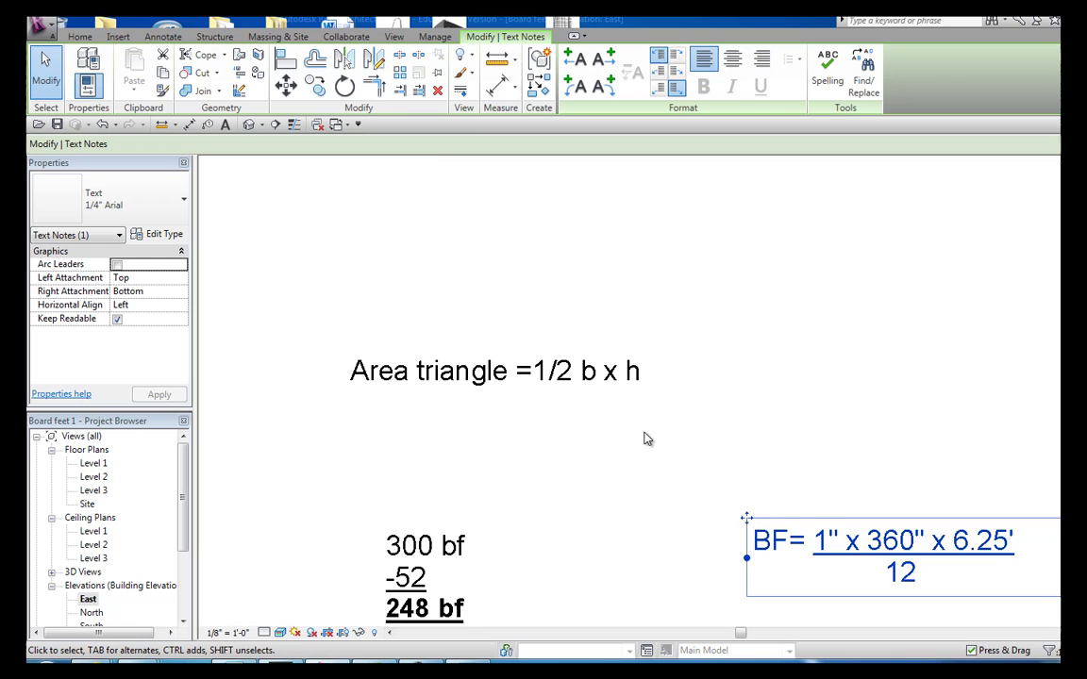
{"action": "scroll", "coordinate": [597, 407], "scroll_direction": "up", "scroll_amount": 1}
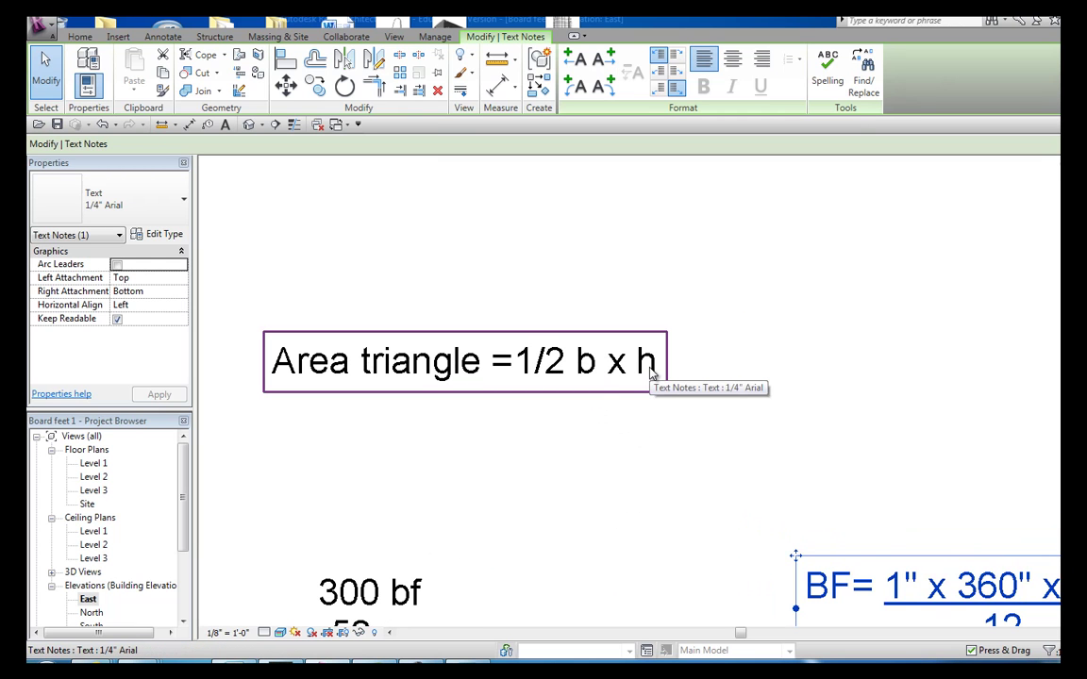
{"action": "scroll", "coordinate": [632, 471], "scroll_direction": "down", "scroll_amount": 2}
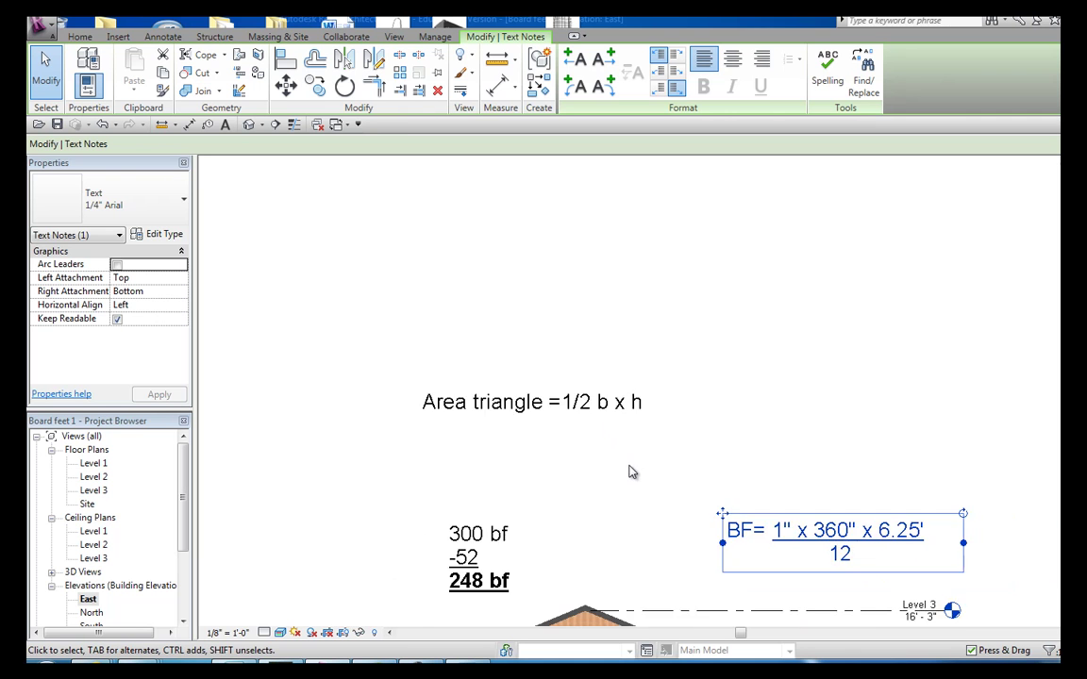
{"action": "scroll", "coordinate": [632, 471], "scroll_direction": "down", "scroll_amount": 2}
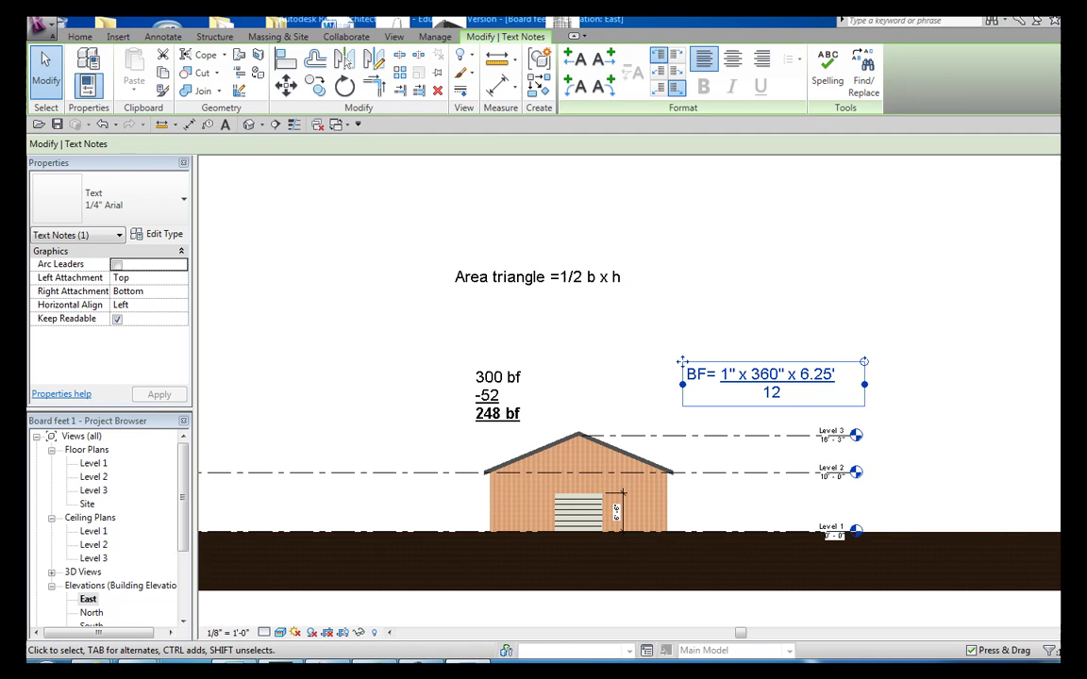
- Divide 187.5 by 2 to get 93.75, then drag Calculator away from the board-feet notes
{"action": "key", "text": "alt+Tab"}
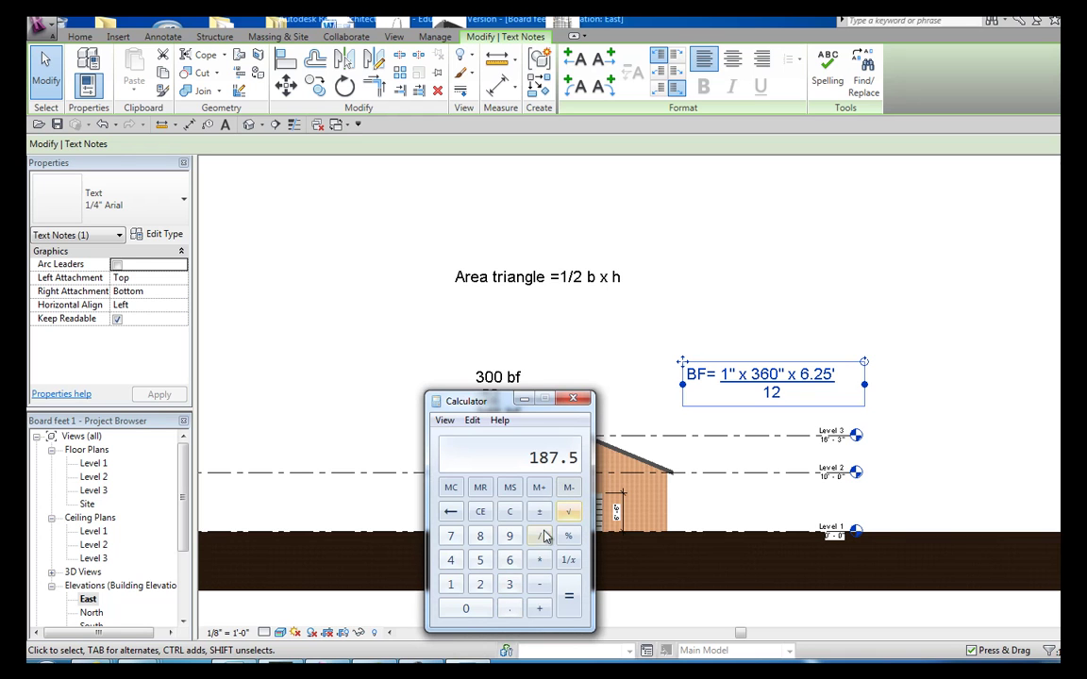
{"action": "left_click", "coordinate": [539, 536]}
{"action": "left_click", "coordinate": [480, 584]}
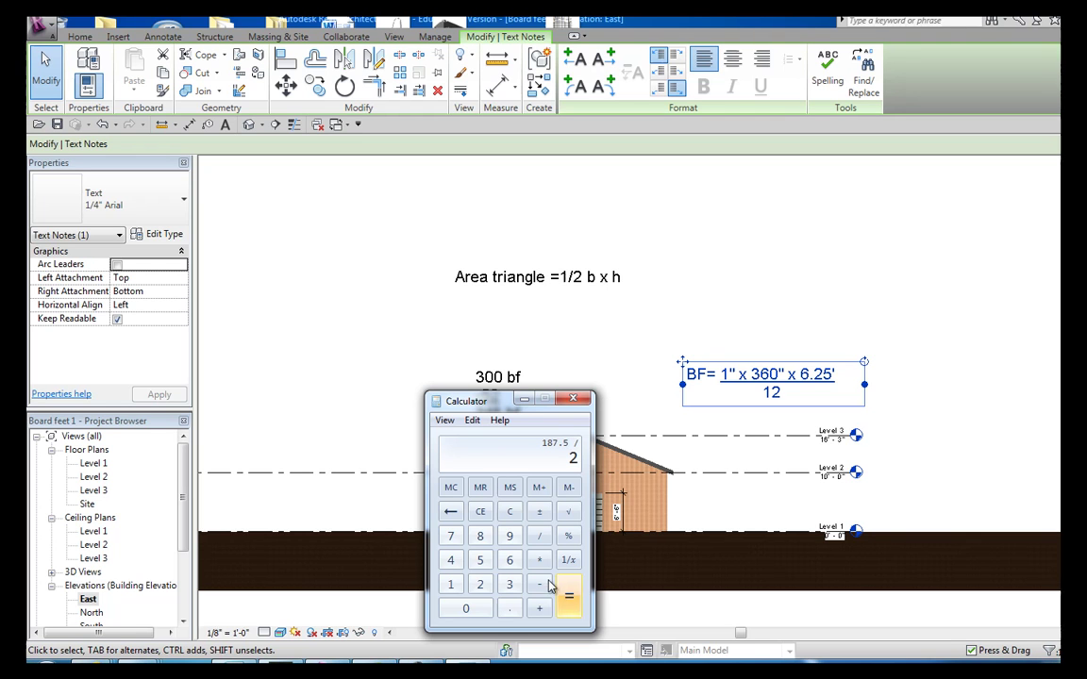
{"action": "left_click", "coordinate": [569, 607]}
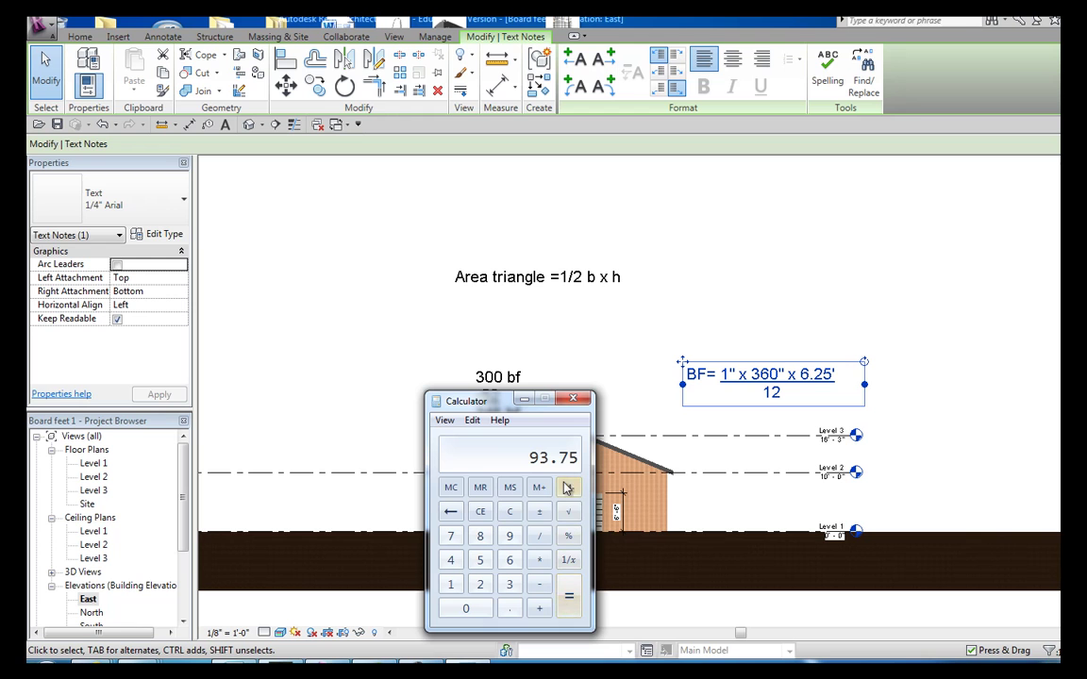
{"action": "left_click_drag", "start_coordinate": [476, 402], "coordinate": [318, 381]}
- Edit the board-feet note and append '+94' after '248 bf'
{"action": "left_click", "coordinate": [500, 424]}
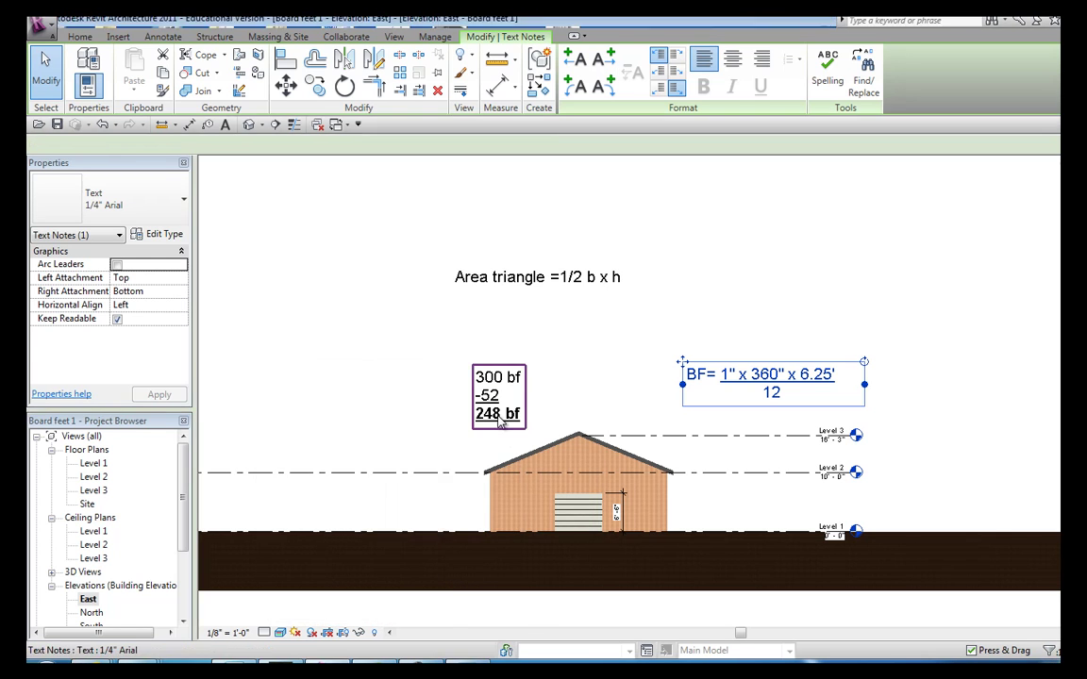
{"action": "left_click", "coordinate": [495, 408]}
{"action": "left_click", "coordinate": [488, 412]}
{"action": "scroll", "coordinate": [513, 353], "scroll_direction": "up", "scroll_amount": 2}
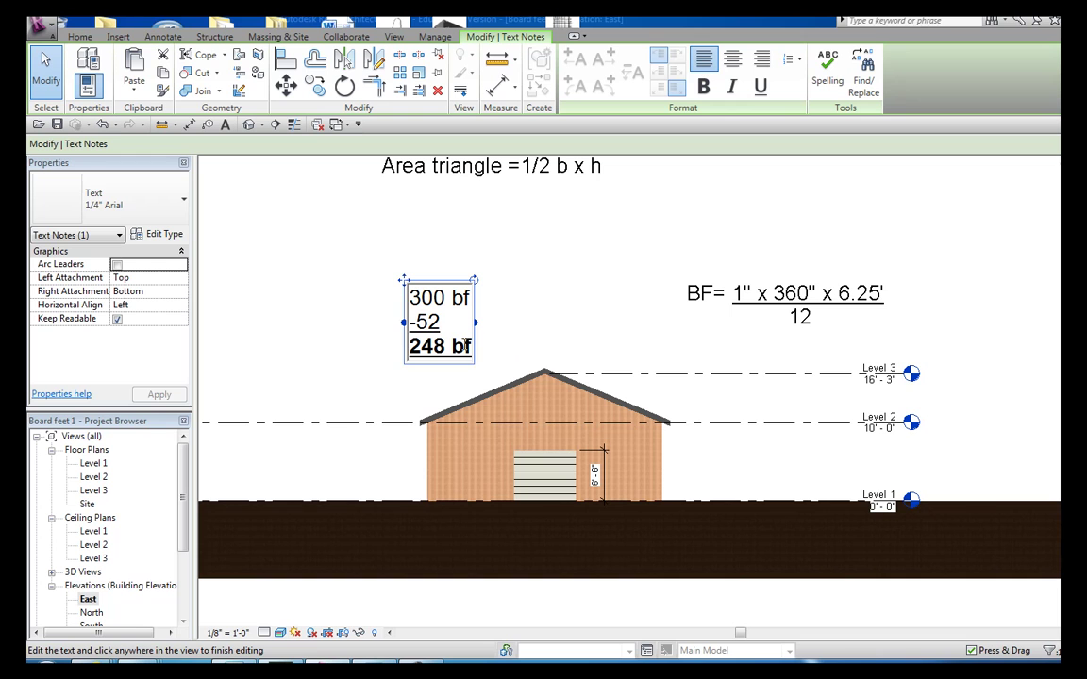
{"action": "left_click", "coordinate": [472, 347]}
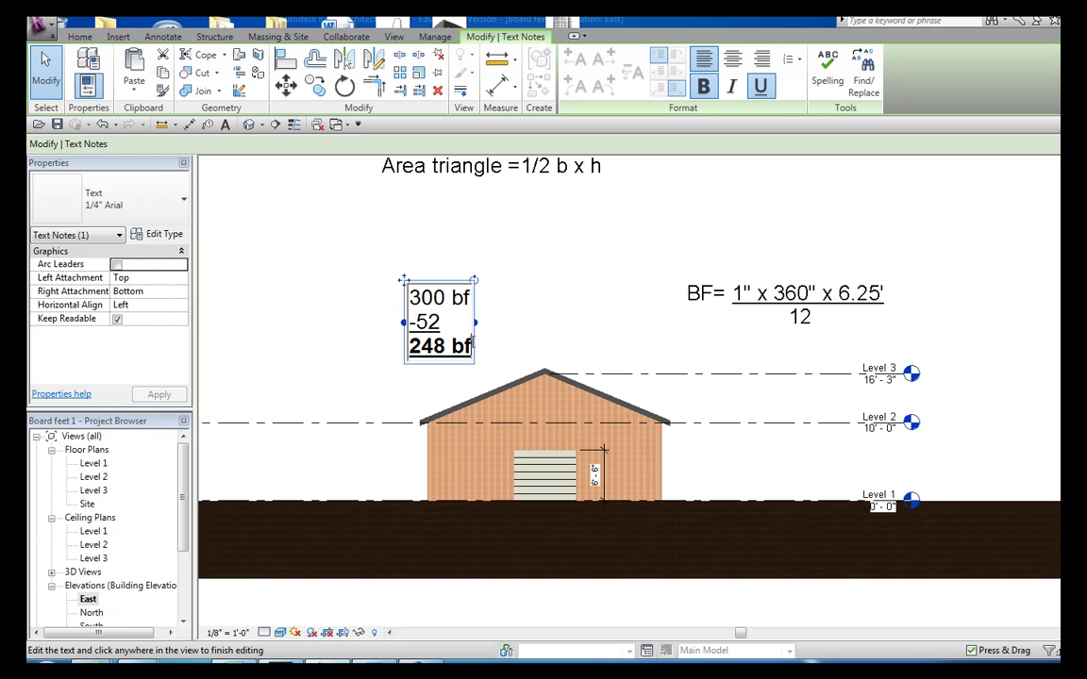
{"action": "type", "text": "="}
{"action": "key", "text": "BackSpace"}
{"action": "type", "text": "+94"}
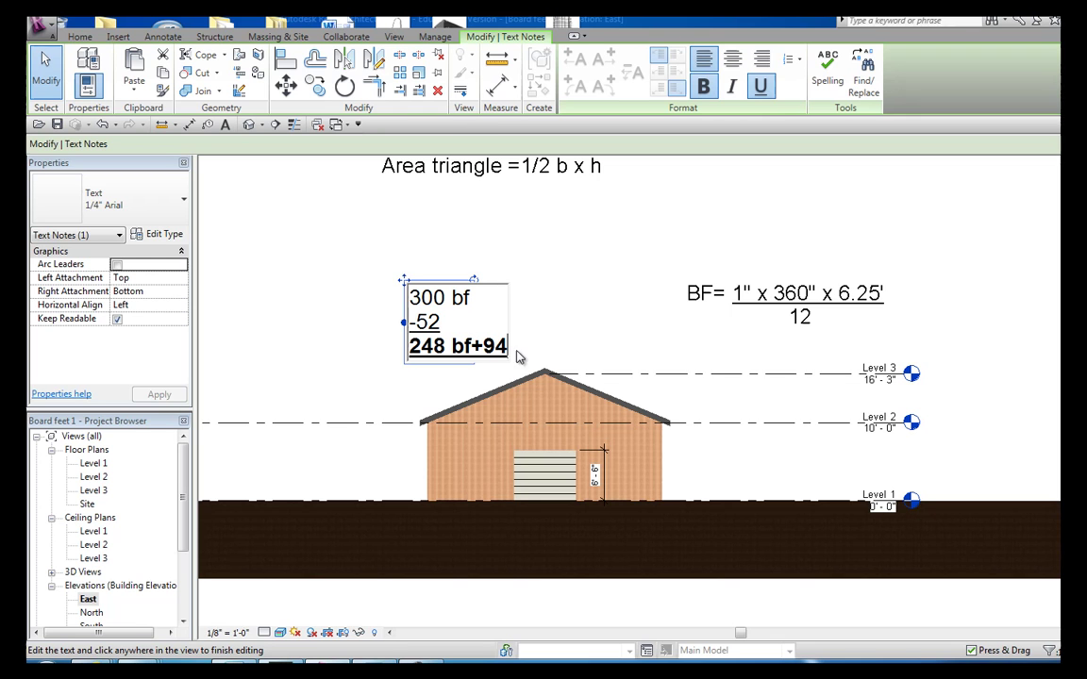
- Check in Calculator that 248 + 94 = 342
{"action": "left_click", "coordinate": [283, 671]}
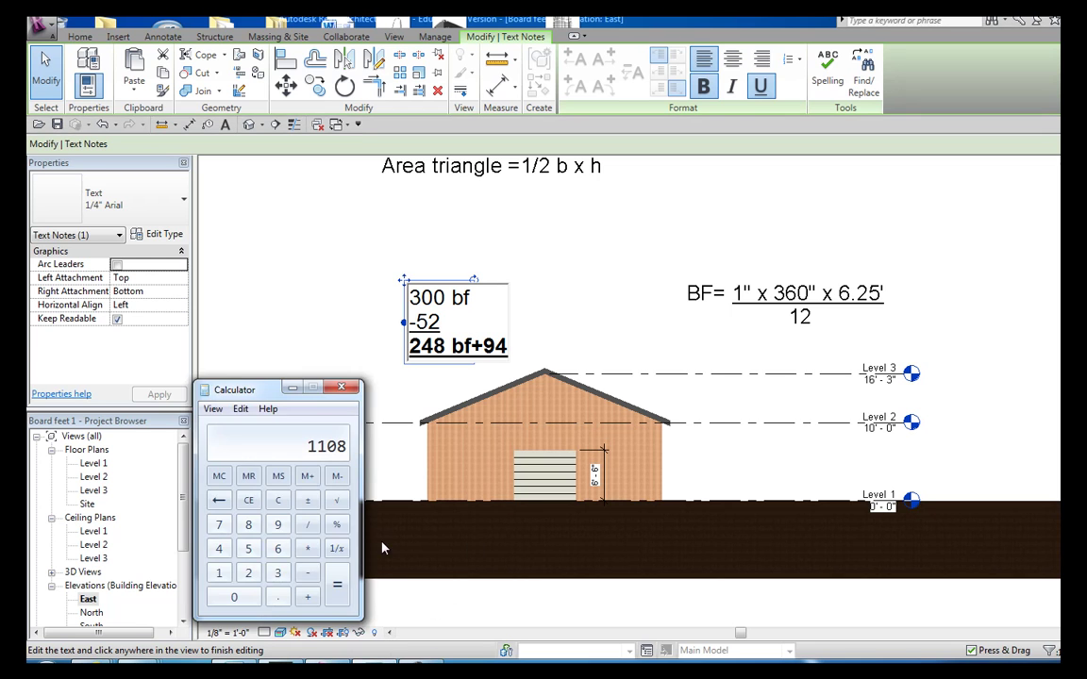
{"action": "left_click", "coordinate": [278, 500]}
{"action": "left_click", "coordinate": [248, 575]}
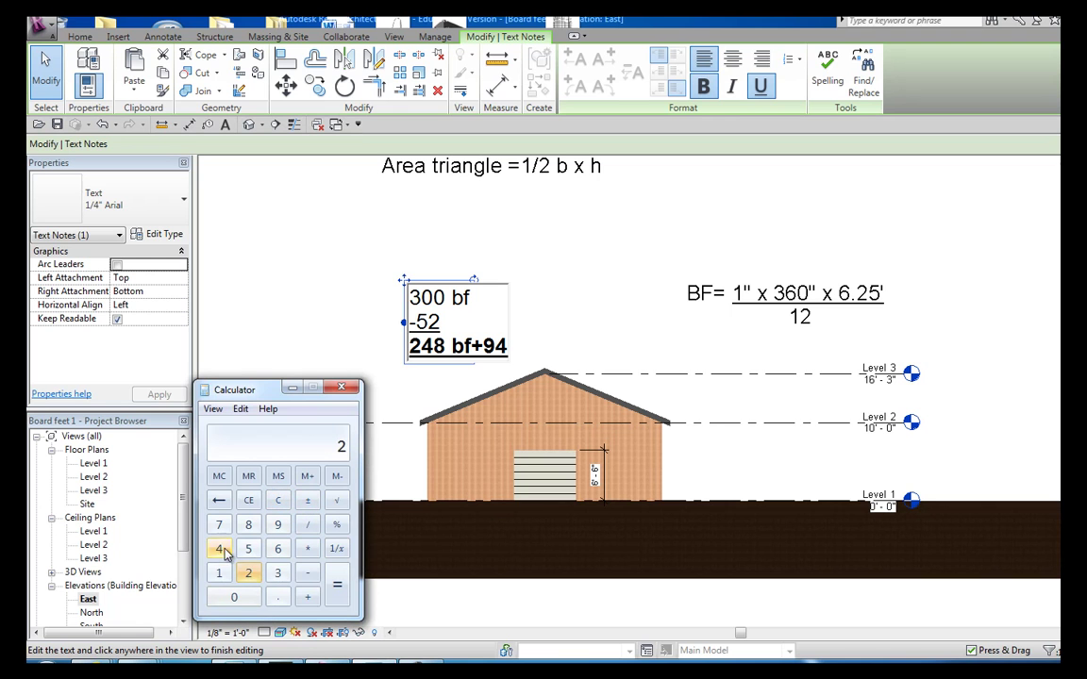
{"action": "left_click", "coordinate": [219, 549]}
{"action": "left_click", "coordinate": [248, 525]}
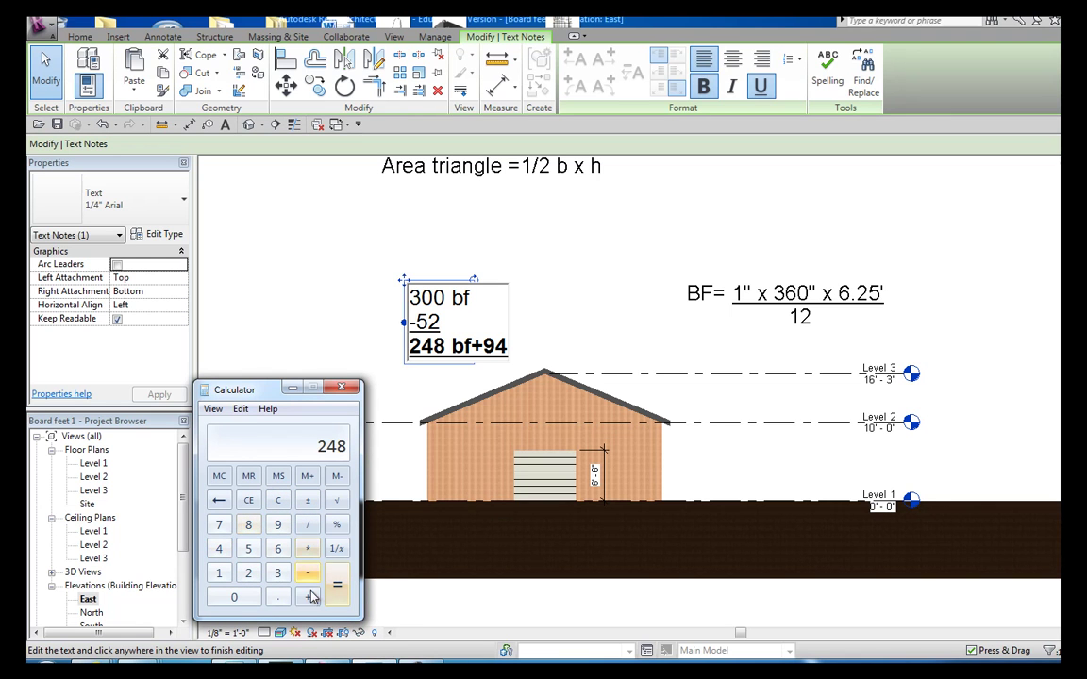
{"action": "left_click", "coordinate": [307, 596]}
{"action": "left_click", "coordinate": [278, 524]}
{"action": "left_click", "coordinate": [223, 554]}
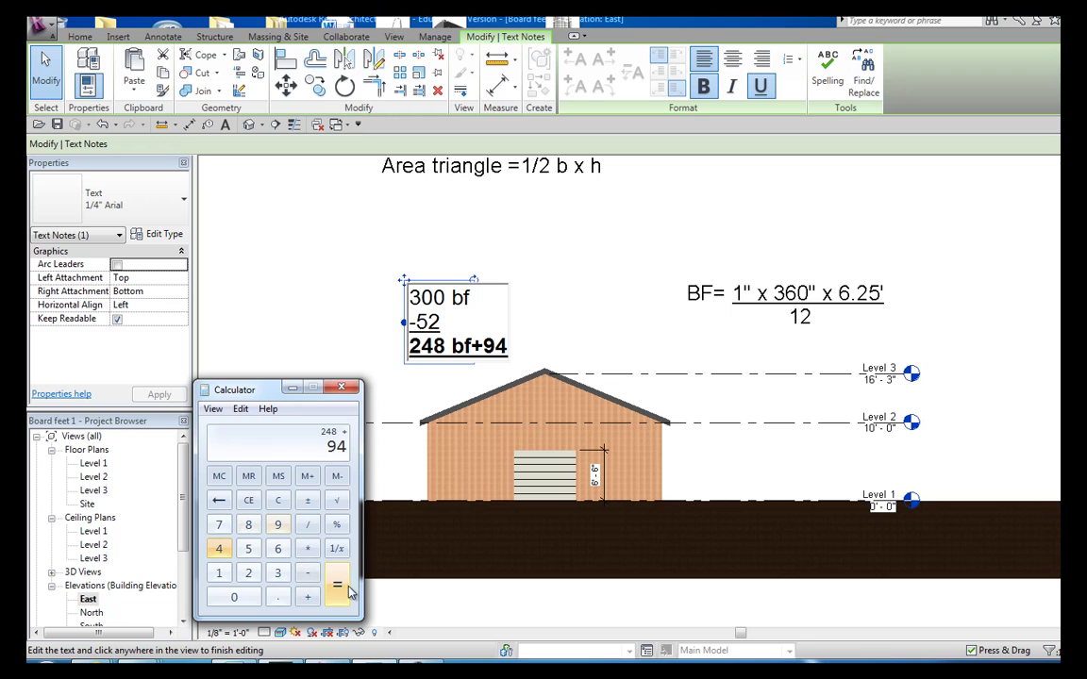
{"action": "left_click", "coordinate": [338, 587]}
- Complete the note line with '=342' and finish the text edit
{"action": "left_click", "coordinate": [506, 348]}
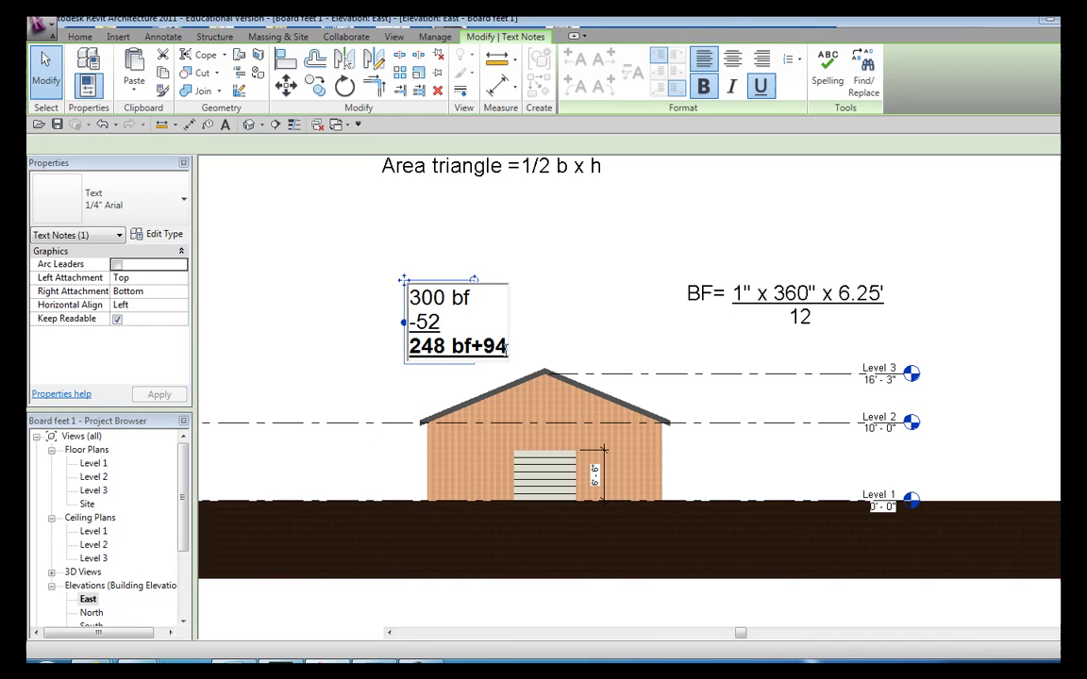
{"action": "type", "text": "="}
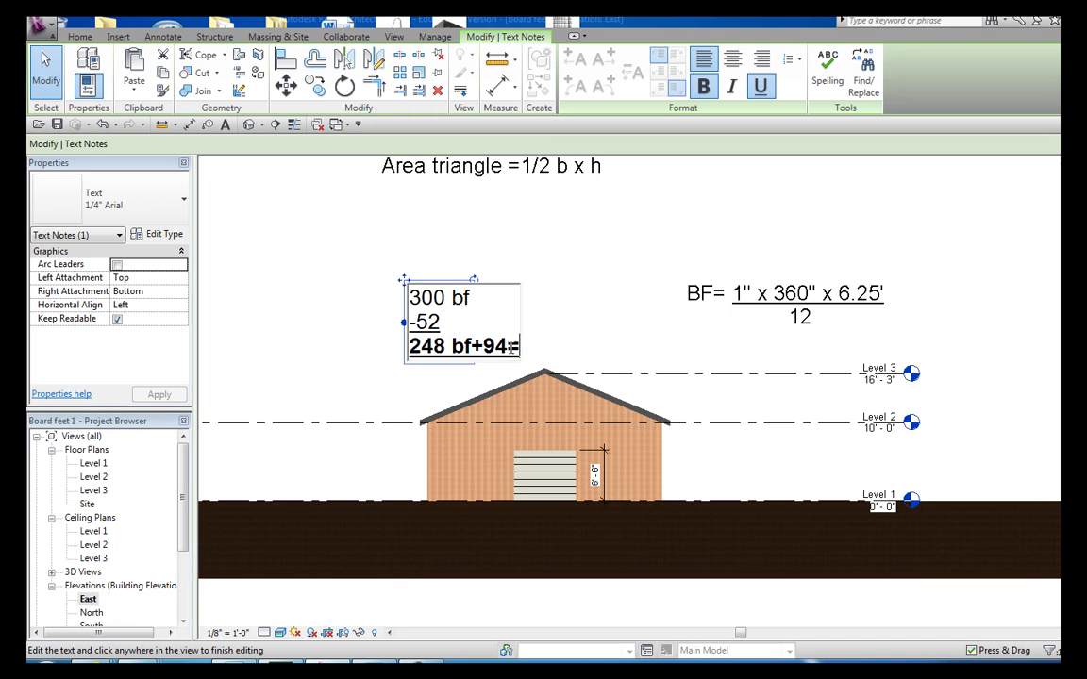
{"action": "type", "text": "342"}
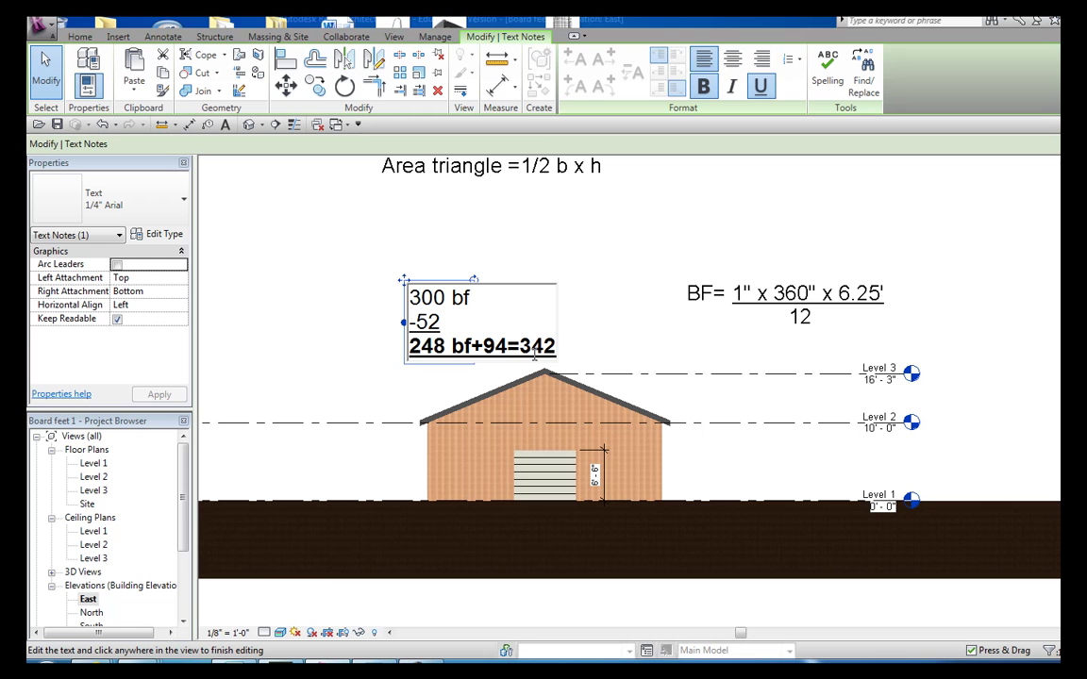
{"action": "left_click", "coordinate": [562, 385]}
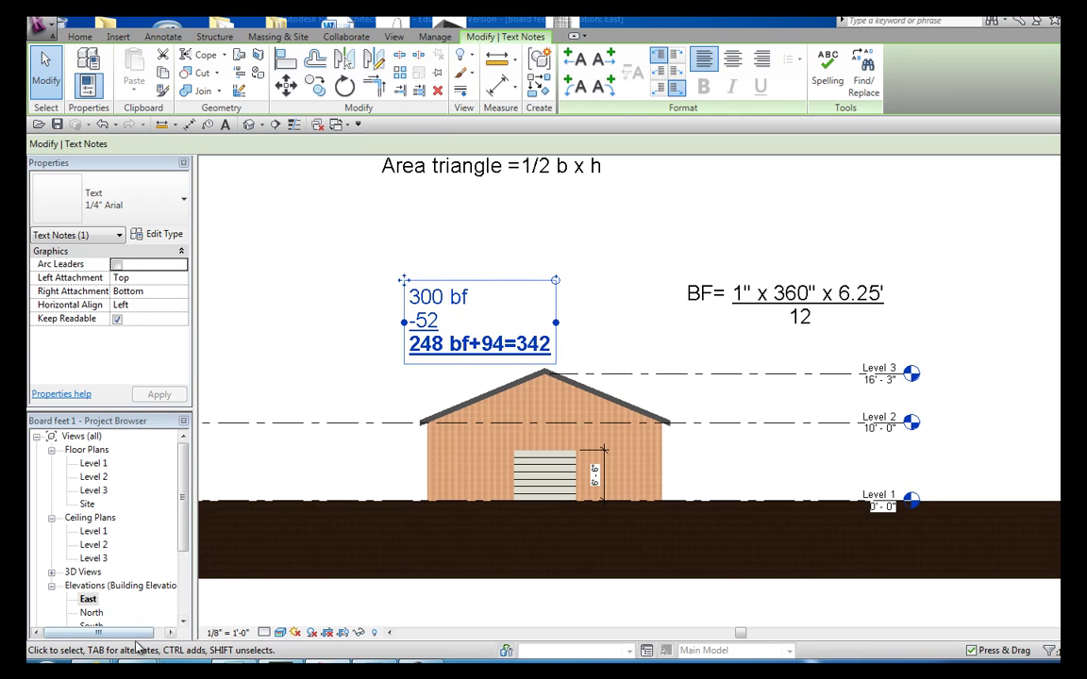
{"action": "left_click", "coordinate": [89, 600]}
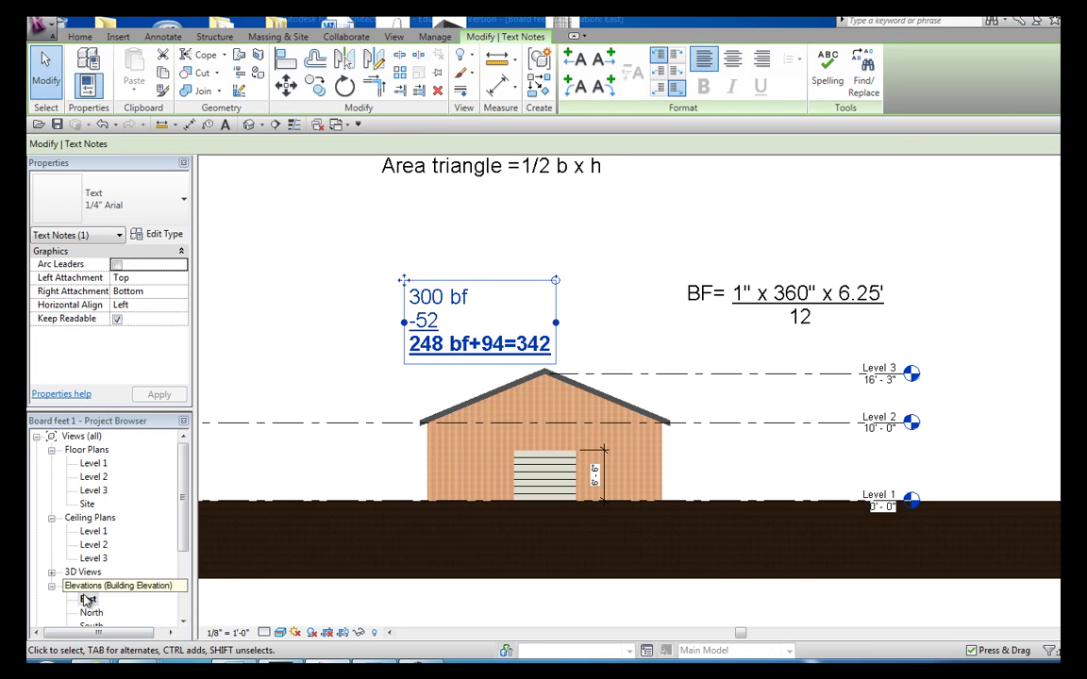
- On the Level 1 plan, delete the right-hand 154 note and change the left one to 342
{"action": "double_click", "coordinate": [93, 463]}
{"action": "left_click", "coordinate": [519, 308]}
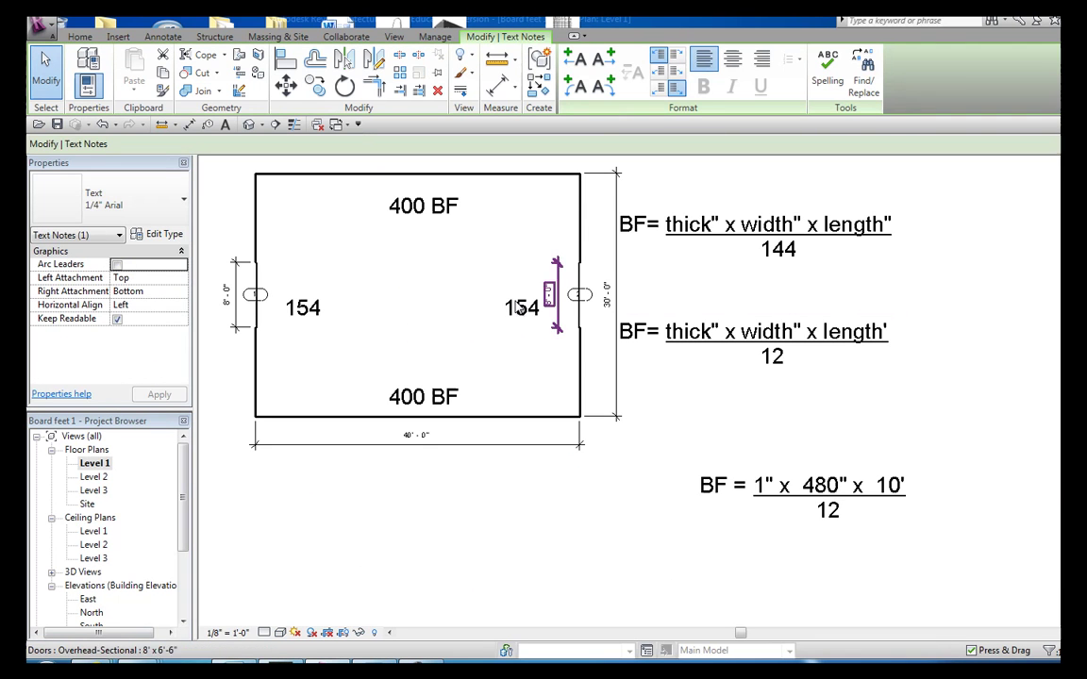
{"action": "key", "text": "Delete"}
{"action": "double_click", "coordinate": [303, 308]}
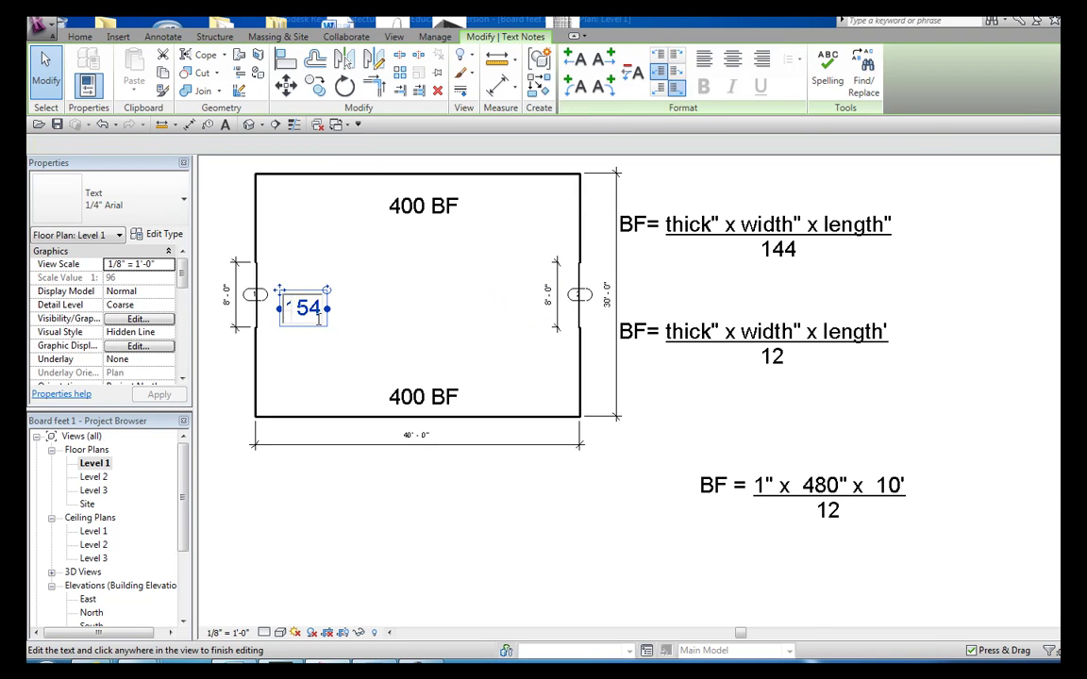
{"action": "double_click", "coordinate": [320, 310]}
{"action": "type", "text": "342"}
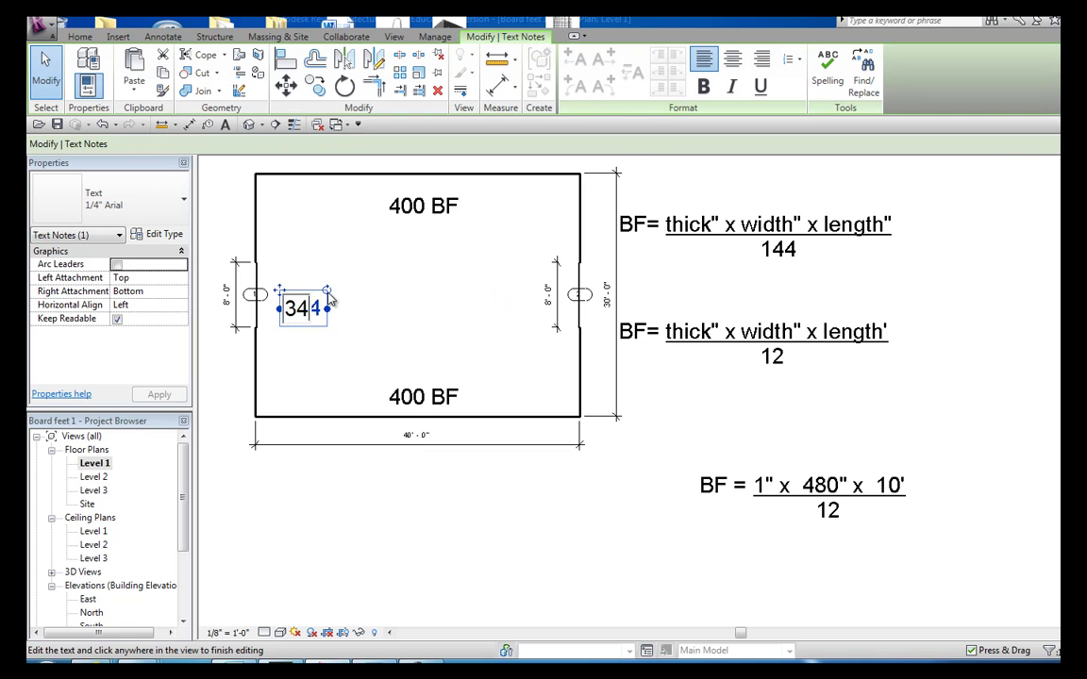
{"action": "left_click", "coordinate": [436, 313]}
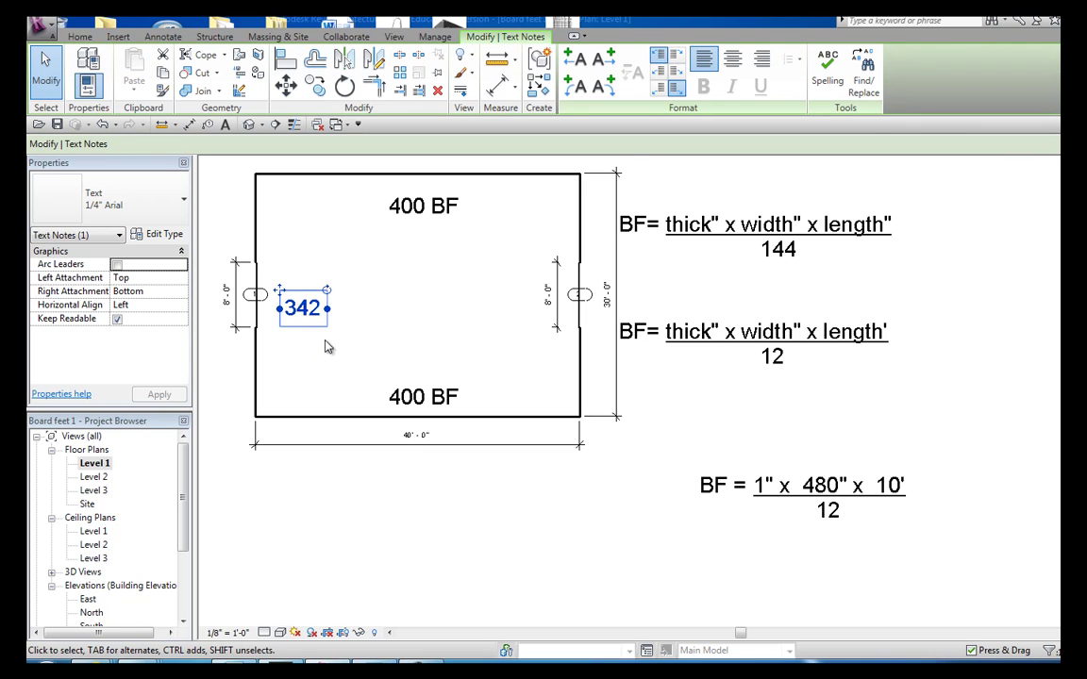
- Add 'BF' to the note and widen it so '342 BF' fits on one line
{"action": "left_click", "coordinate": [321, 309]}
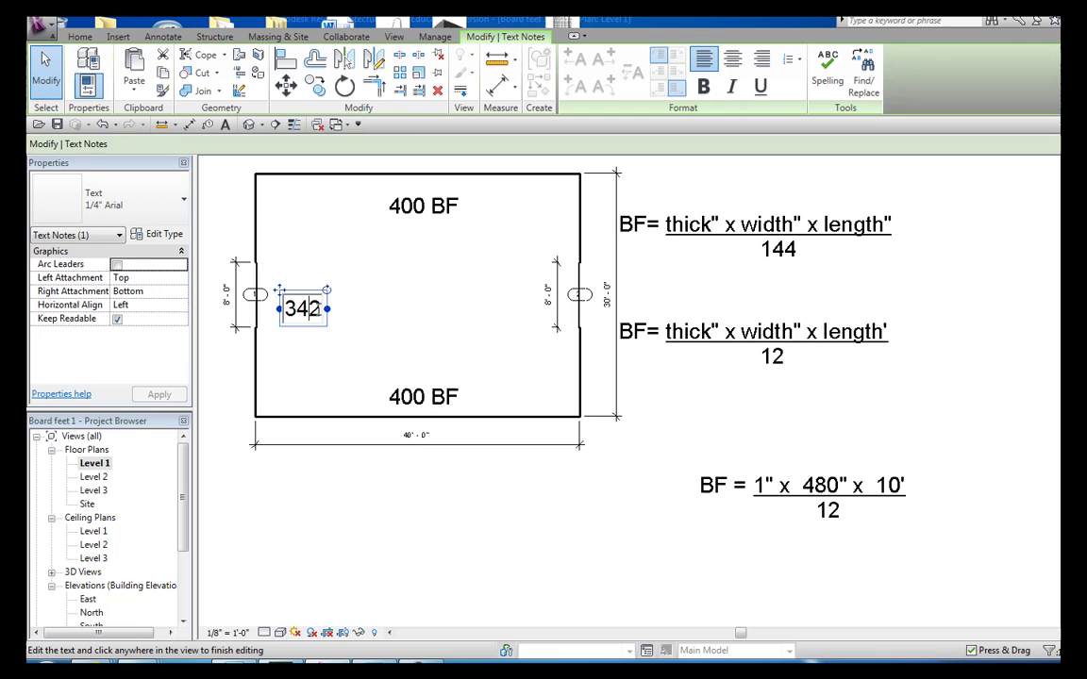
{"action": "type", "text": "BF"}
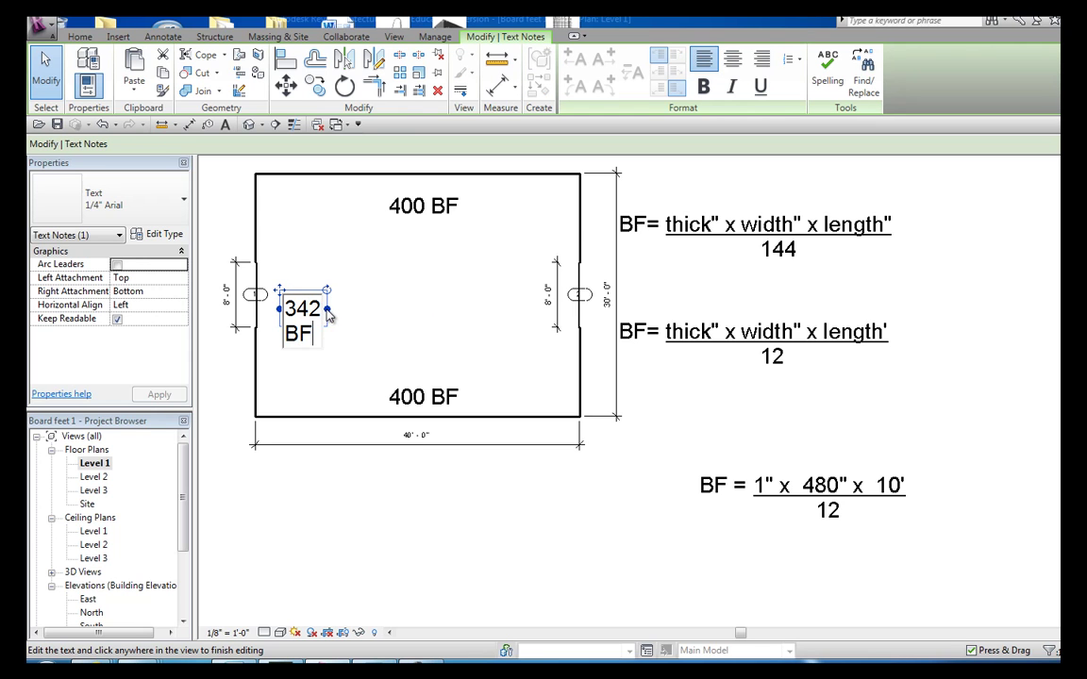
{"action": "left_click", "coordinate": [368, 315]}
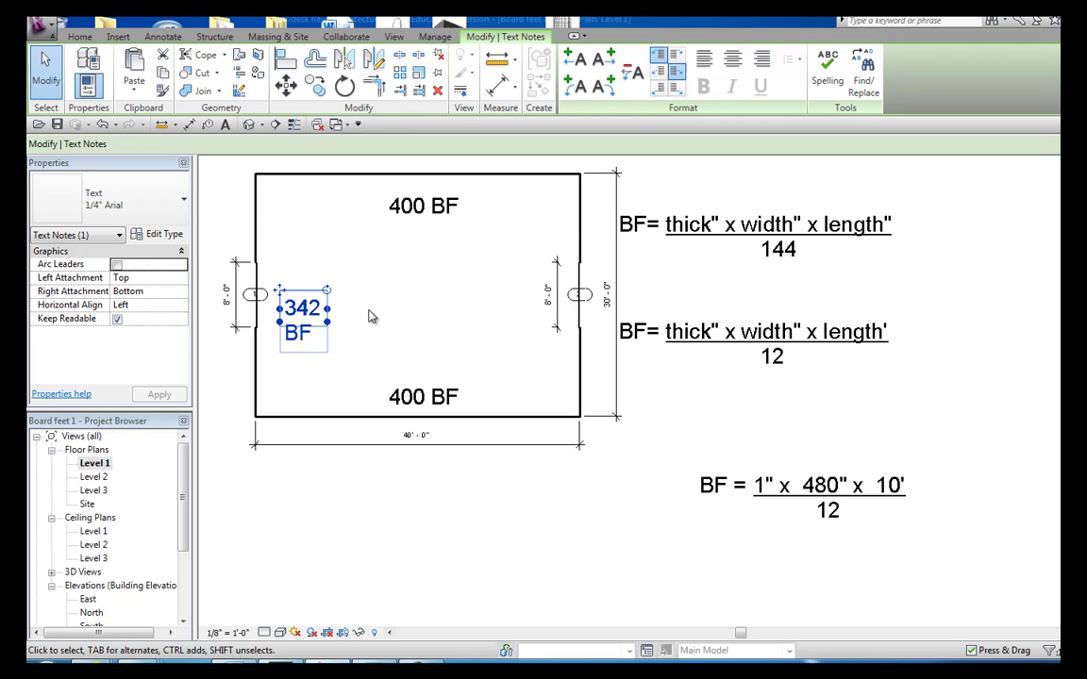
{"action": "left_click_drag", "start_coordinate": [352, 315], "coordinate": [370, 327]}
{"action": "left_click", "coordinate": [370, 326]}
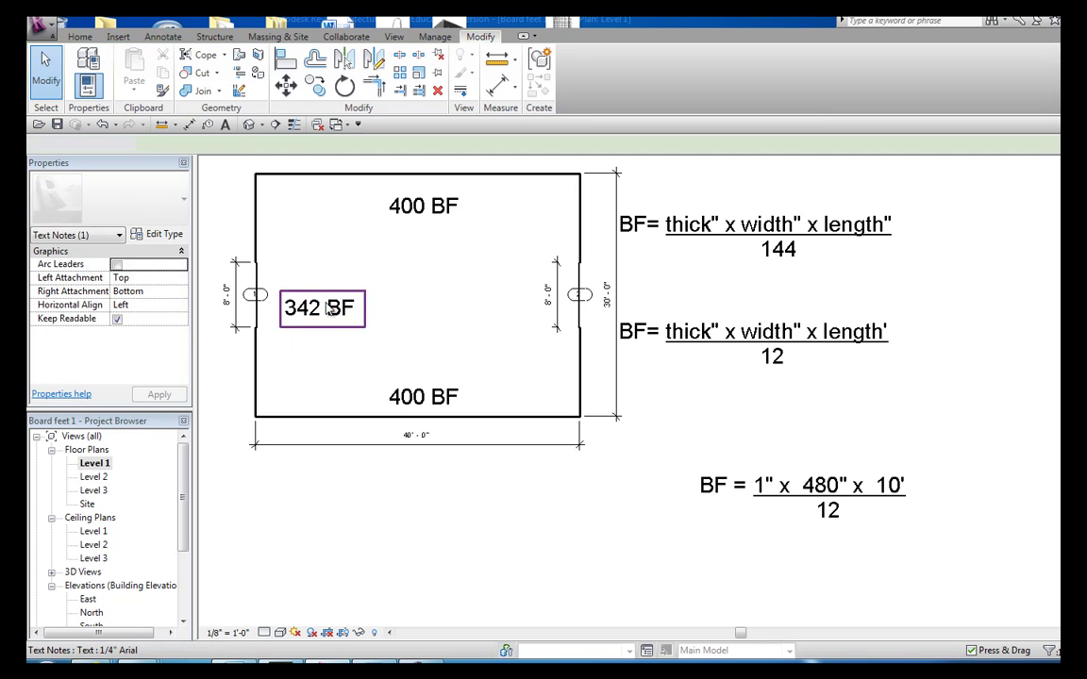
- Copy the 342 BF note to the right-hand wall
{"action": "left_click", "coordinate": [346, 325]}
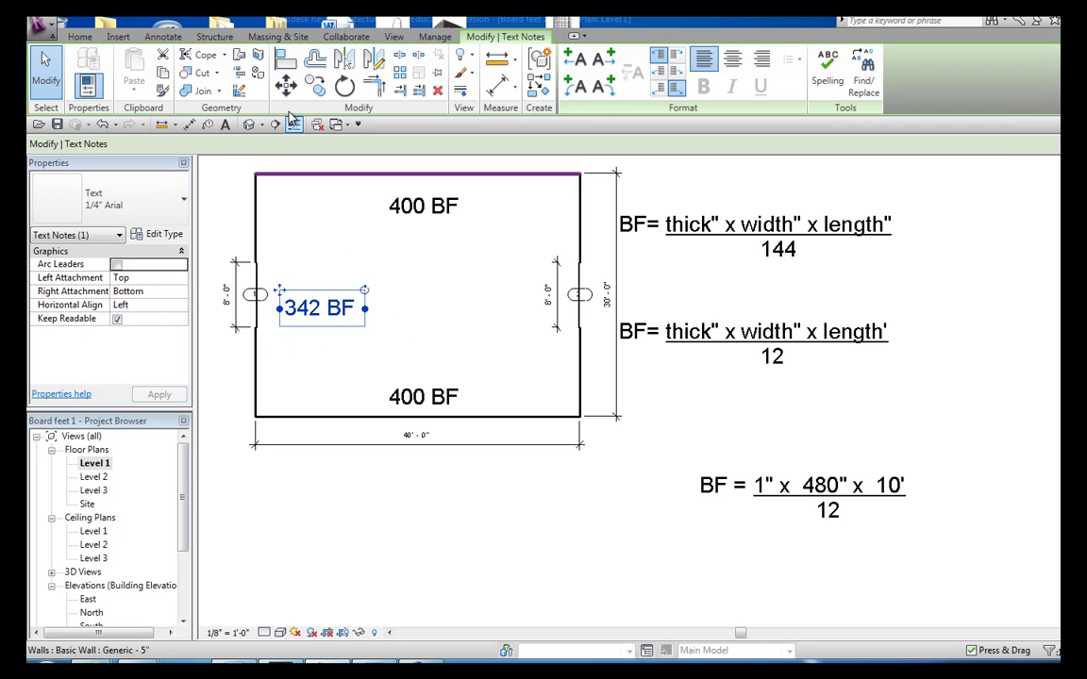
{"action": "left_click", "coordinate": [315, 85]}
{"action": "left_click", "coordinate": [322, 307]}
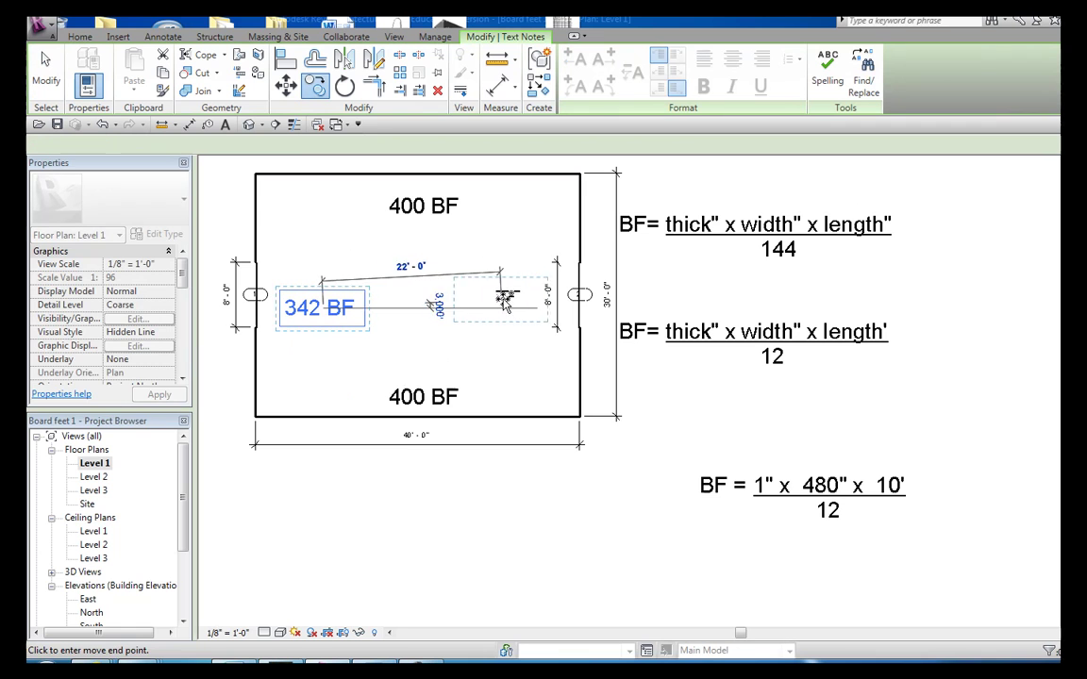
{"action": "left_click", "coordinate": [501, 292]}
{"action": "key", "text": "Escape"}
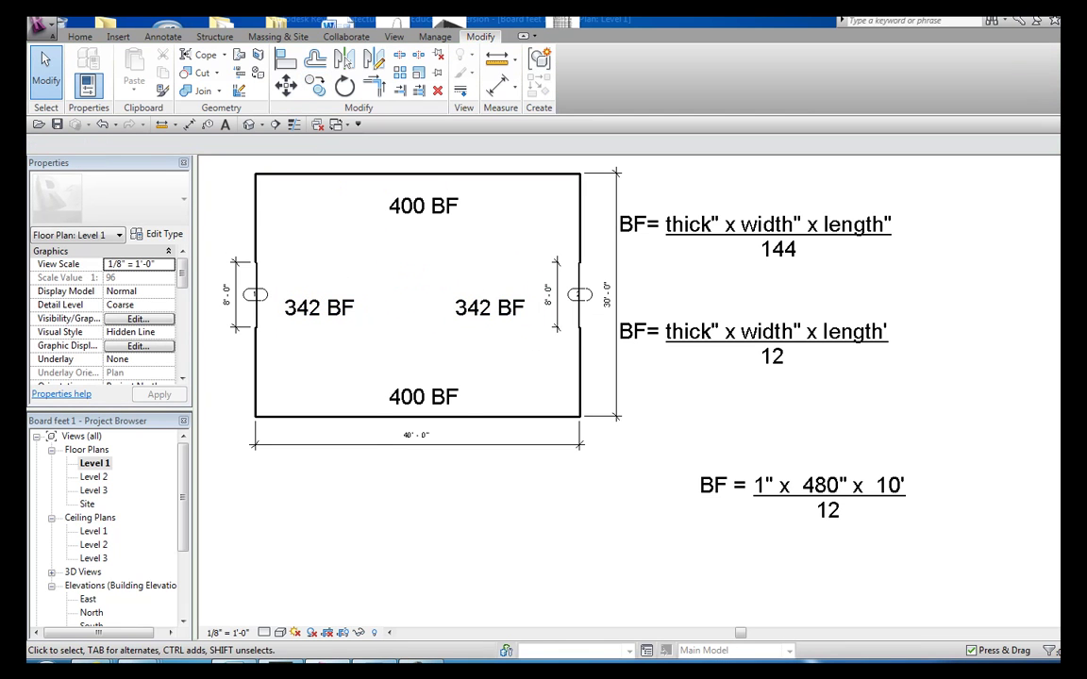
{"action": "key", "text": "alt+Tab"}
- Compute 342 × 2 = 684, then add 800 for a house total of 1484
{"action": "left_click", "coordinate": [307, 548]}
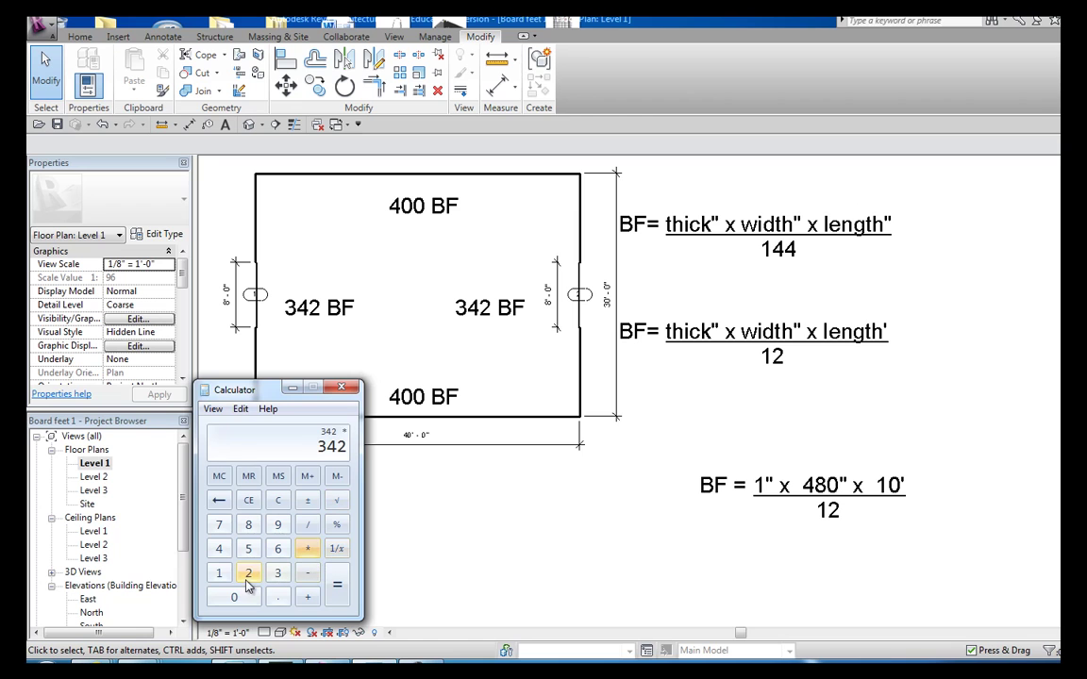
{"action": "left_click", "coordinate": [248, 576]}
{"action": "left_click", "coordinate": [337, 585]}
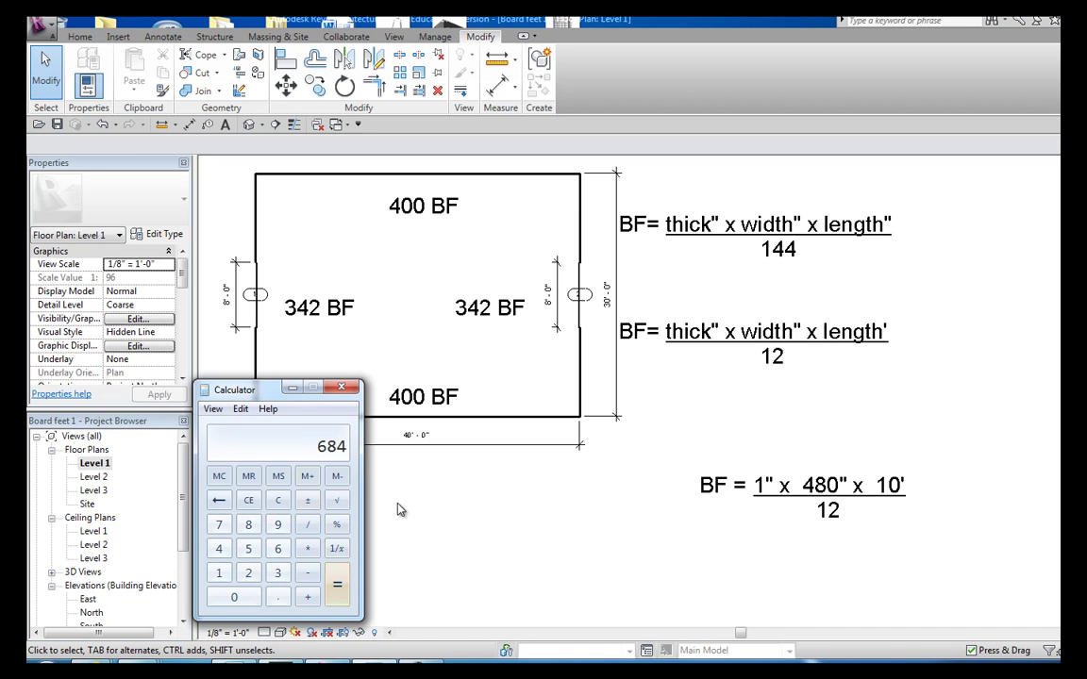
{"action": "left_click", "coordinate": [309, 595]}
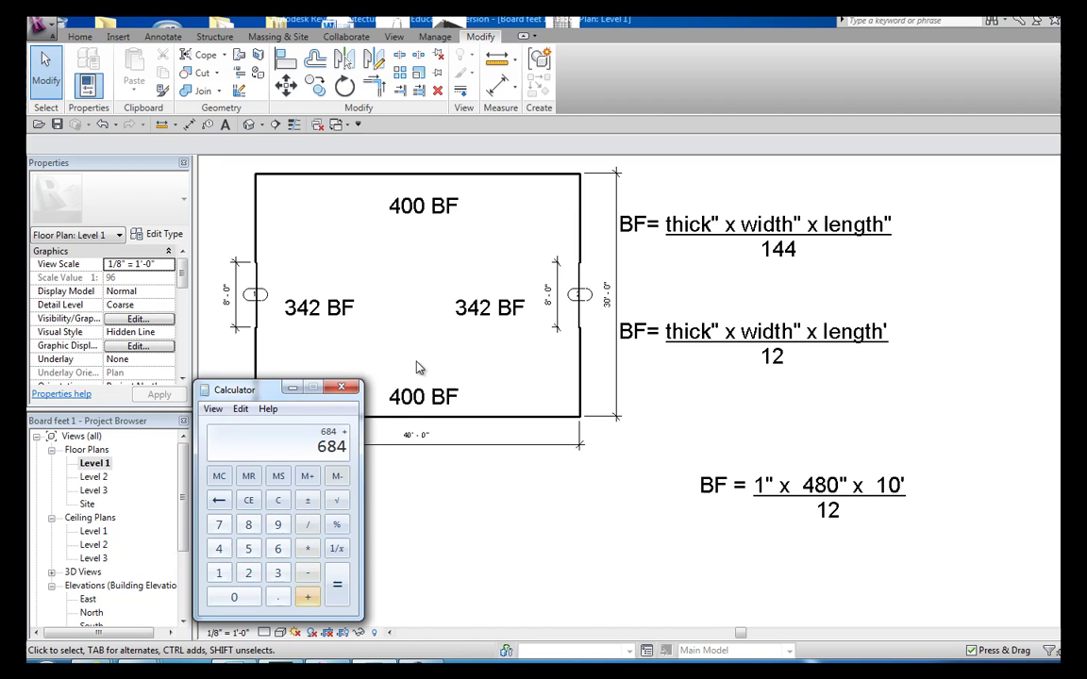
{"action": "left_click", "coordinate": [248, 525]}
{"action": "left_click", "coordinate": [236, 597]}
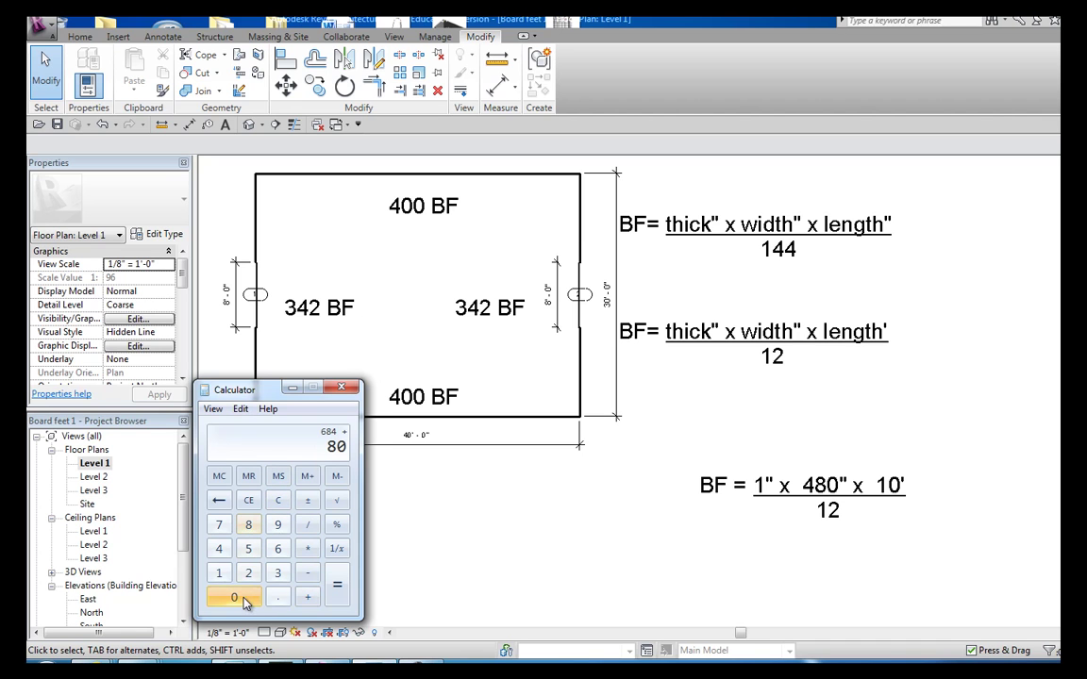
{"action": "left_click", "coordinate": [236, 598]}
{"action": "left_click", "coordinate": [336, 590]}
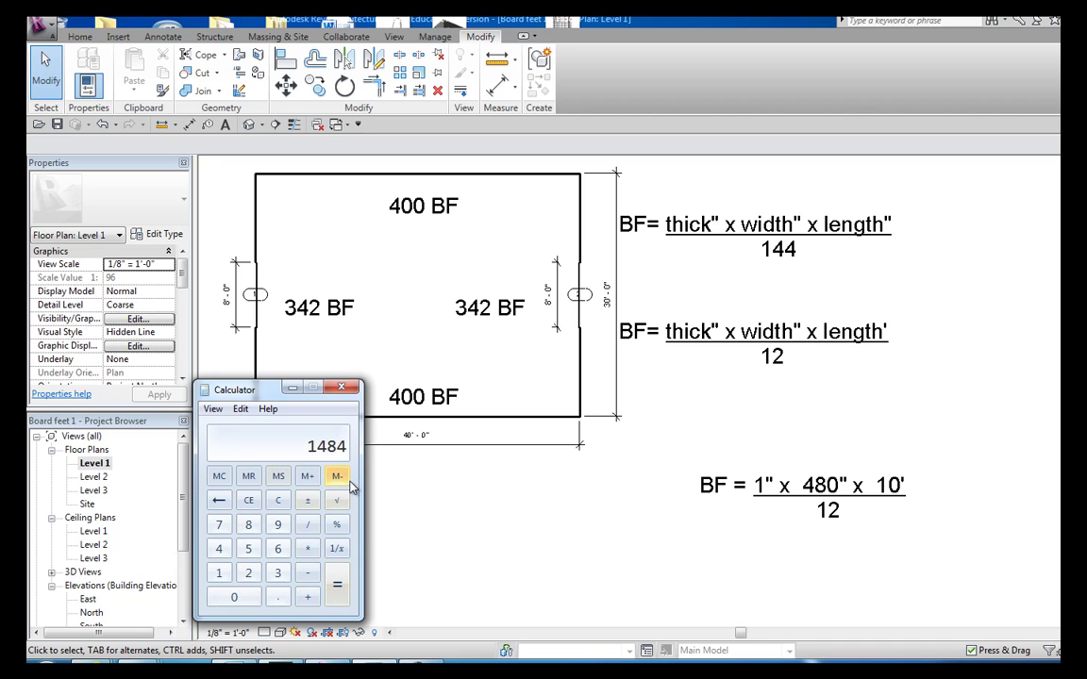